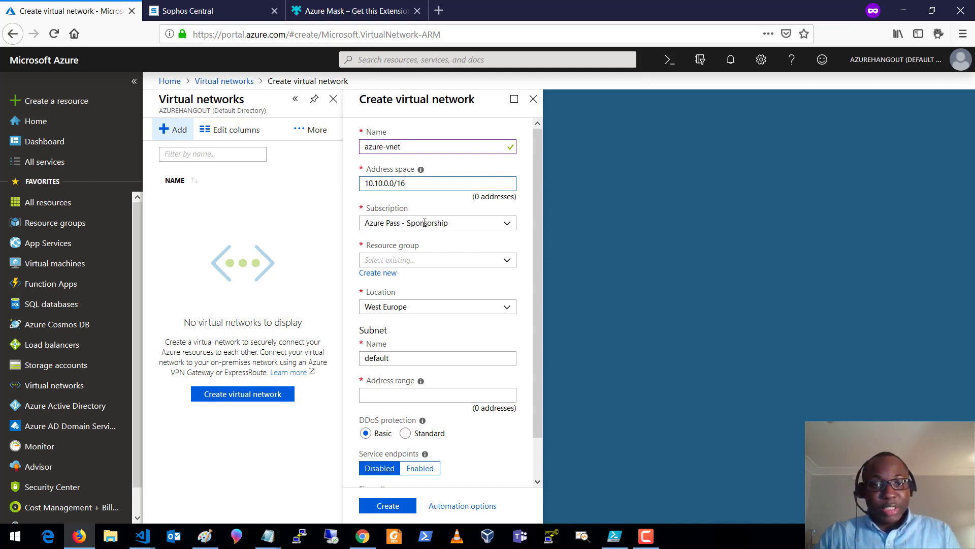
- Create a new resource group named azure-rg for the virtual network
{"action": "left_click", "coordinate": [388, 273]}
{"action": "type", "text": "az"}
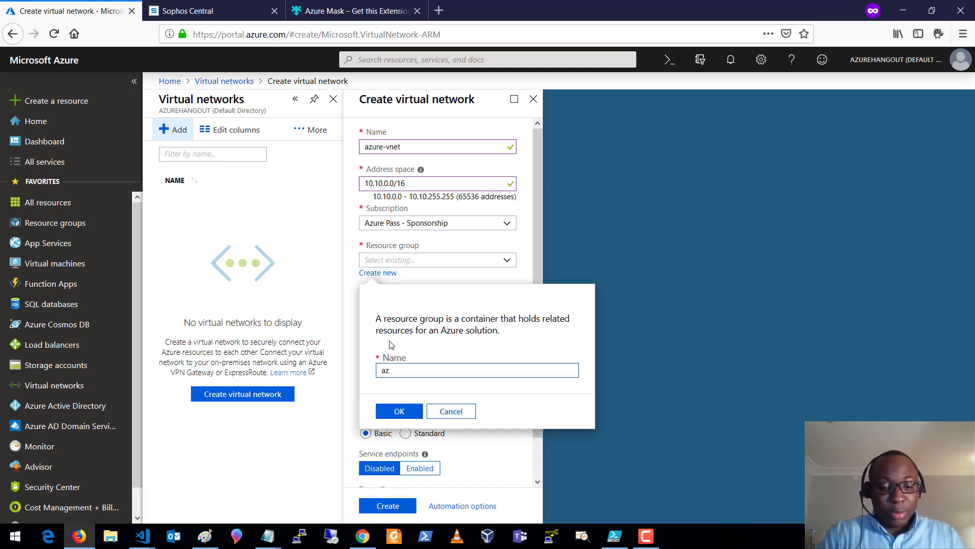
{"action": "type", "text": "ure-rg"}
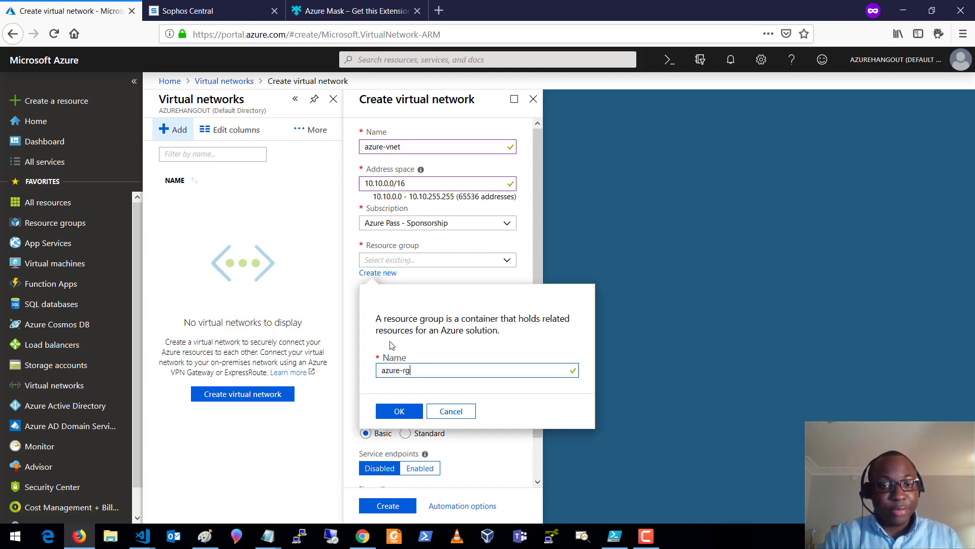
{"action": "left_click", "coordinate": [409, 412]}
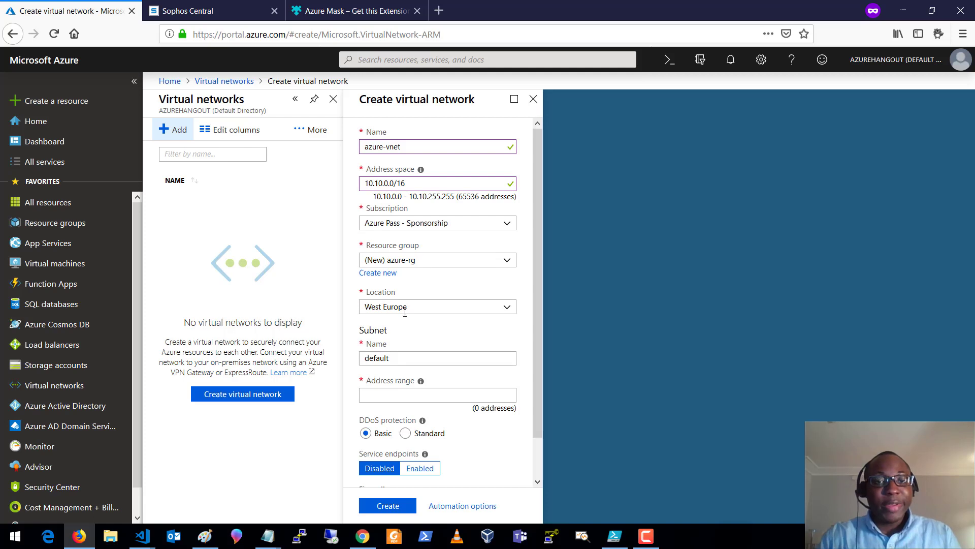
- Rename the subnet to management-subnet (10.10.1.0/24), create azure-vnet, and bring the Paint diagram forward
{"action": "left_click_drag", "start_coordinate": [402, 358], "coordinate": [361, 358]}
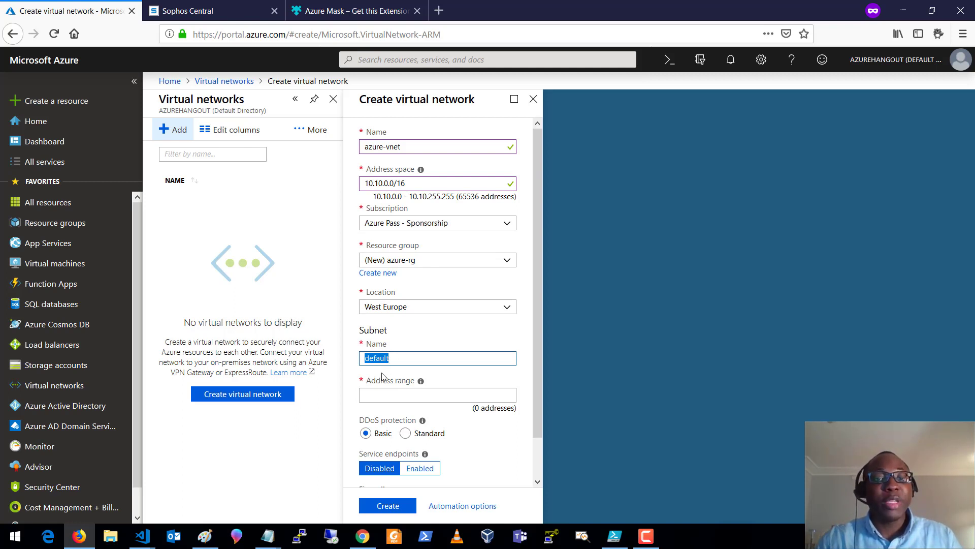
{"action": "type", "text": "manage"}
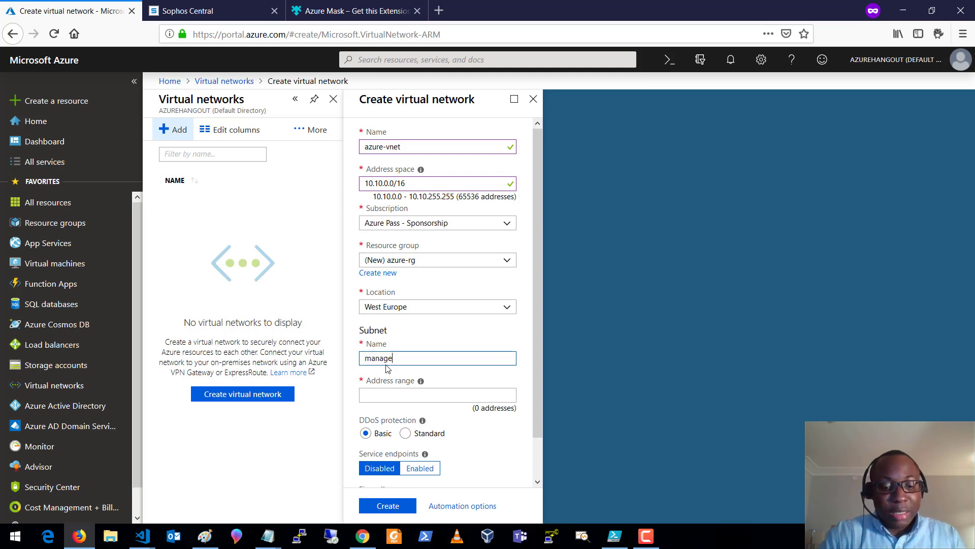
{"action": "type", "text": "ment-subnet"}
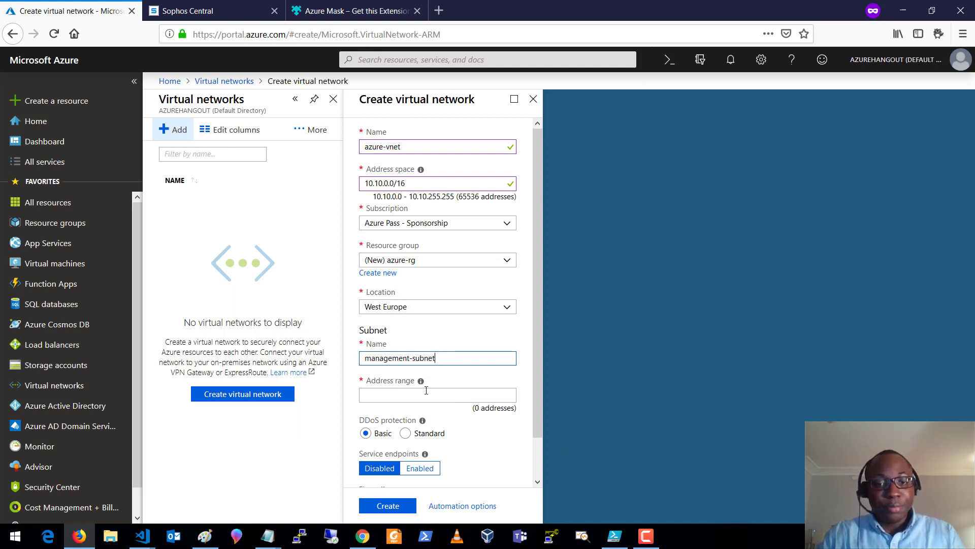
{"action": "left_click", "coordinate": [405, 392]}
{"action": "type", "text": "10.10.1.0/24"}
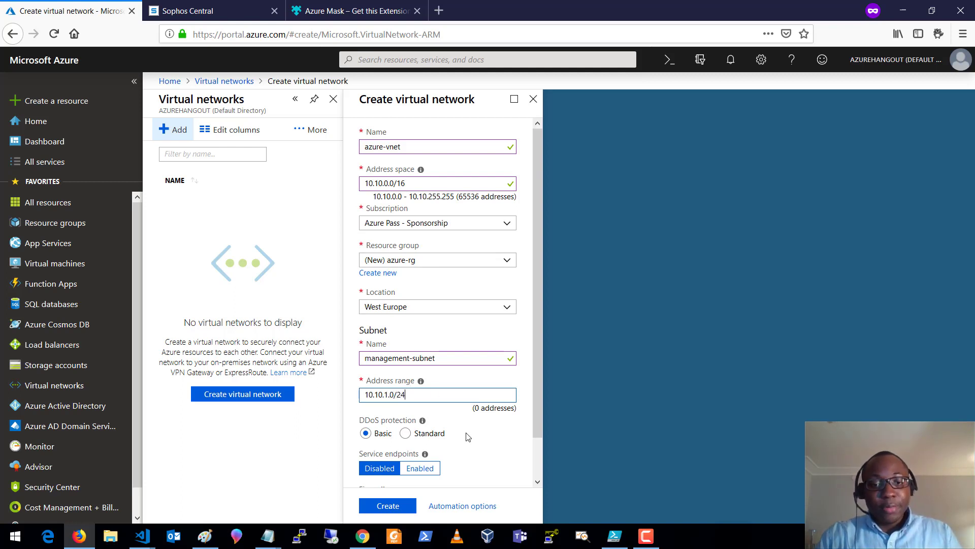
{"action": "scroll", "coordinate": [477, 417], "scroll_direction": "down", "scroll_amount": 1}
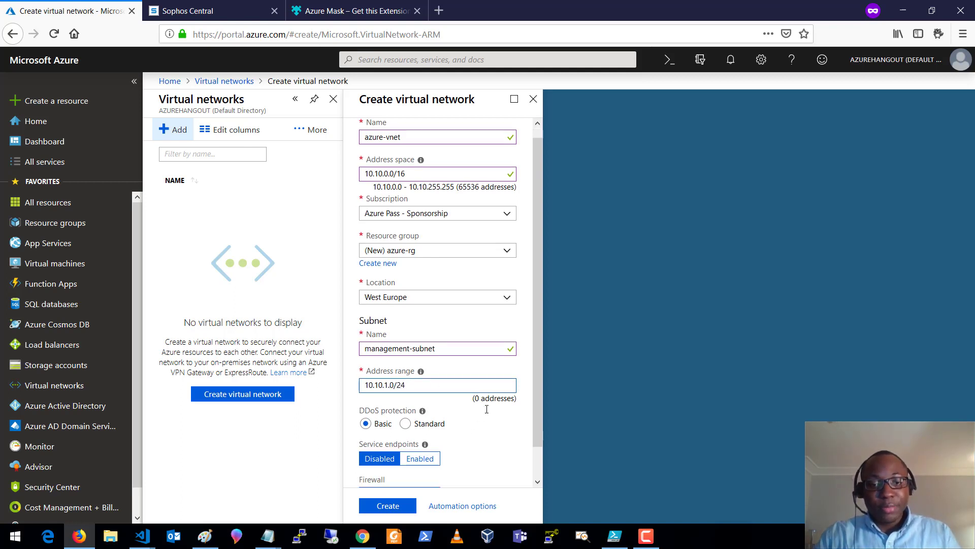
{"action": "left_click", "coordinate": [400, 509]}
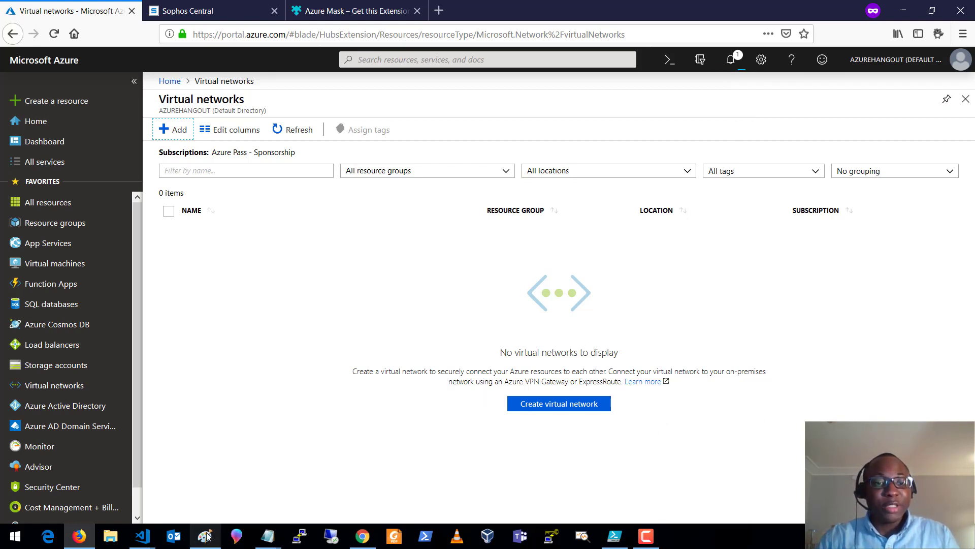
{"action": "mouse_move", "coordinate": [207, 536]}
{"action": "left_click", "coordinate": [204, 483]}
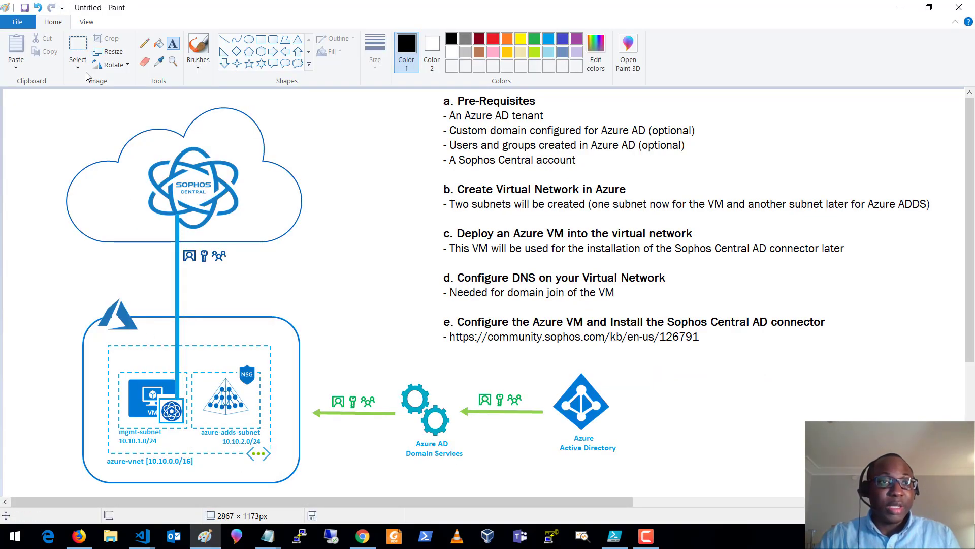
- Move the azure-adds-subnet block out of azure-vnet to the right edge, leaving mgmt-subnet
{"action": "left_click", "coordinate": [80, 48]}
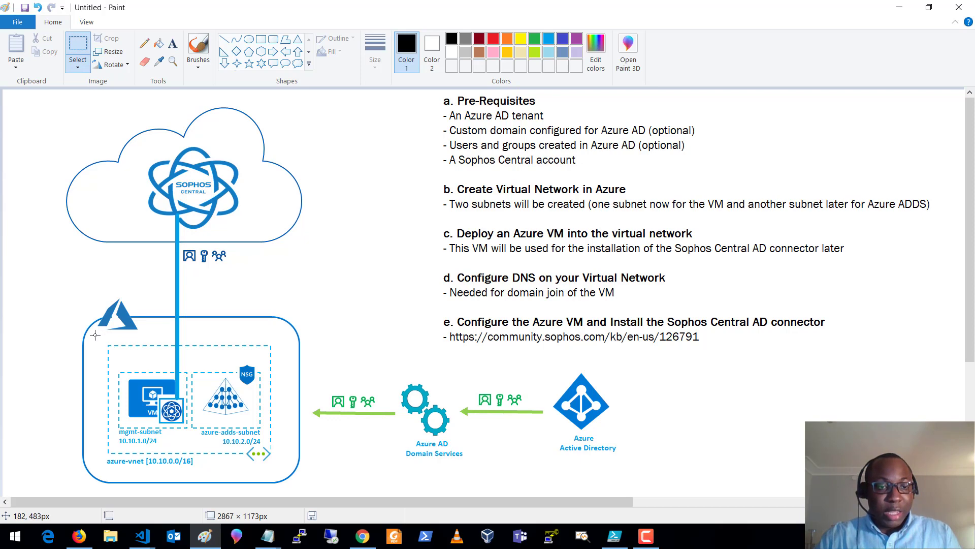
{"action": "left_click_drag", "start_coordinate": [95, 335], "coordinate": [277, 470]}
{"action": "left_click_drag", "start_coordinate": [217, 399], "coordinate": [816, 412]}
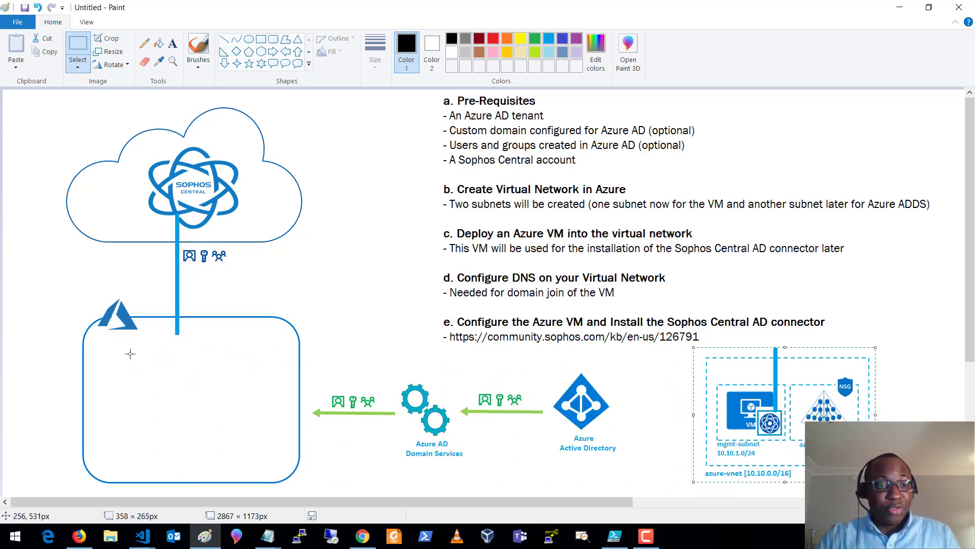
{"action": "left_click_drag", "start_coordinate": [780, 373], "coordinate": [226, 363]}
{"action": "key", "text": "ctrl+z"}
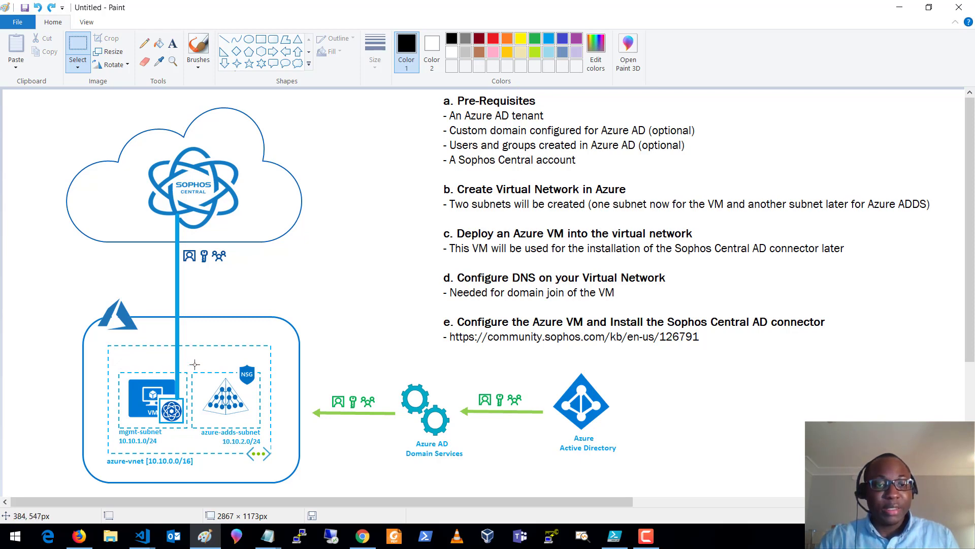
{"action": "left_click_drag", "start_coordinate": [189, 359], "coordinate": [266, 446]}
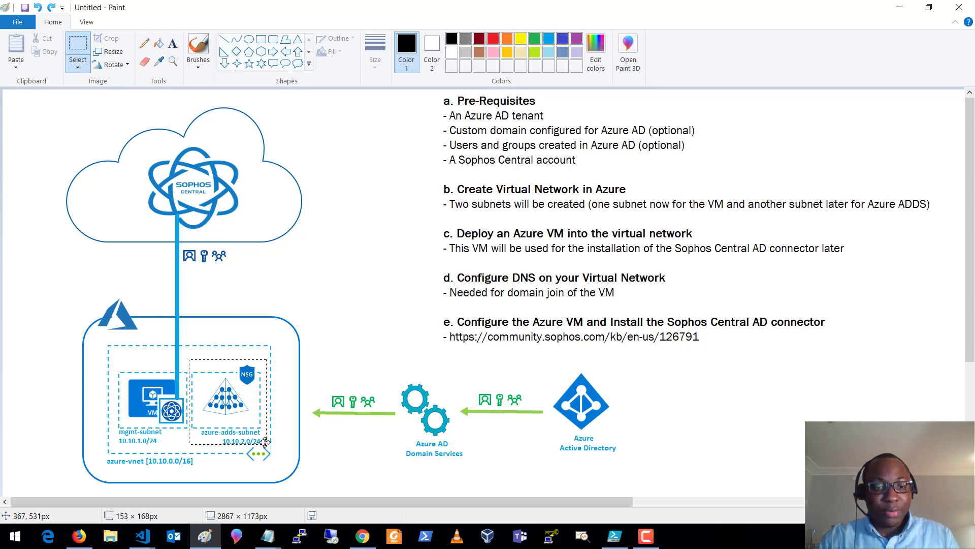
{"action": "left_click_drag", "start_coordinate": [236, 399], "coordinate": [883, 406]}
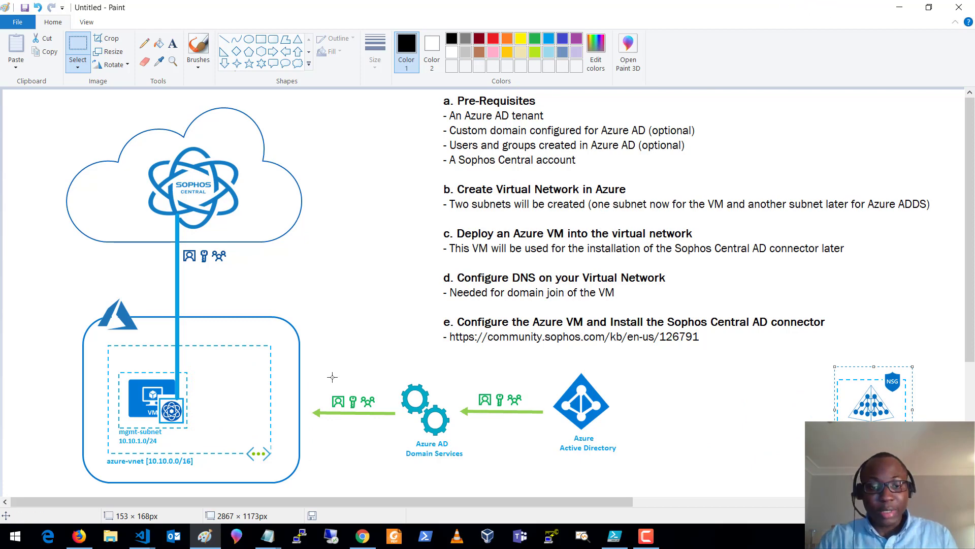
{"action": "left_click", "coordinate": [78, 537]}
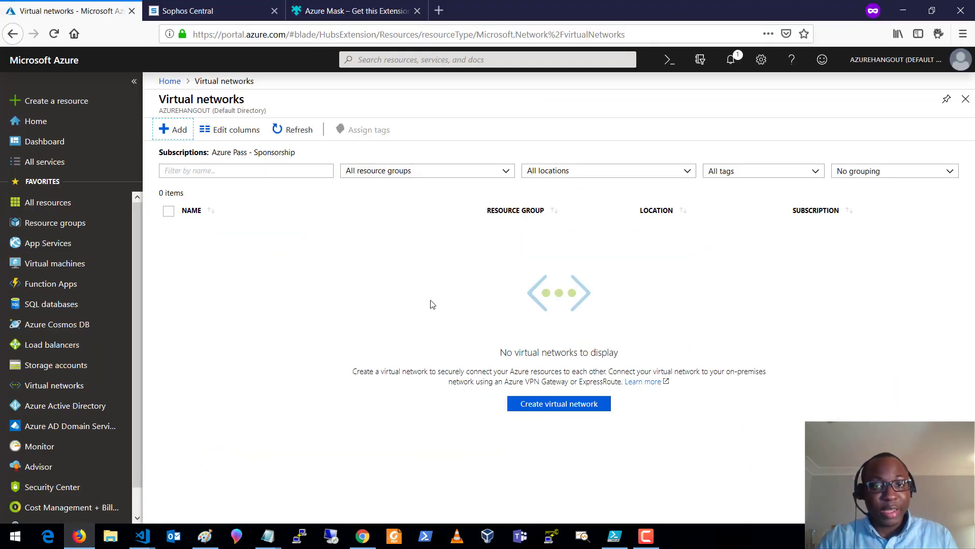
- Refresh Virtual networks so azure-vnet appears in azure-rg, West Europe, checking the diagram in between
{"action": "left_click", "coordinate": [290, 130]}
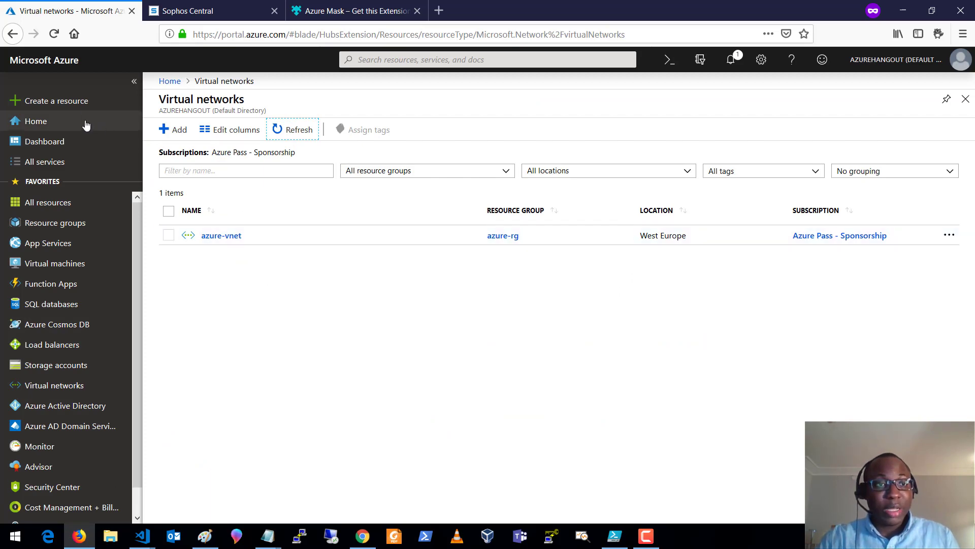
{"action": "left_click", "coordinate": [205, 536]}
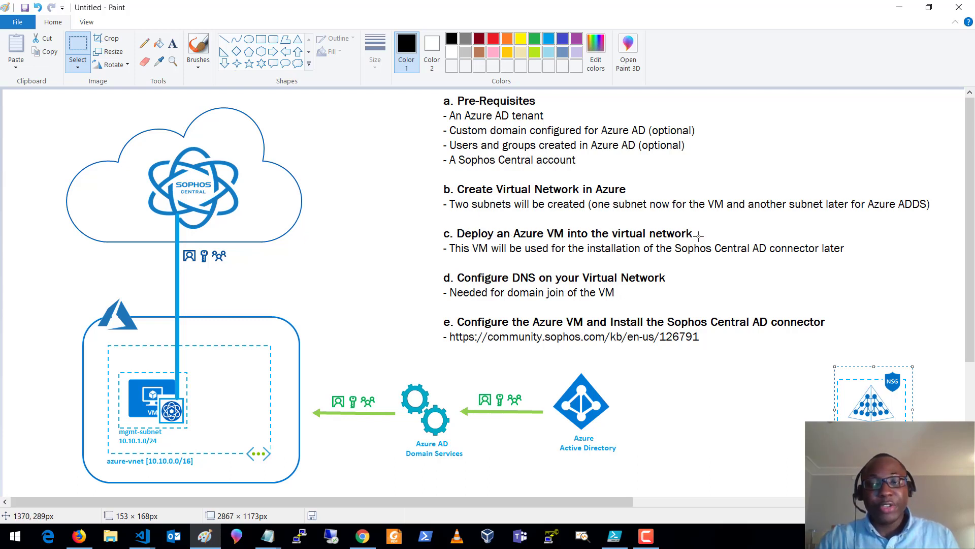
{"action": "left_click", "coordinate": [899, 11]}
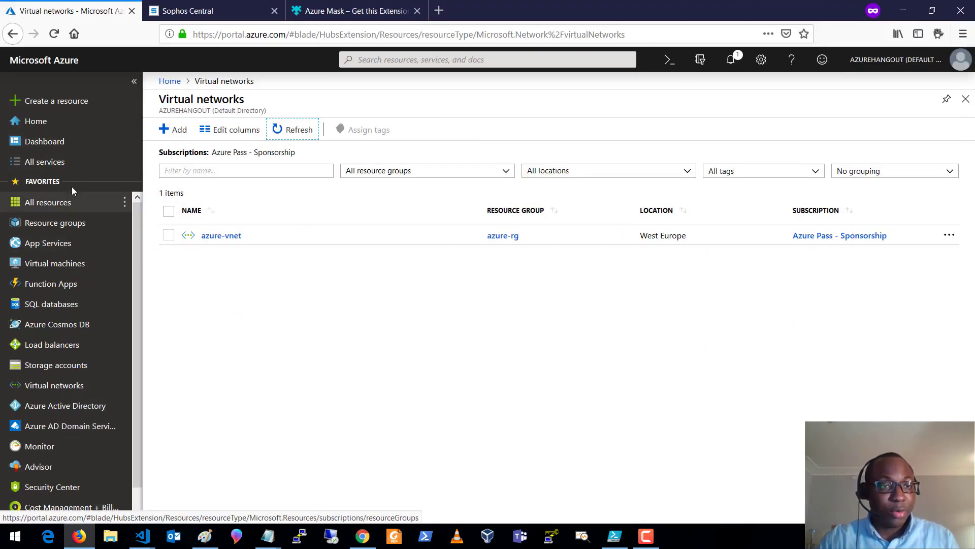
- Start a Windows Server 2016 Datacenter VM named sophos-cen-vm01 and review the default DS1 v2 size
{"action": "left_click", "coordinate": [57, 101]}
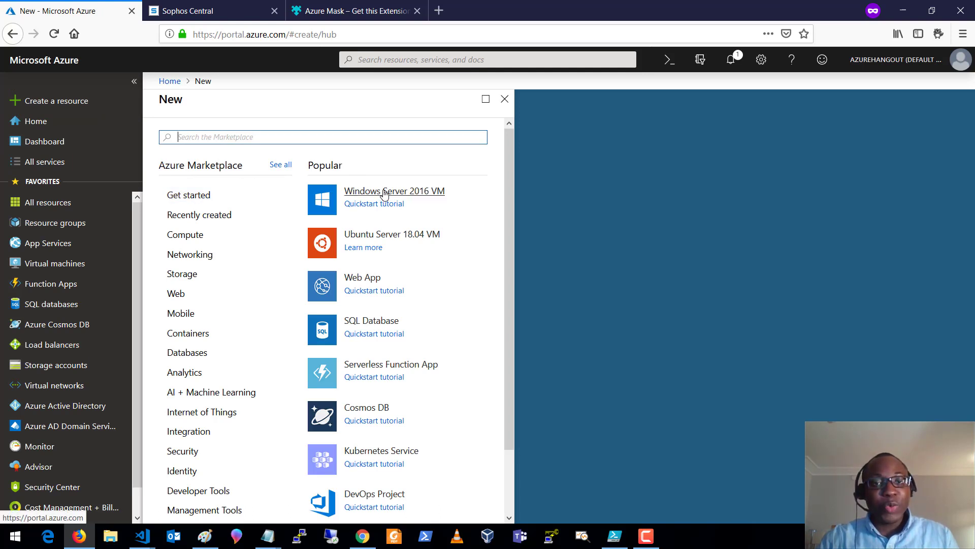
{"action": "left_click", "coordinate": [383, 198]}
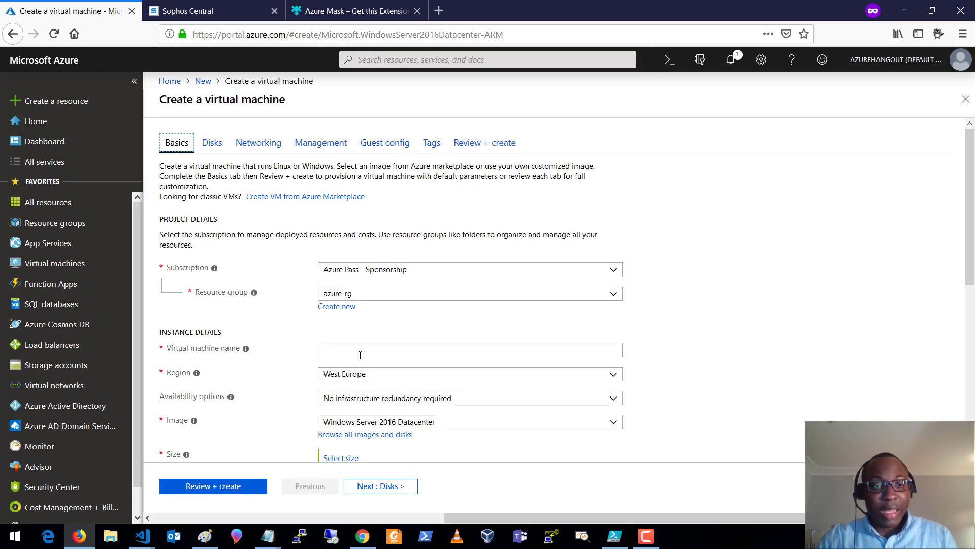
{"action": "left_click", "coordinate": [357, 352]}
{"action": "type", "text": "sop"}
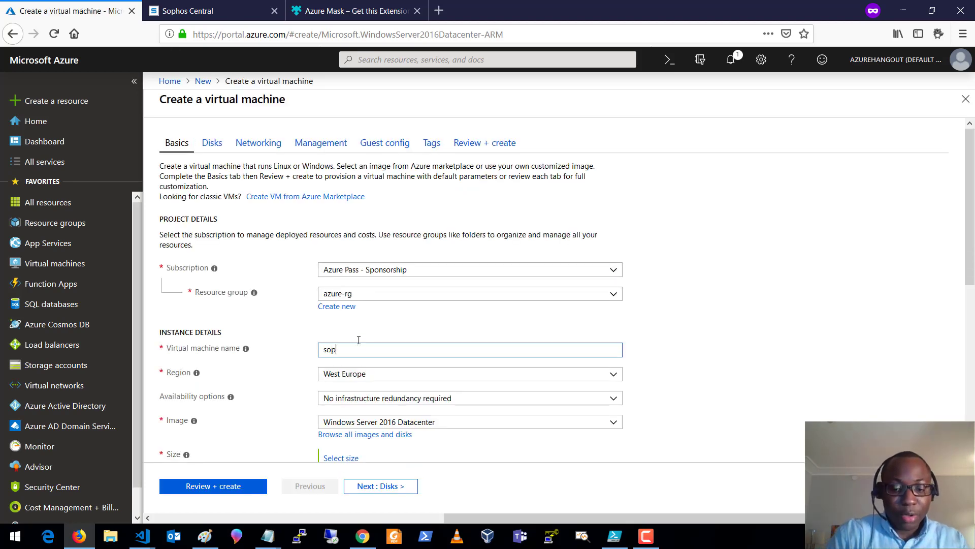
{"action": "type", "text": "hos-cen"}
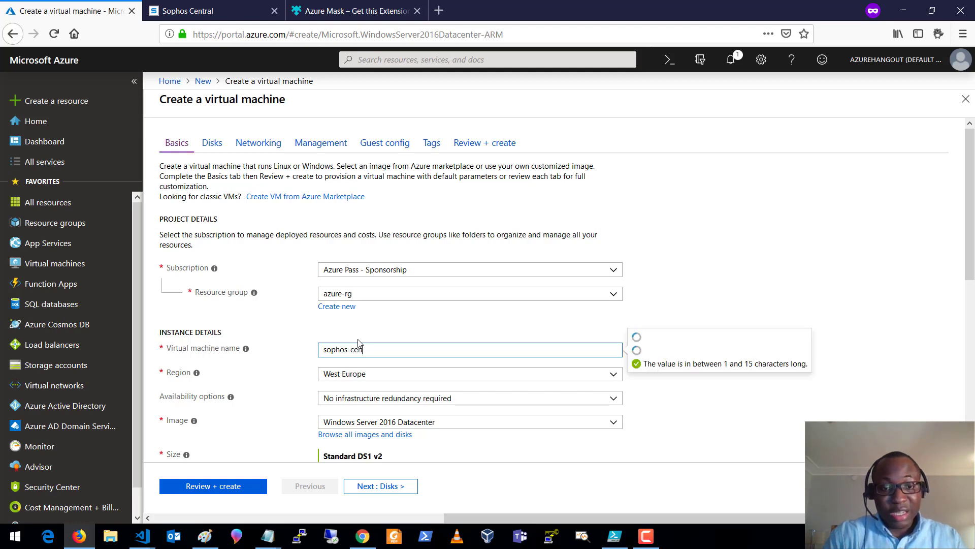
{"action": "type", "text": "-"}
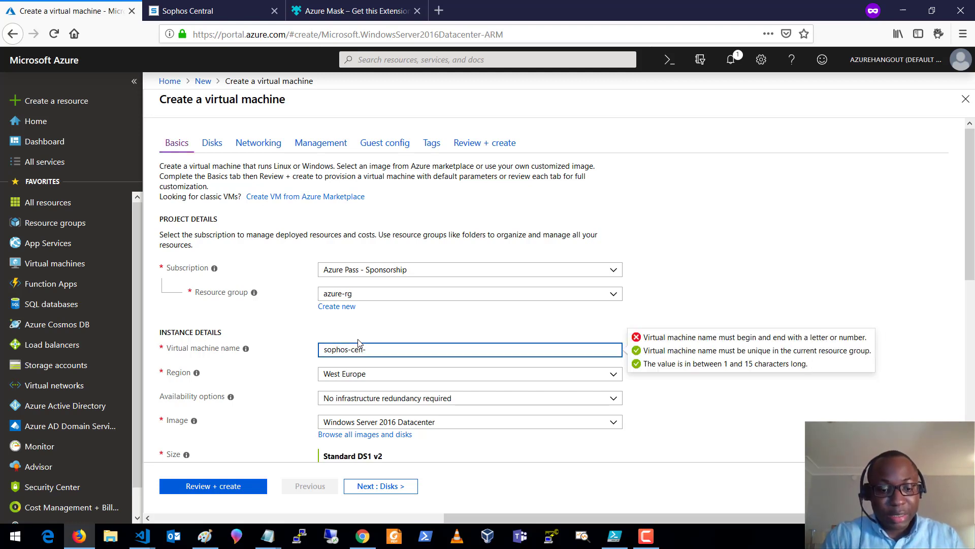
{"action": "type", "text": "vm01"}
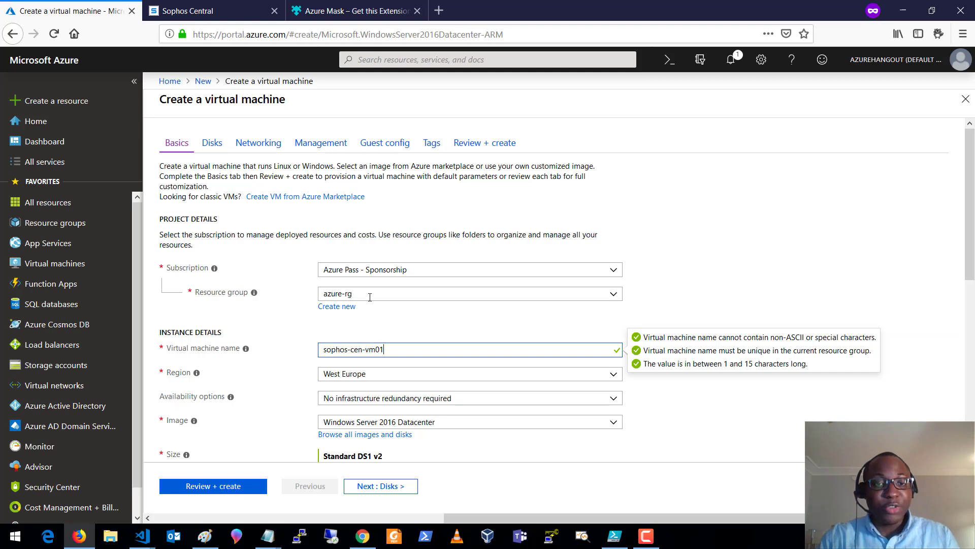
{"action": "left_click", "coordinate": [376, 323]}
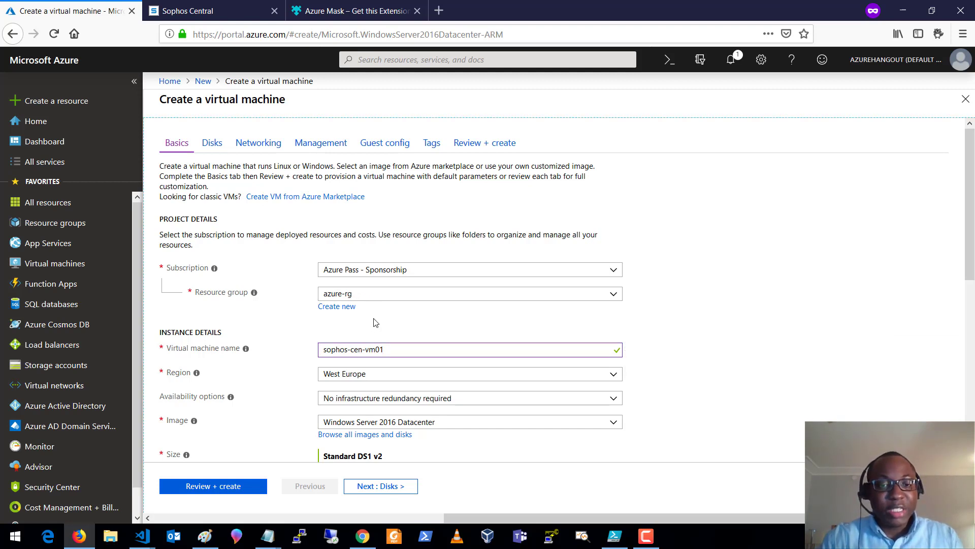
{"action": "scroll", "coordinate": [386, 340], "scroll_direction": "down", "scroll_amount": 2}
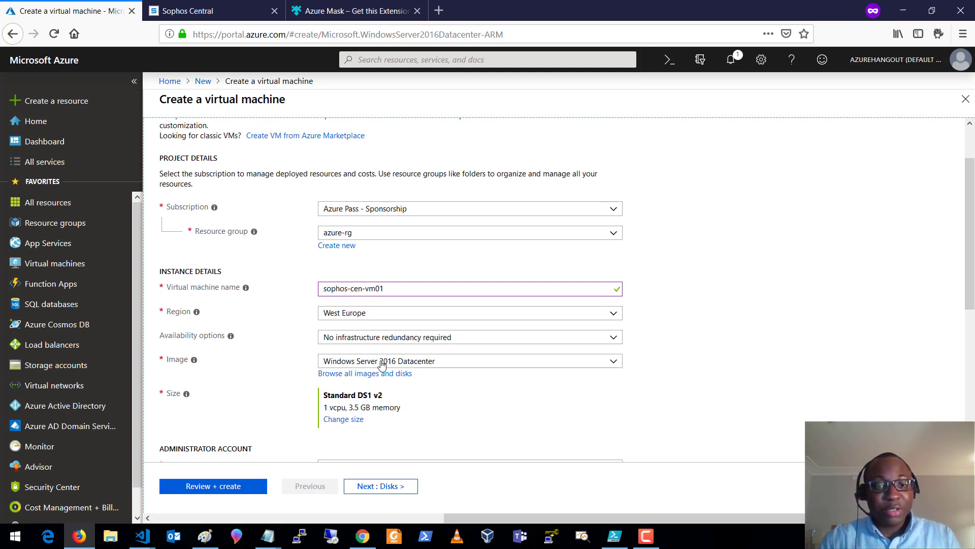
{"action": "scroll", "coordinate": [382, 366], "scroll_direction": "down", "scroll_amount": 2}
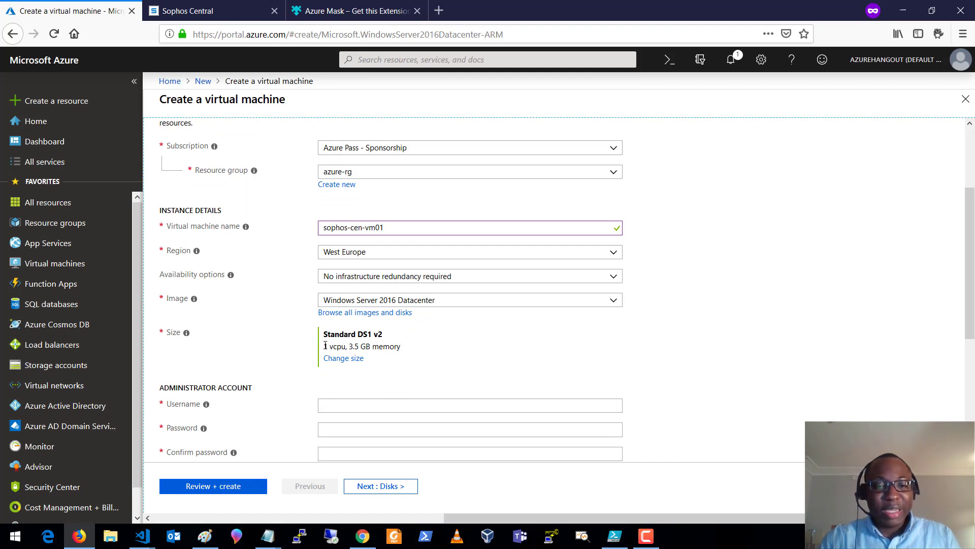
{"action": "left_click_drag", "start_coordinate": [325, 350], "coordinate": [404, 352]}
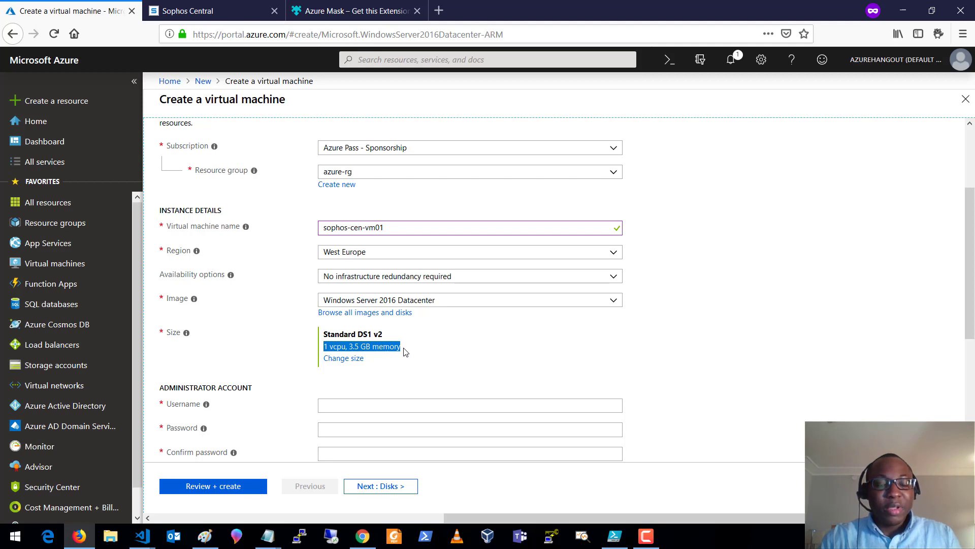
- Replace the DS1 v2 size with Standard D2s v3 (2 vcpus, 8 GB memory)
{"action": "left_click", "coordinate": [354, 360]}
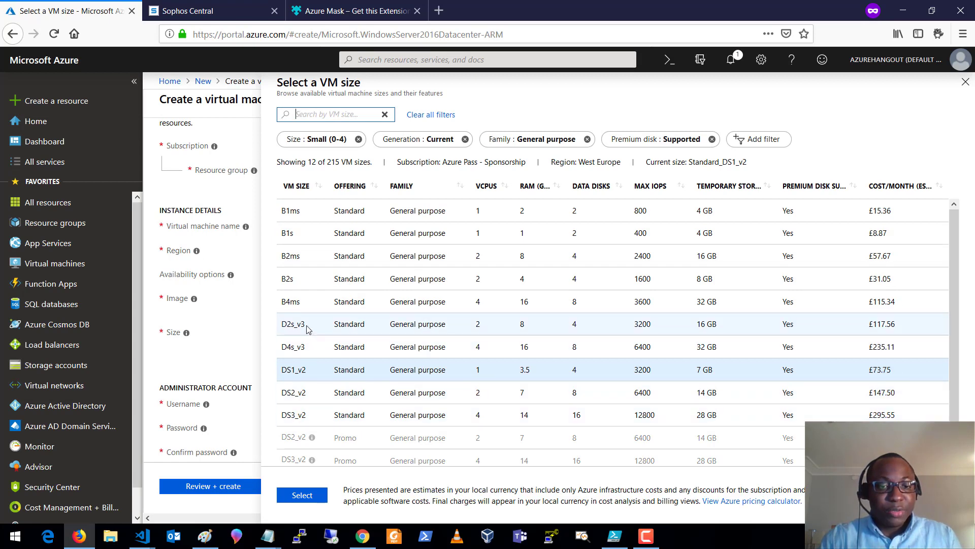
{"action": "left_click", "coordinate": [307, 329]}
{"action": "left_click", "coordinate": [302, 495]}
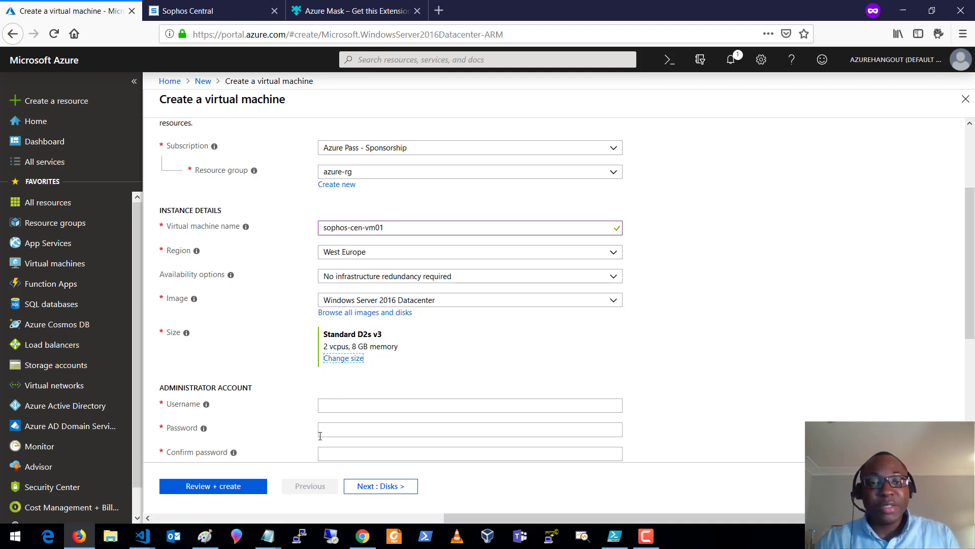
- Enter administrator username azureadmin and the account password with a matching confirmation
{"action": "left_click", "coordinate": [363, 405]}
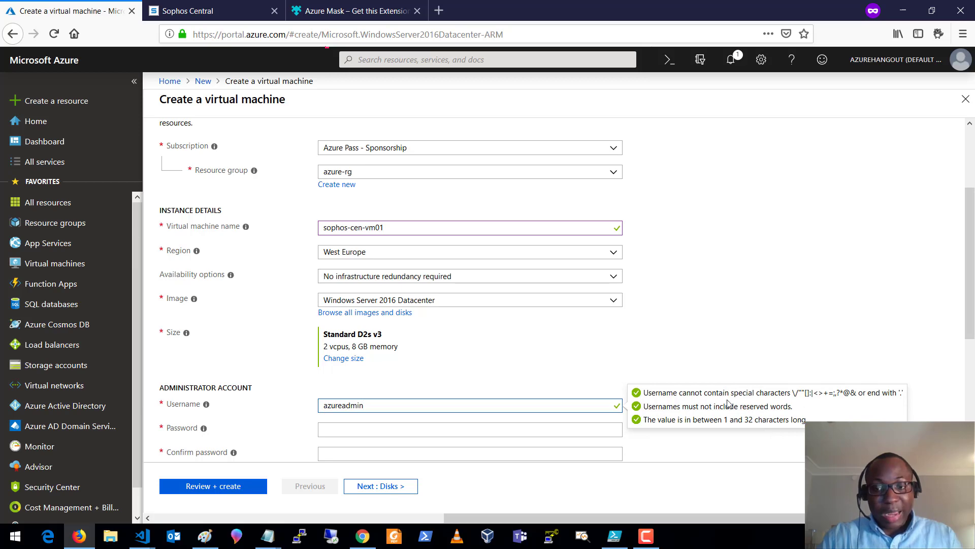
{"action": "left_click", "coordinate": [364, 427]}
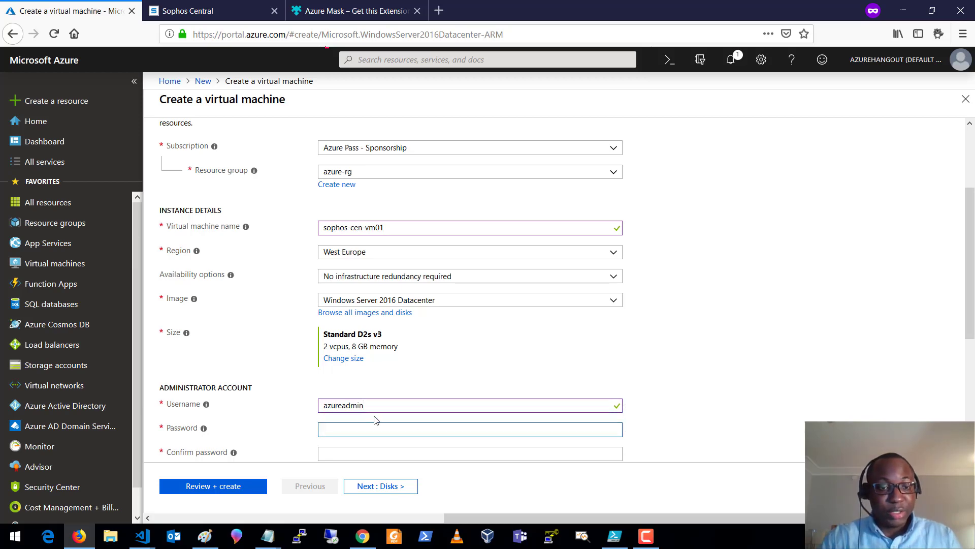
{"action": "scroll", "coordinate": [375, 419], "scroll_direction": "down", "scroll_amount": 5}
{"action": "type", "text": "••"}
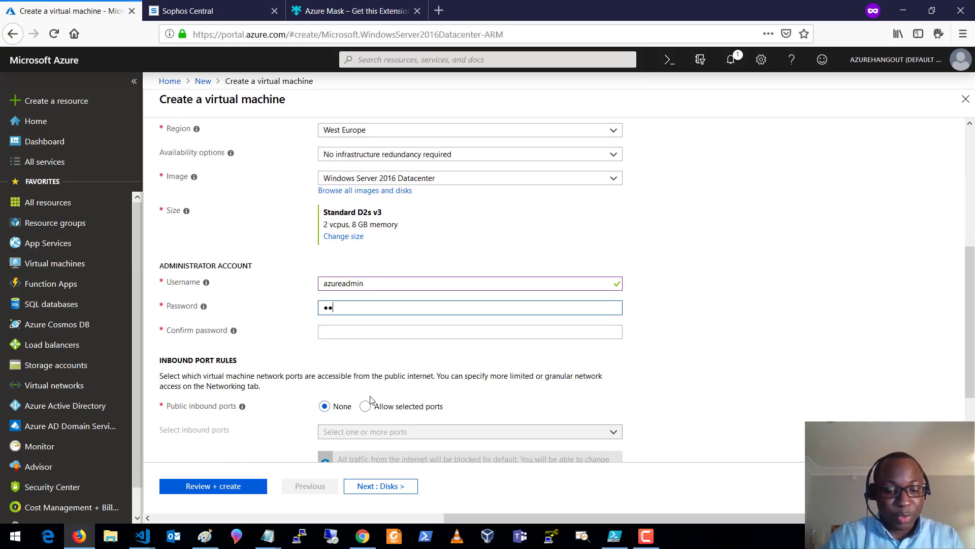
{"action": "type", "text": "••••••••••••"}
{"action": "key", "text": "Tab"}
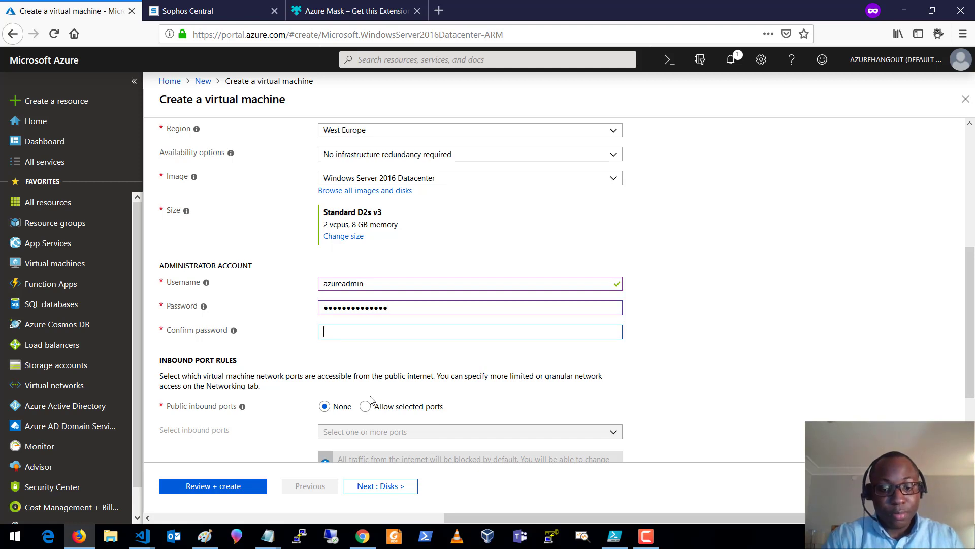
{"action": "type", "text": "•"}
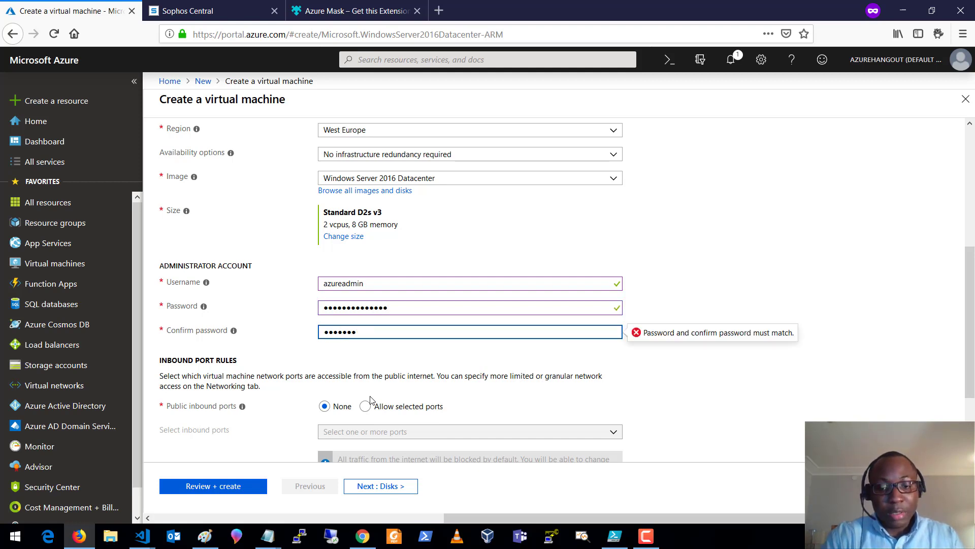
{"action": "key", "text": "BackSpace"}
{"action": "key", "text": "BackSpace"}
{"action": "key", "text": "BackSpace"}
{"action": "key", "text": "BackSpace"}
{"action": "key", "text": "BackSpace"}
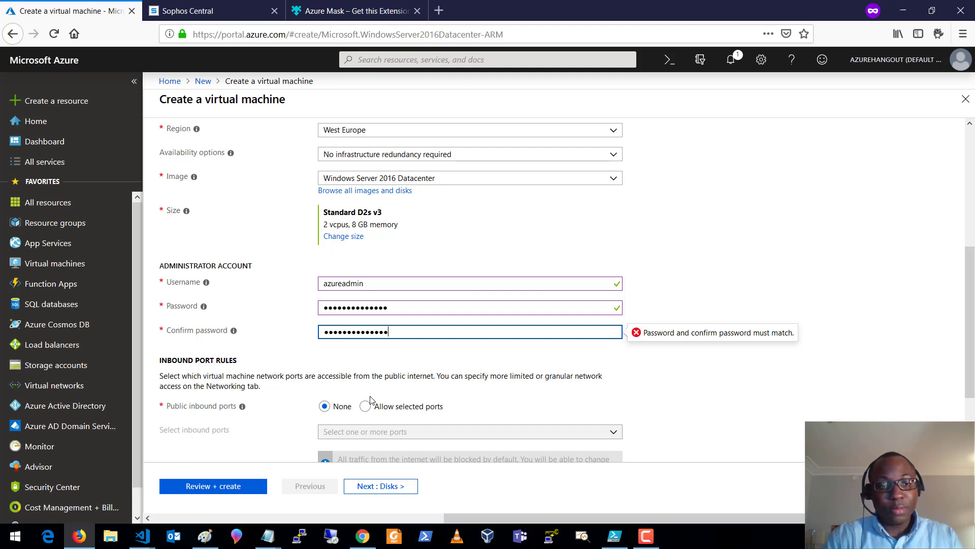
{"action": "left_click", "coordinate": [706, 380]}
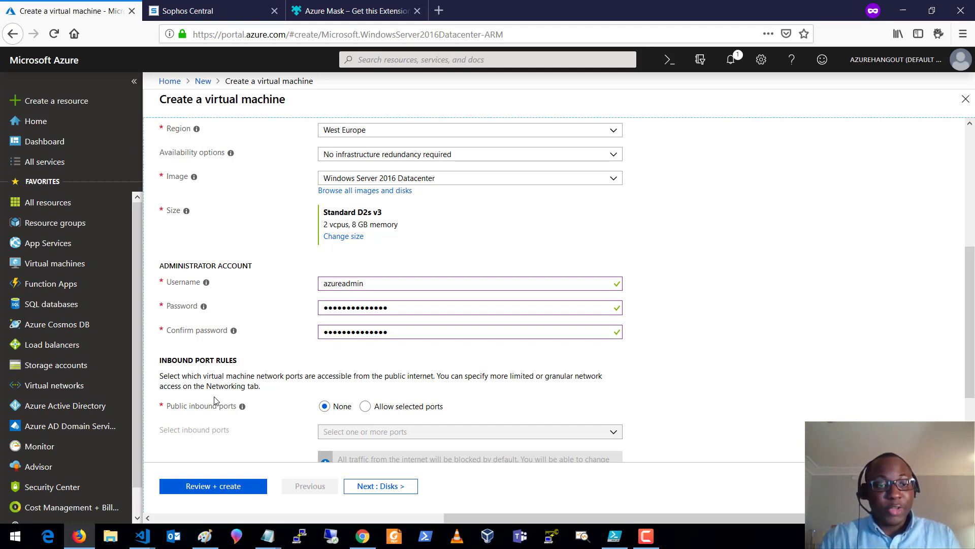
- Allow selected public inbound ports with RDP (3389) chosen
{"action": "left_click", "coordinate": [366, 406]}
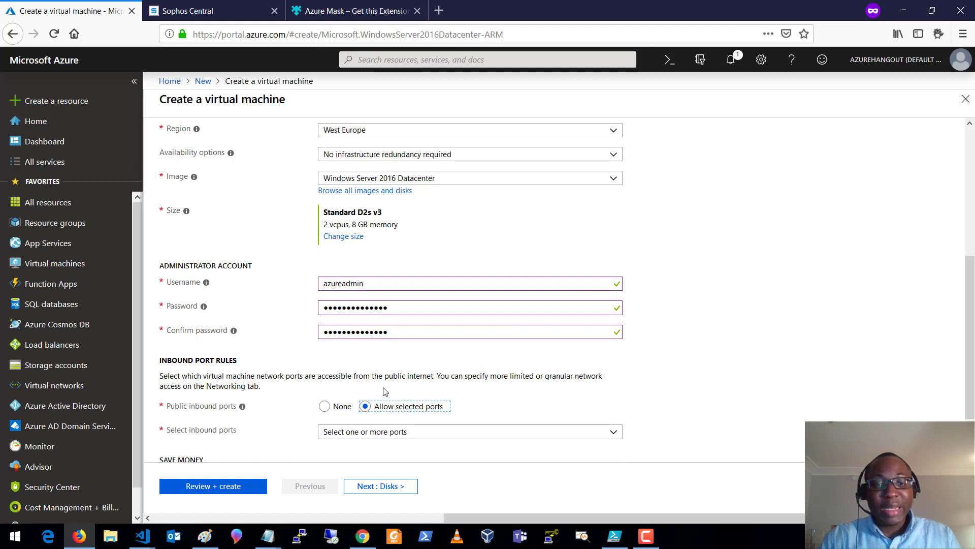
{"action": "scroll", "coordinate": [366, 409], "scroll_direction": "down", "scroll_amount": 1}
{"action": "left_click", "coordinate": [386, 376]}
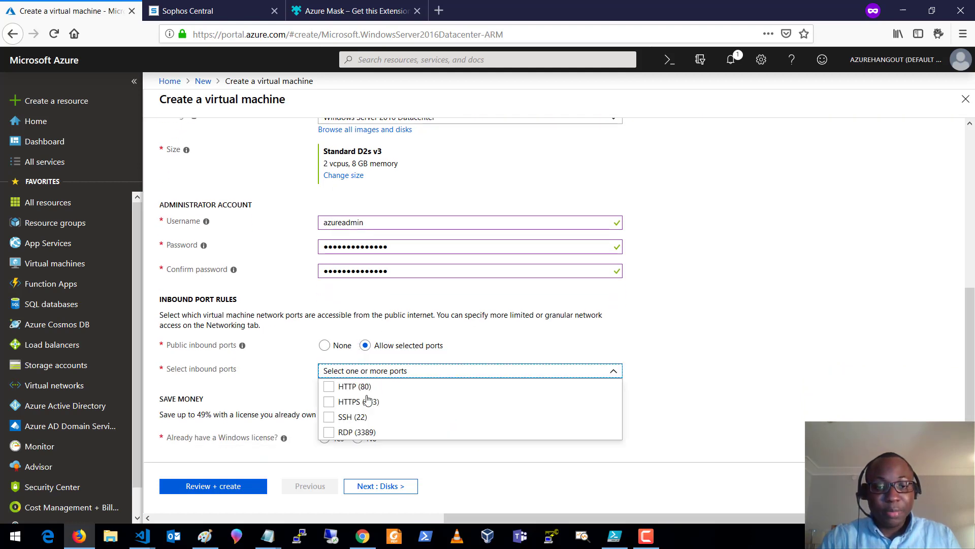
{"action": "left_click", "coordinate": [331, 432]}
{"action": "left_click", "coordinate": [725, 410]}
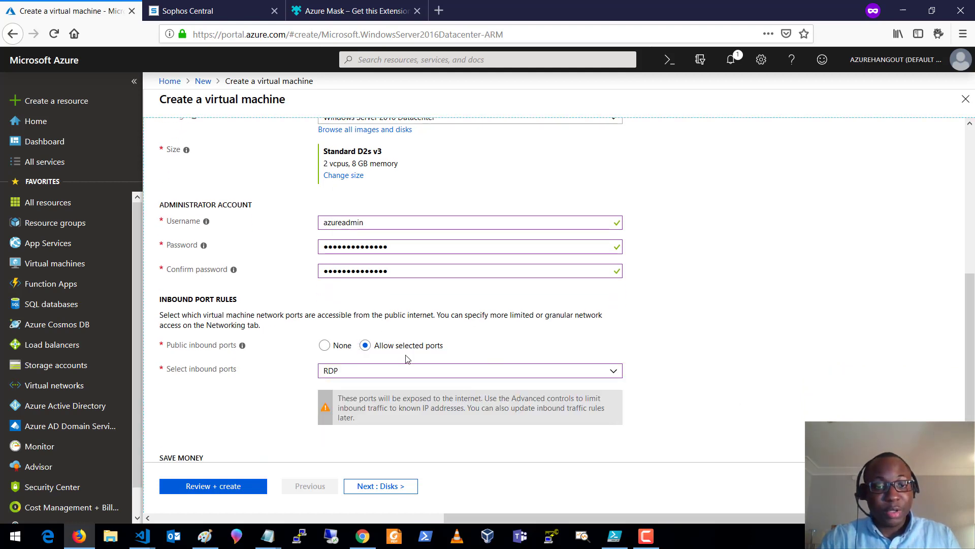
- Declare an existing Windows license and confirm Azure Hybrid Benefit eligibility
{"action": "scroll", "coordinate": [542, 342], "scroll_direction": "down", "scroll_amount": 1}
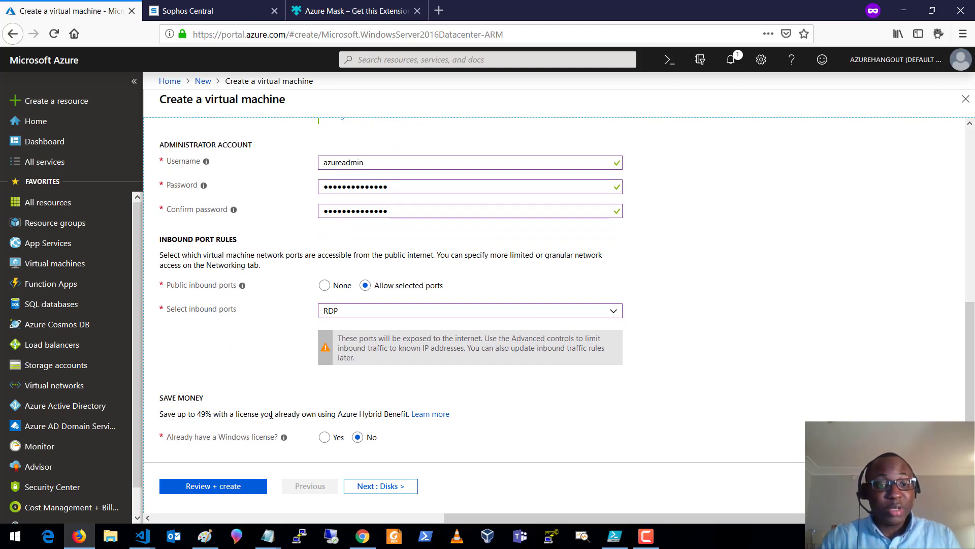
{"action": "left_click", "coordinate": [325, 438]}
{"action": "scroll", "coordinate": [363, 423], "scroll_direction": "down", "scroll_amount": 3}
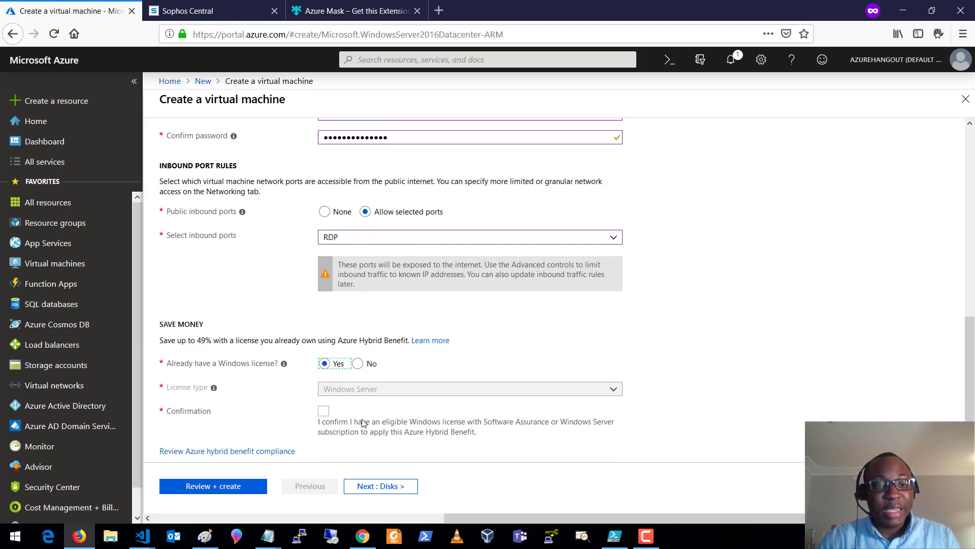
{"action": "left_click", "coordinate": [326, 413]}
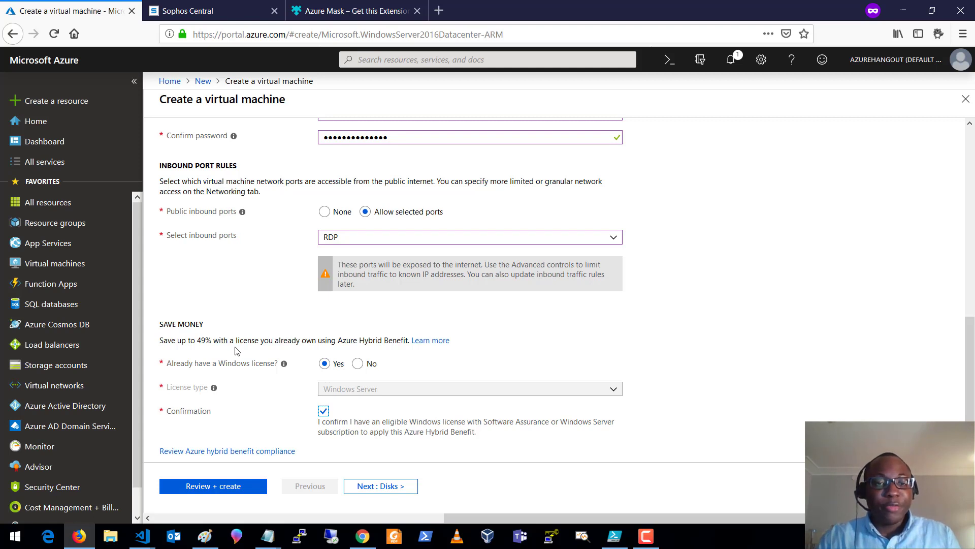
- Accept the Premium SSD disk and azure-vnet management-subnet networking, advancing to Management
{"action": "left_click", "coordinate": [365, 486]}
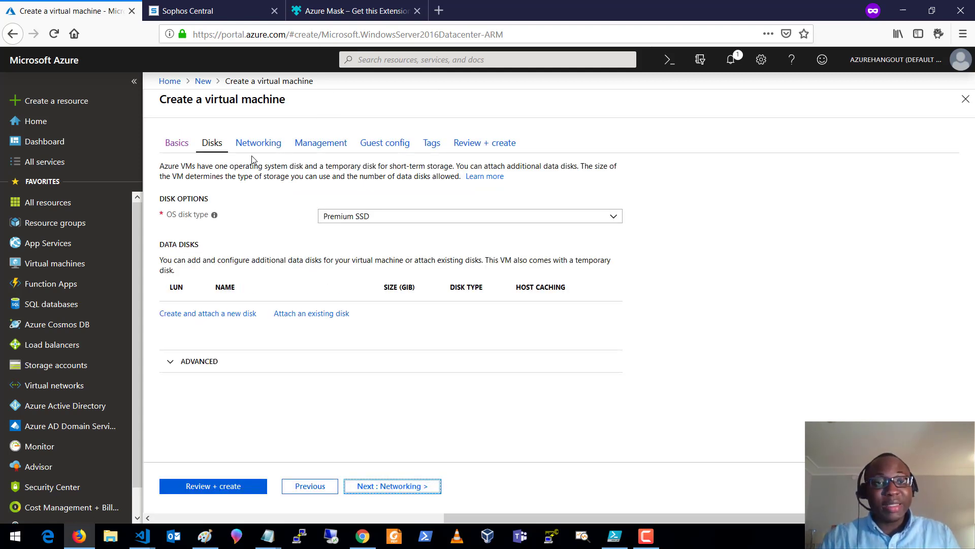
{"action": "left_click", "coordinate": [396, 488]}
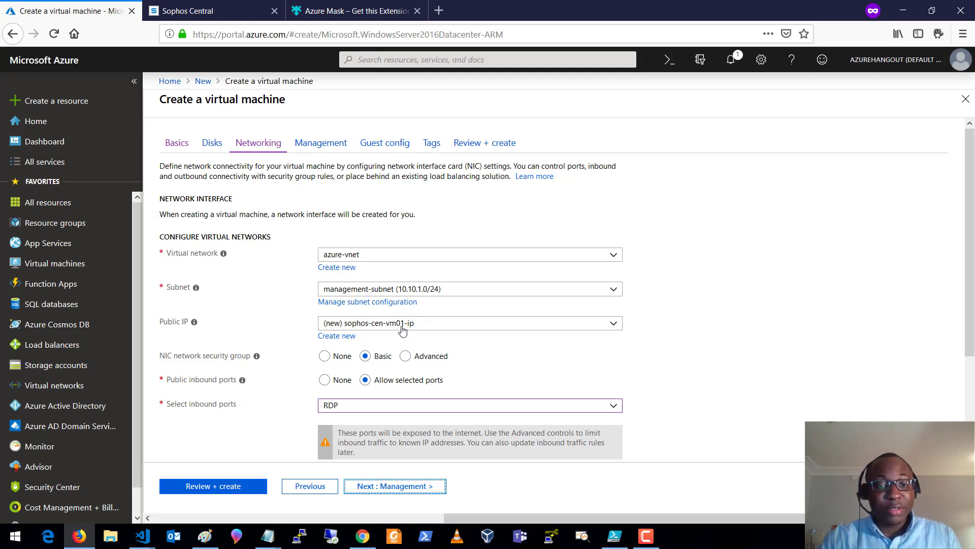
{"action": "scroll", "coordinate": [414, 346], "scroll_direction": "down", "scroll_amount": 3}
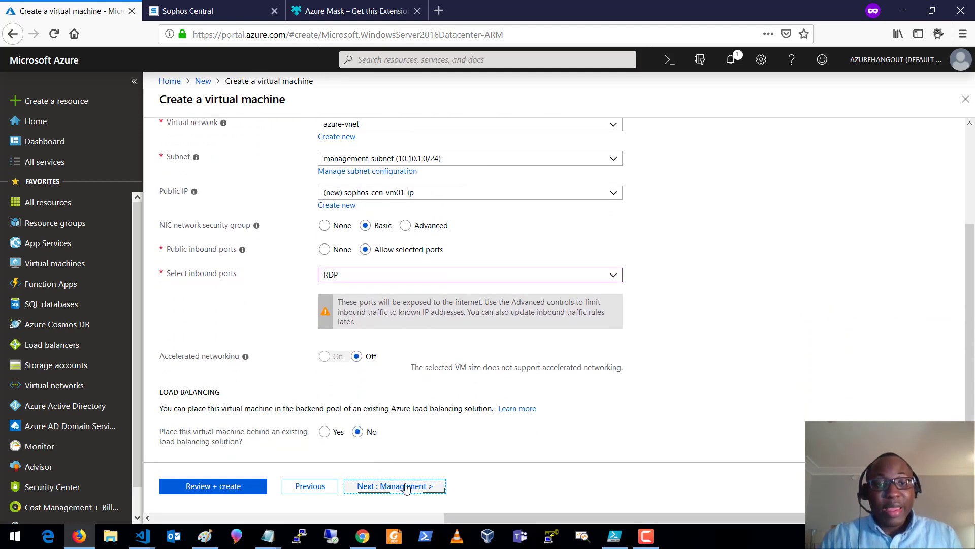
{"action": "left_click", "coordinate": [401, 487]}
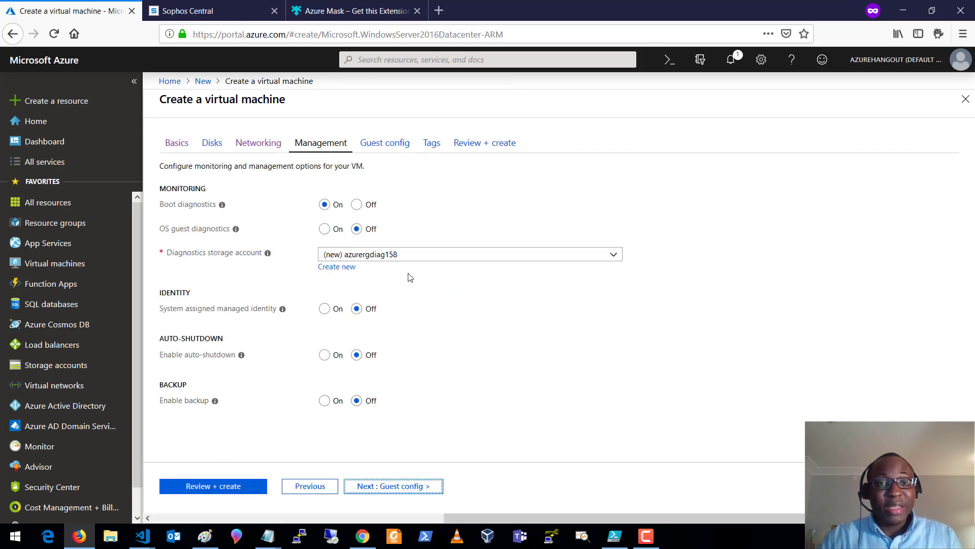
- Skip Guest config and Tags to reach Review + create with validation passed
{"action": "left_click", "coordinate": [384, 488]}
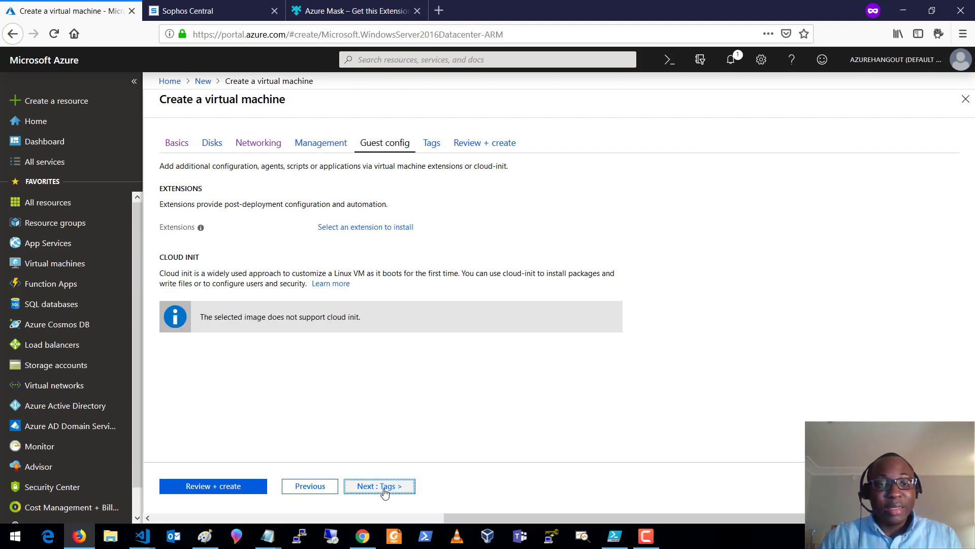
{"action": "left_click", "coordinate": [384, 489]}
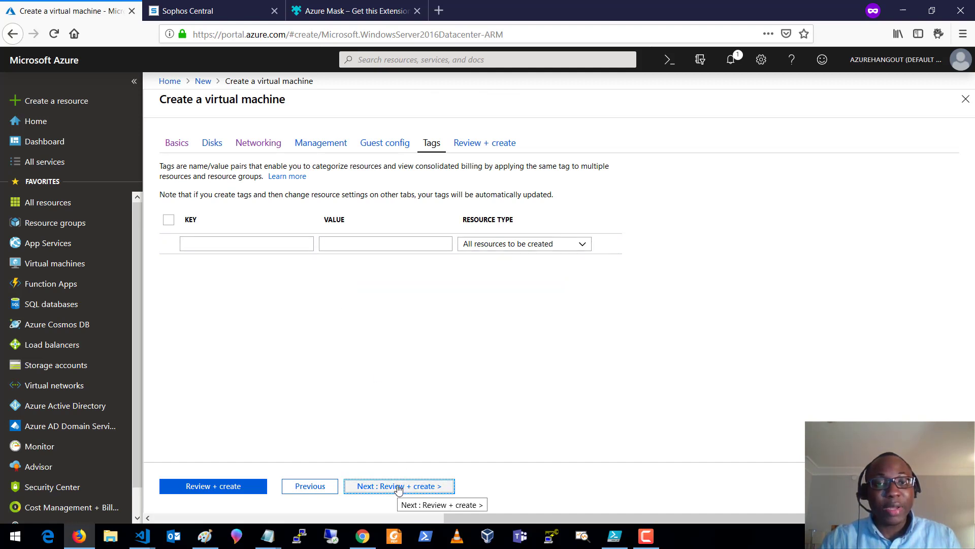
{"action": "left_click", "coordinate": [399, 489]}
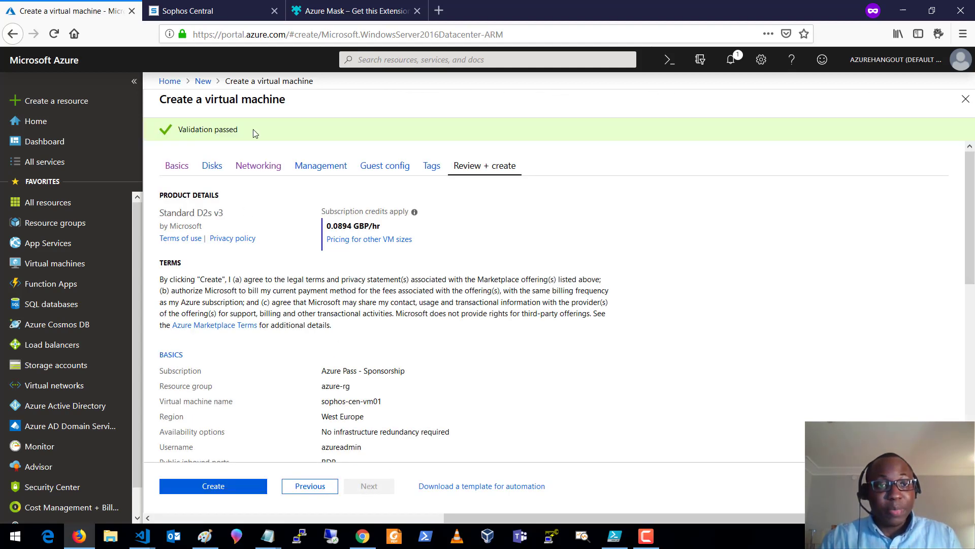
- Deploy sophos-cen-vm01 into azure-rg and bring the Paint architecture diagram back up
{"action": "left_click", "coordinate": [228, 491]}
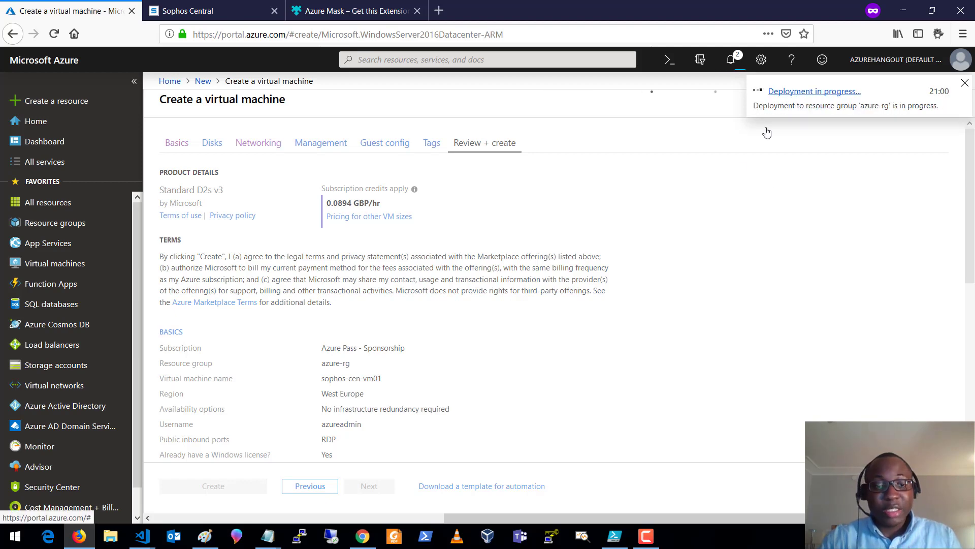
{"action": "left_click", "coordinate": [205, 536]}
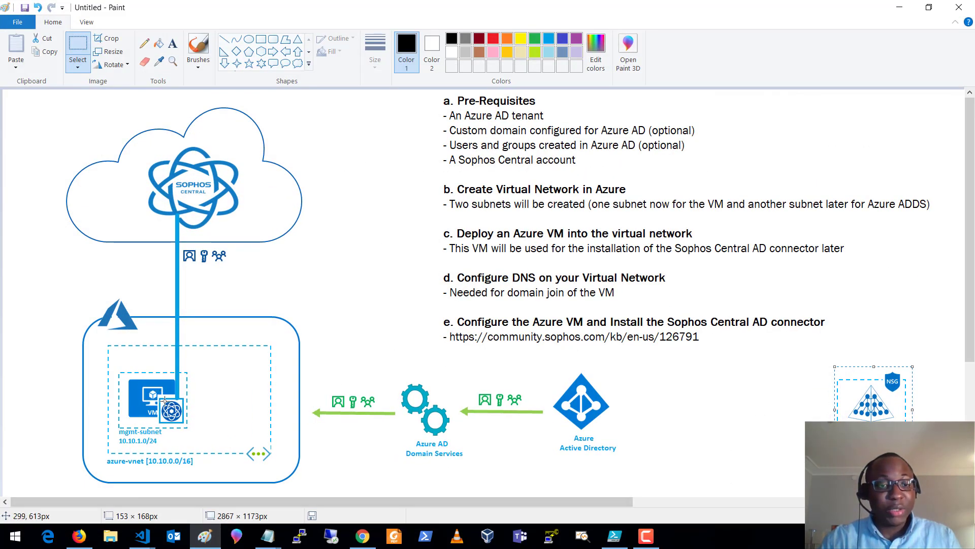
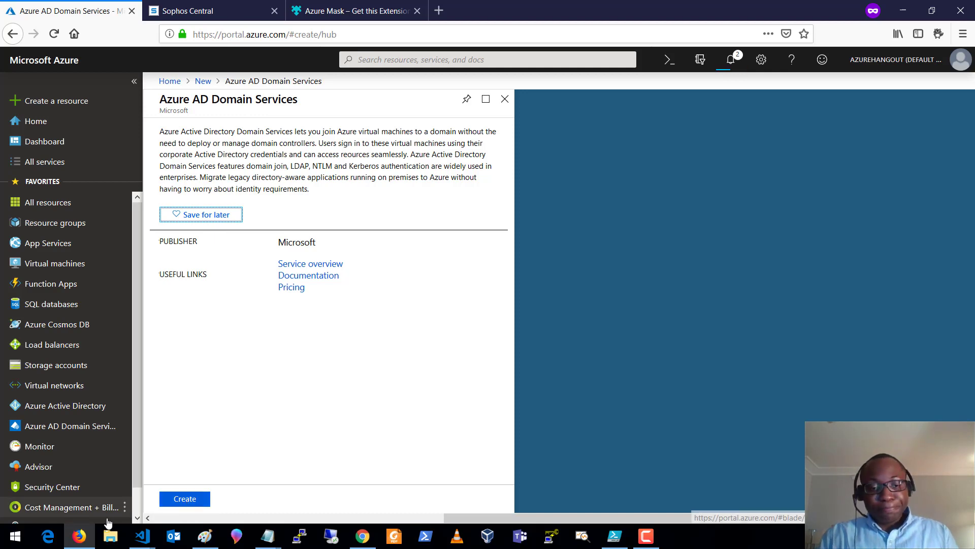
- Start the Azure AD Domain Services setup in resource group azure-rg, West Europe, and confirm Basics
{"action": "left_click", "coordinate": [193, 502]}
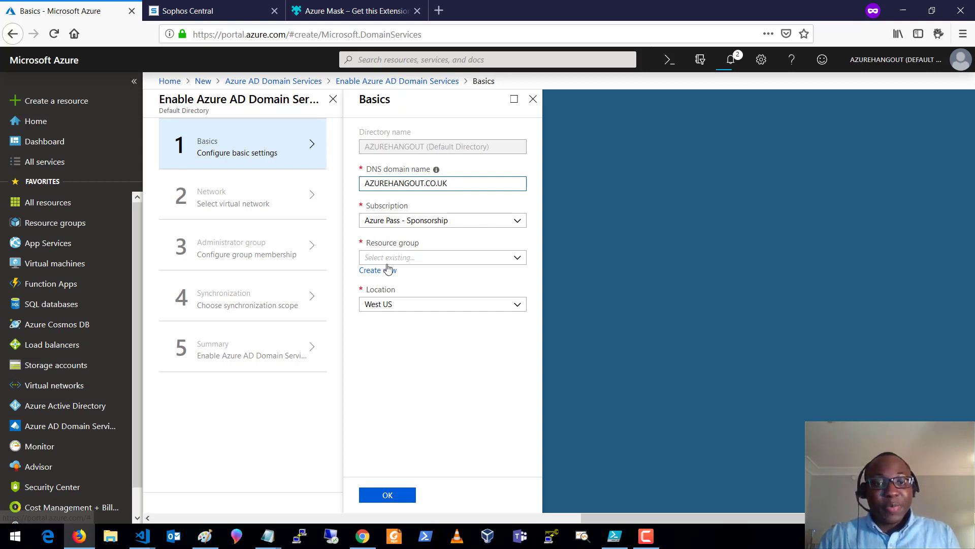
{"action": "left_click", "coordinate": [431, 255]}
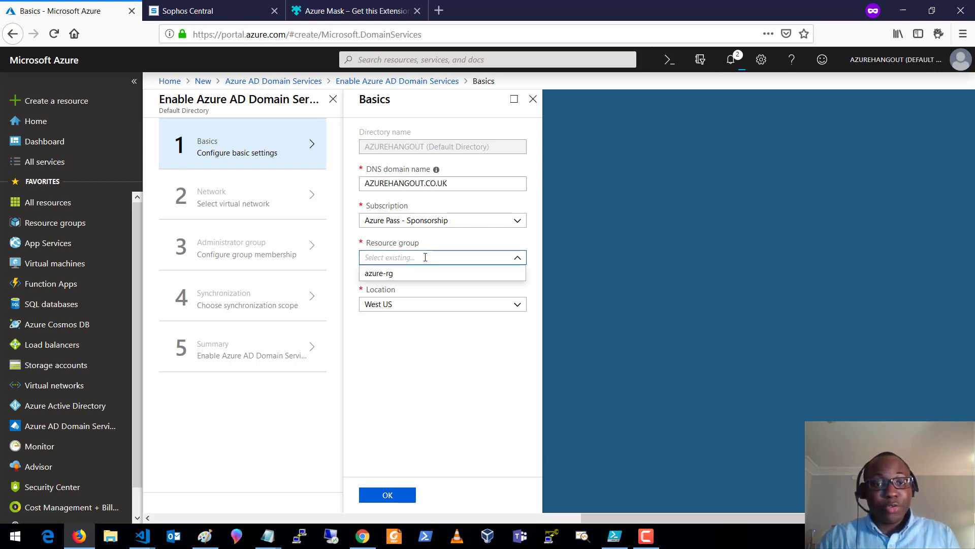
{"action": "left_click", "coordinate": [390, 273]}
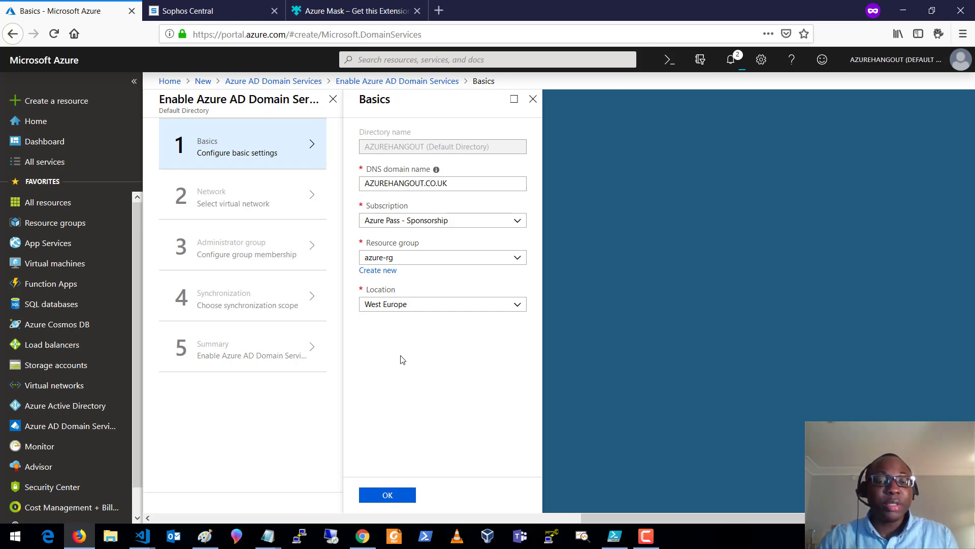
{"action": "left_click", "coordinate": [386, 497]}
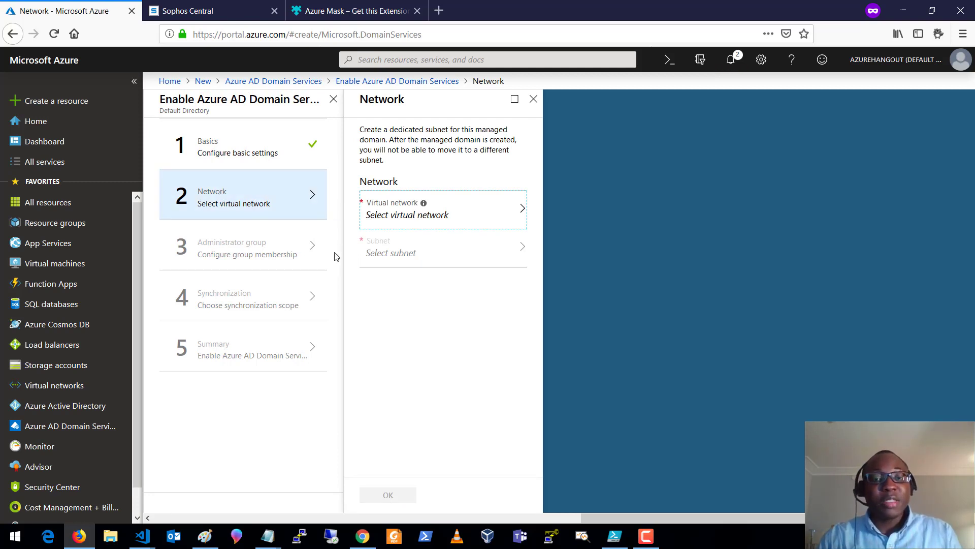
- Choose azure-vnet as the managed domain's virtual network, leaving the subnet on Create new
{"action": "left_click", "coordinate": [469, 208]}
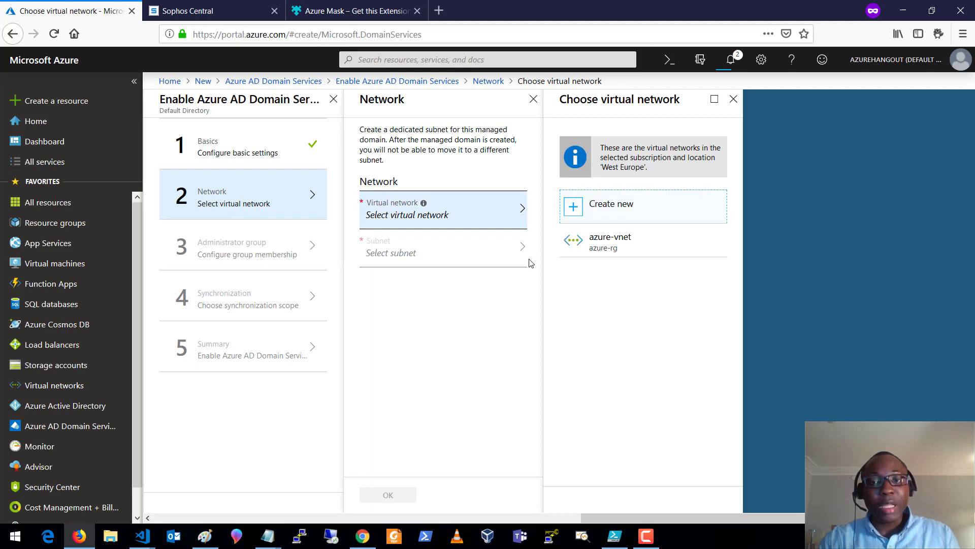
{"action": "left_click", "coordinate": [634, 238]}
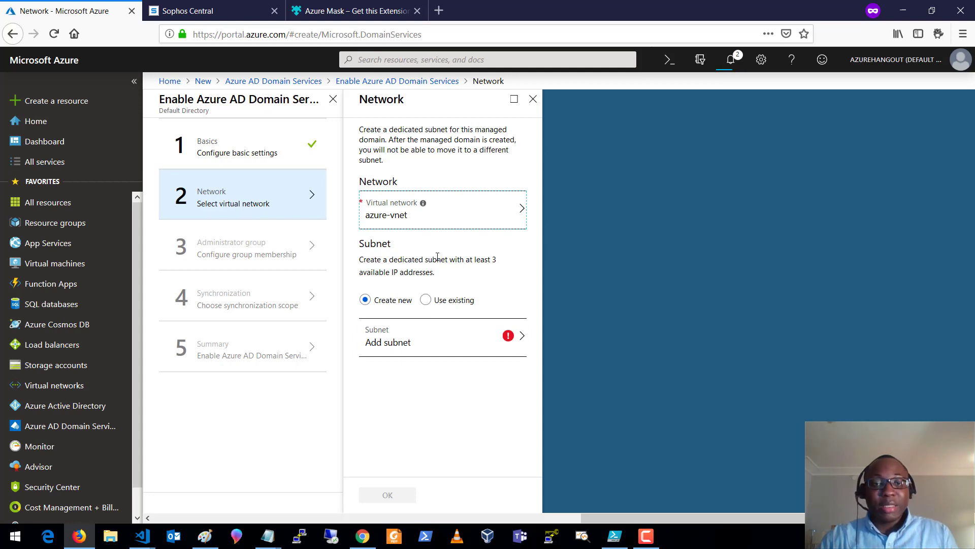
{"action": "left_click_drag", "start_coordinate": [359, 260], "coordinate": [446, 276]}
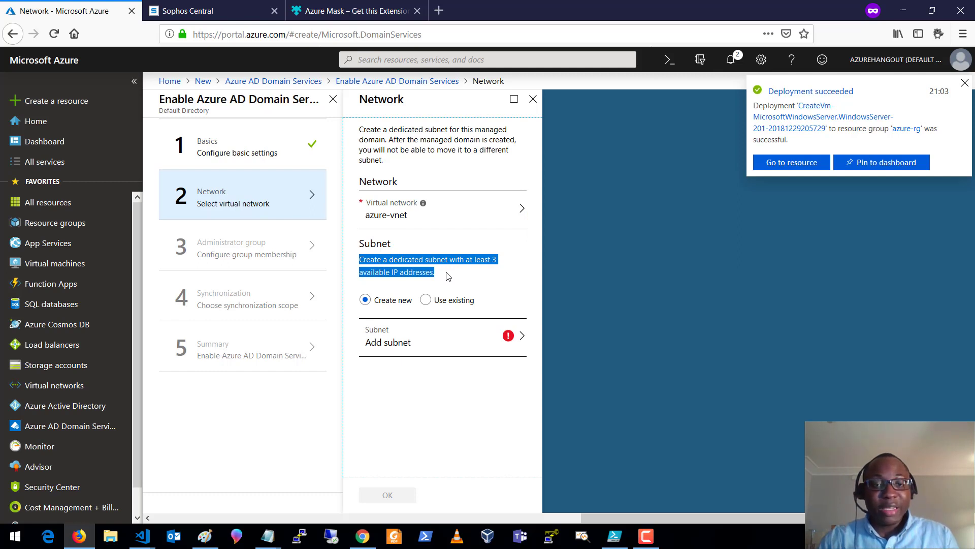
{"action": "left_click", "coordinate": [452, 275]}
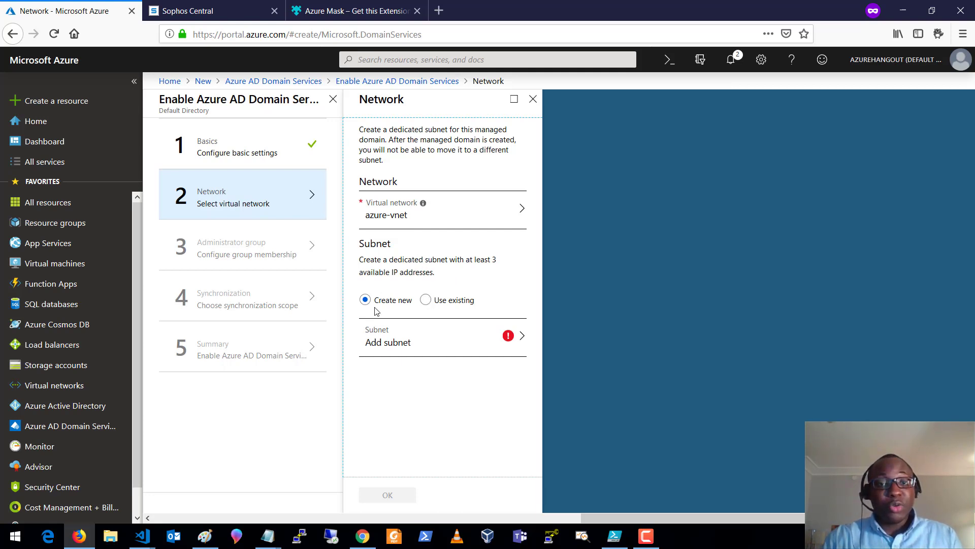
- Add subnet azure-adds-subnet with address range 10.10.2.0/24
{"action": "left_click", "coordinate": [392, 342]}
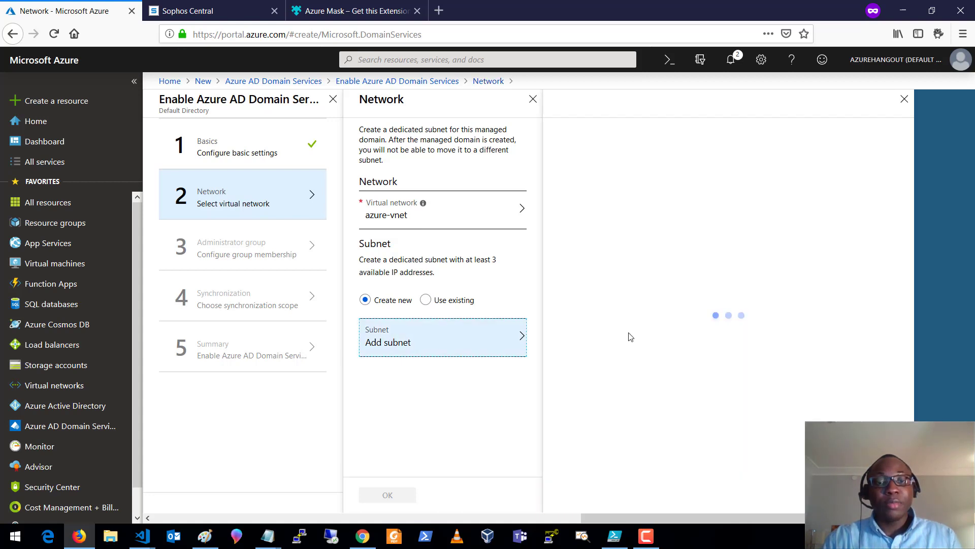
{"action": "type", "text": "azure-add"}
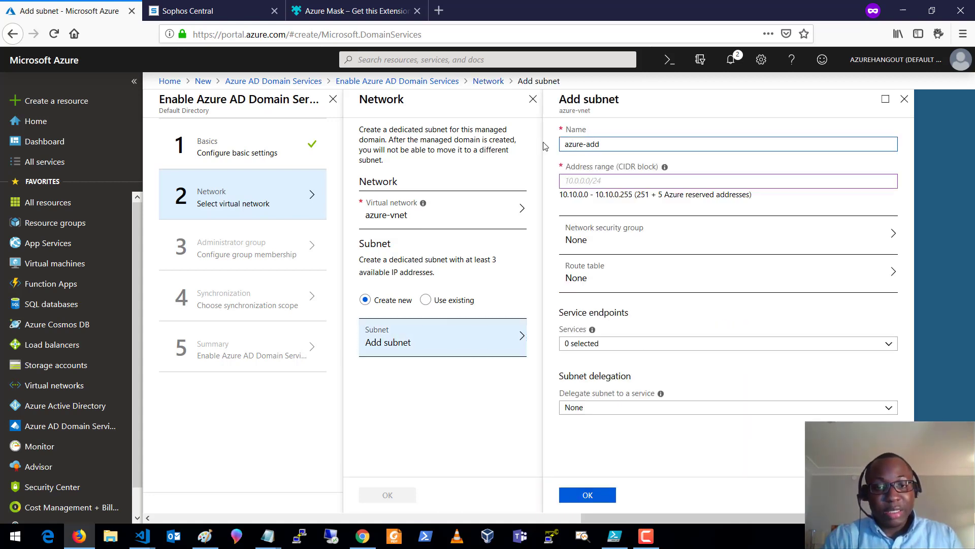
{"action": "type", "text": "s-subnet"}
{"action": "left_click", "coordinate": [608, 180]}
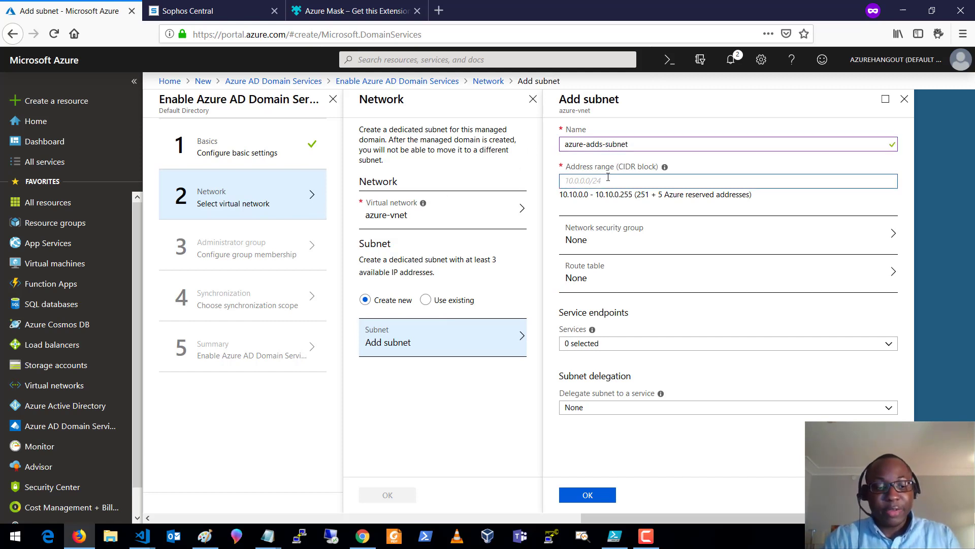
{"action": "type", "text": "10.10.2.0/24"}
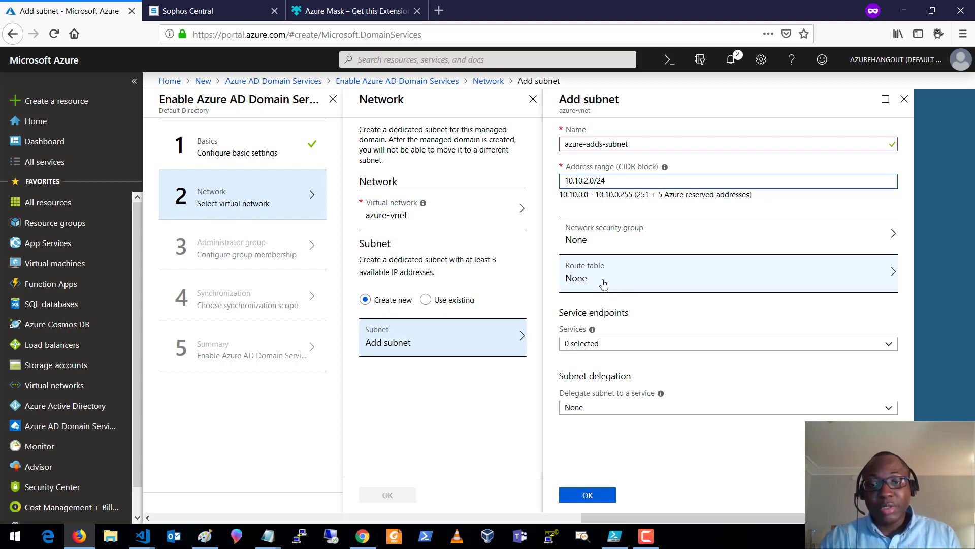
{"action": "left_click", "coordinate": [588, 496]}
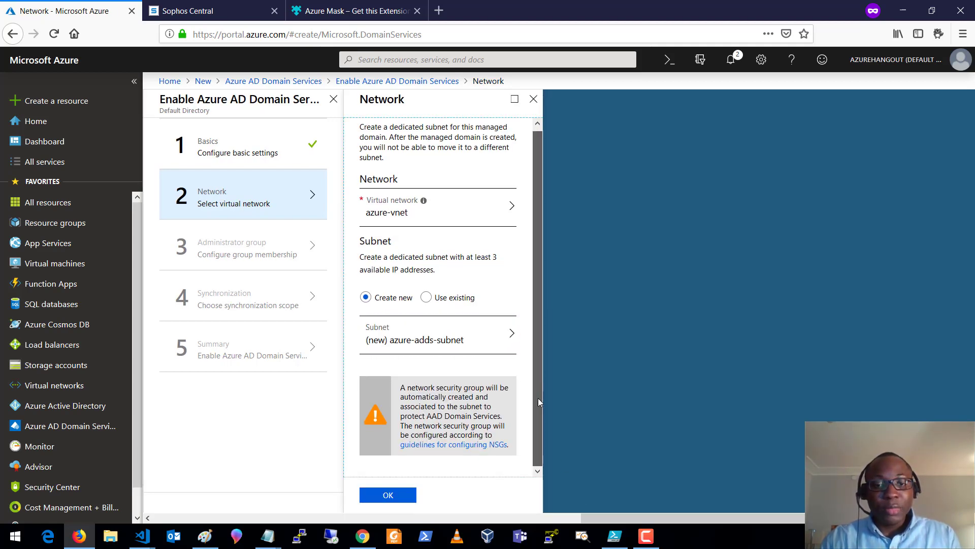
- Review the network security group warning and accept the network settings
{"action": "left_click_drag", "start_coordinate": [401, 388], "coordinate": [487, 421]}
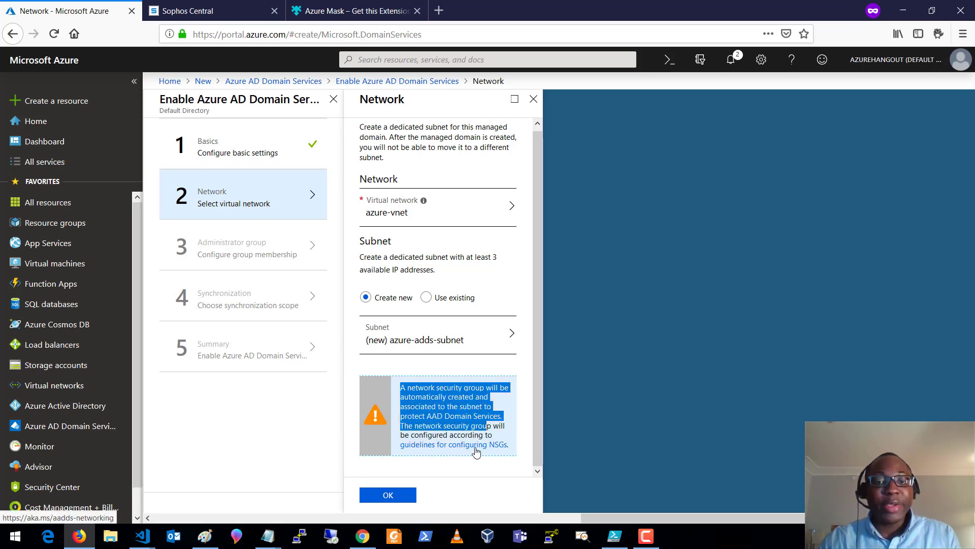
{"action": "left_click", "coordinate": [481, 370]}
{"action": "left_click", "coordinate": [400, 502]}
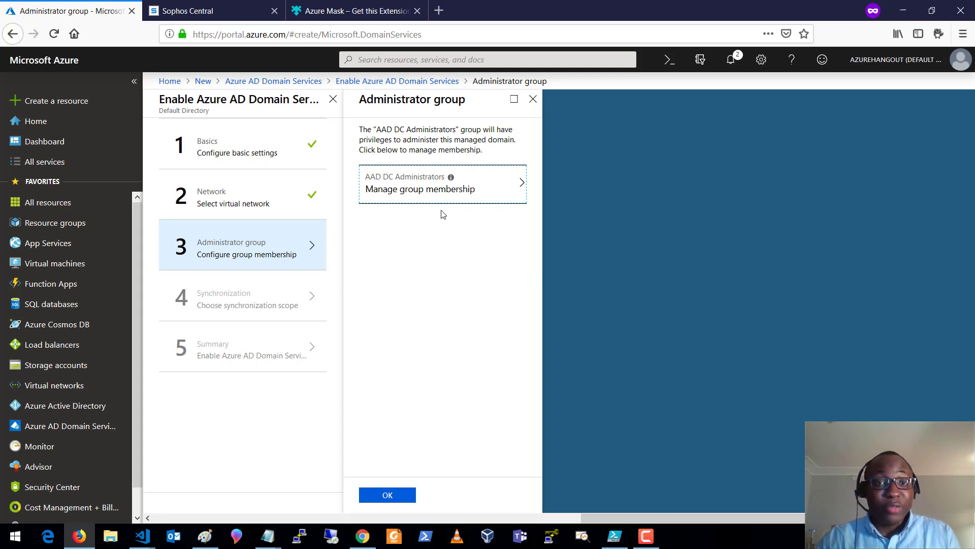
- Check the AAD DC Administrators group members and confirm the administrator group step
{"action": "left_click", "coordinate": [463, 191]}
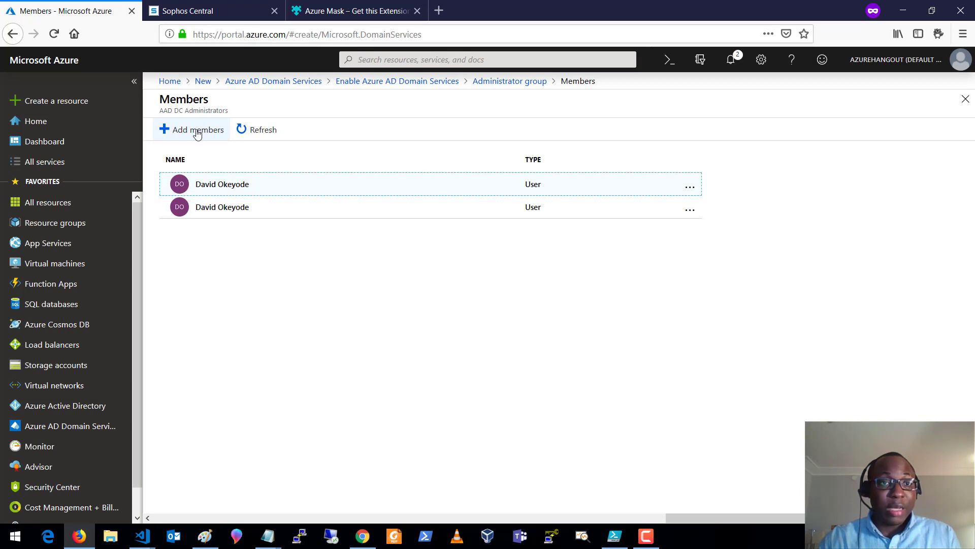
{"action": "left_click", "coordinate": [966, 99]}
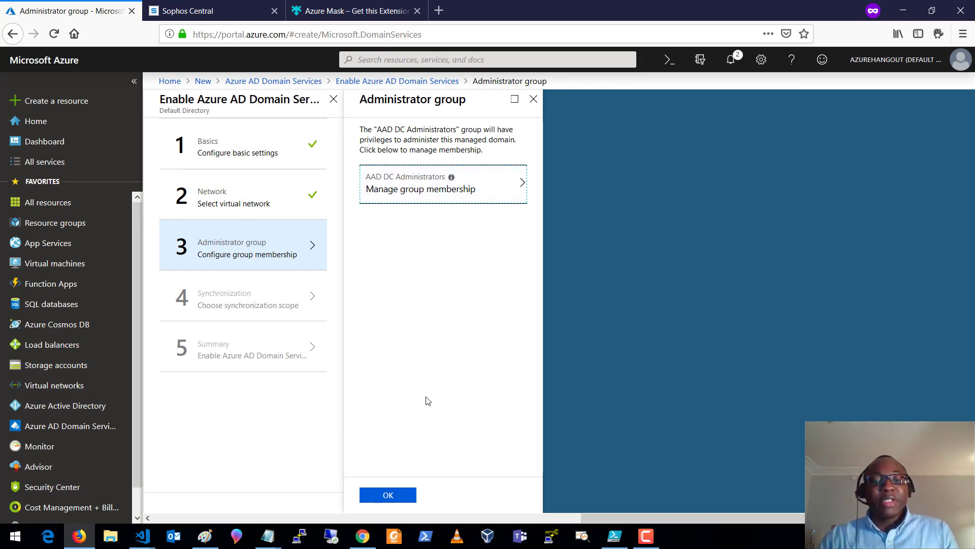
{"action": "left_click", "coordinate": [388, 496]}
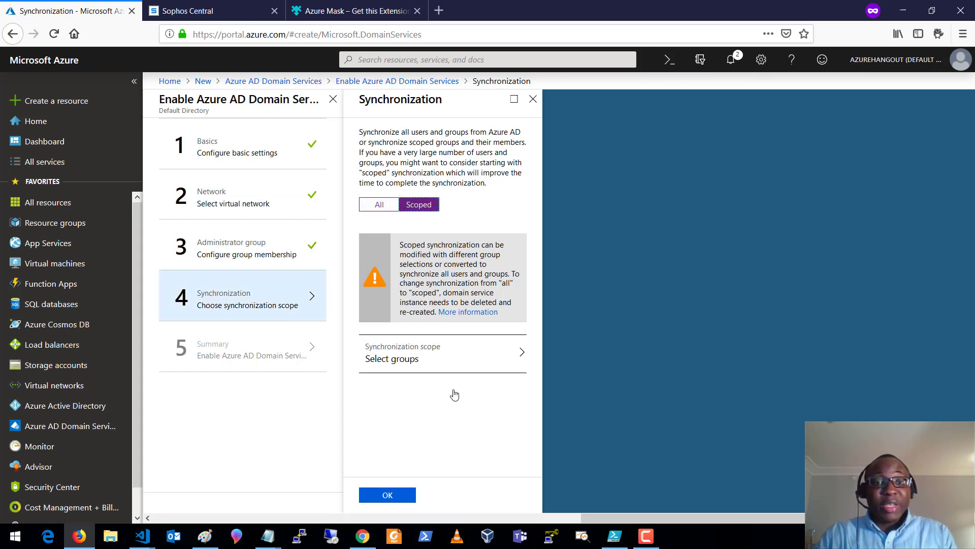
- Look through the scoped group picker without adding groups, then synchronize All and confirm
{"action": "left_click", "coordinate": [419, 358]}
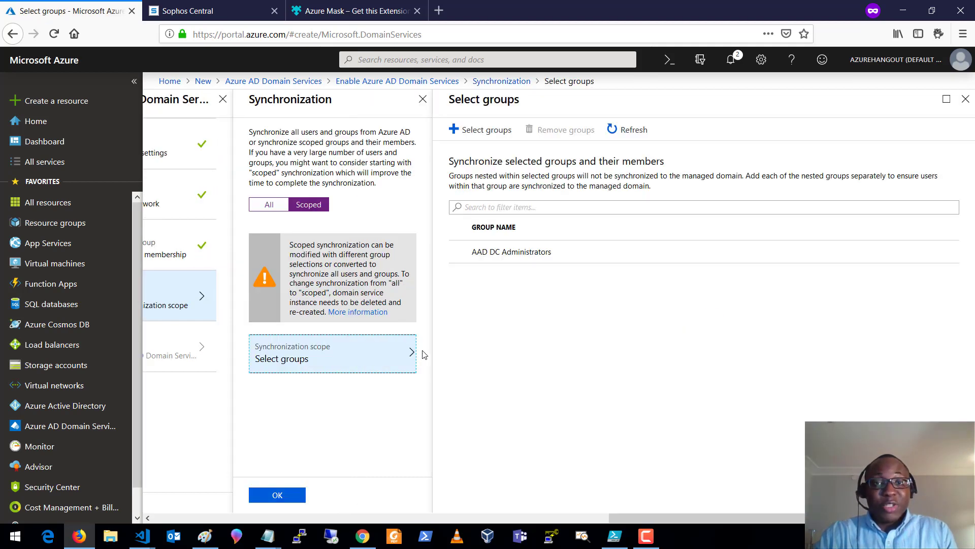
{"action": "left_click", "coordinate": [484, 133]}
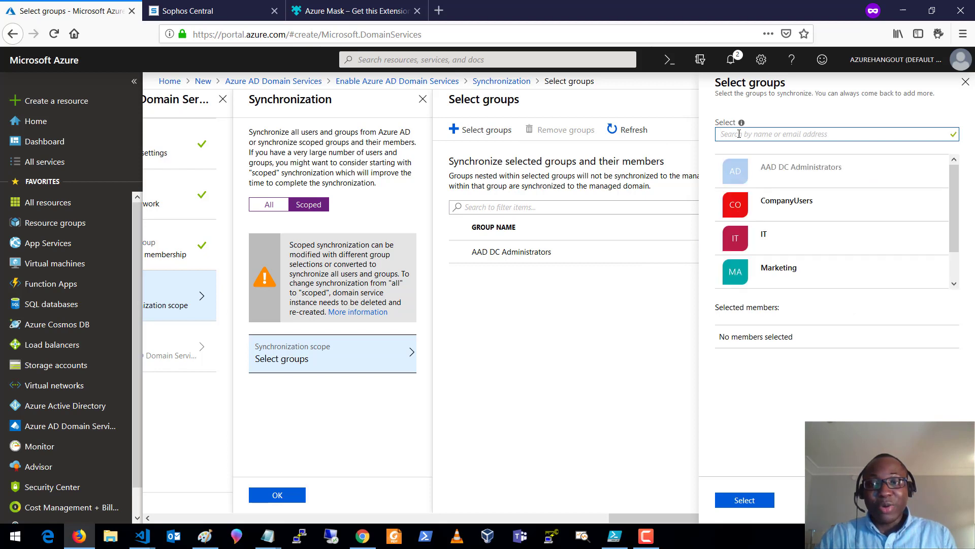
{"action": "left_click_drag", "start_coordinate": [952, 207], "coordinate": [953, 237]}
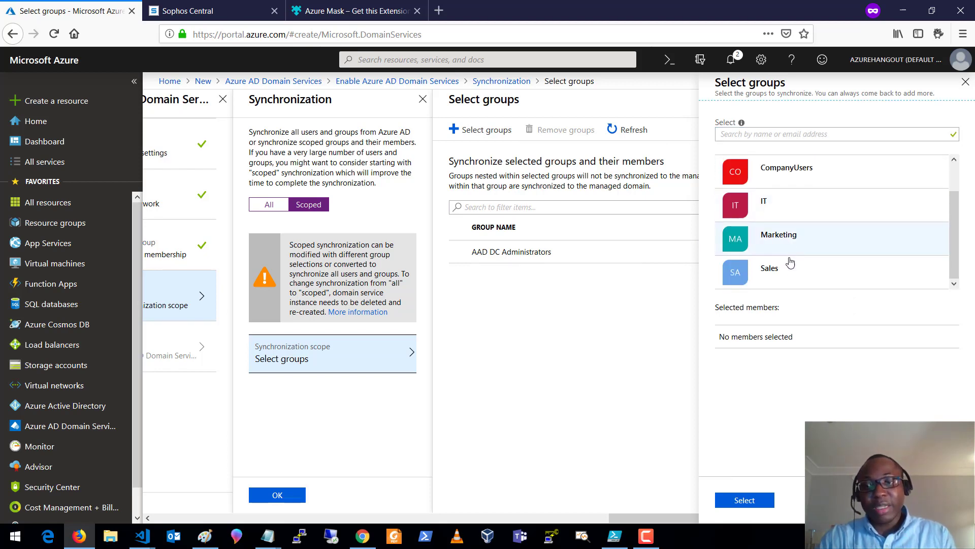
{"action": "scroll", "coordinate": [797, 227], "scroll_direction": "up", "scroll_amount": 1}
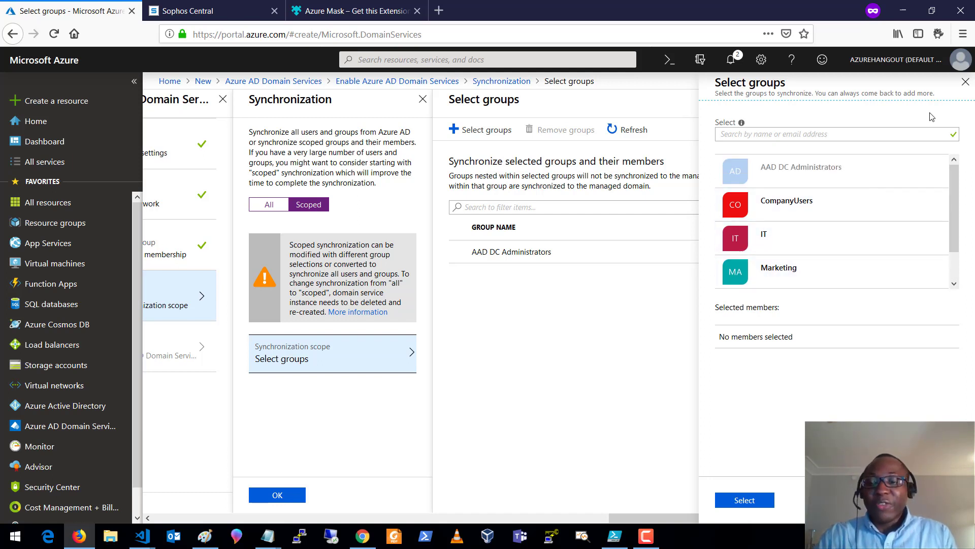
{"action": "left_click", "coordinate": [966, 82]}
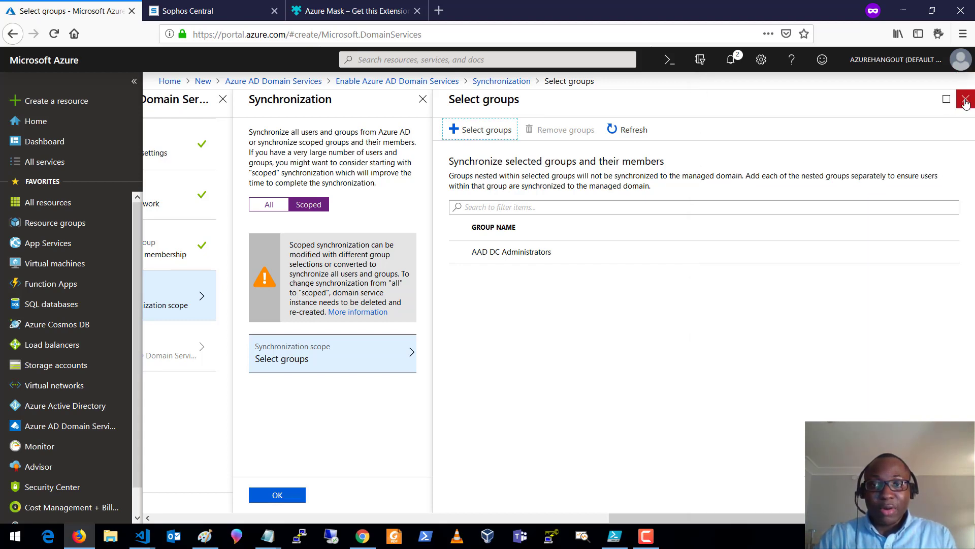
{"action": "left_click", "coordinate": [965, 98]}
{"action": "left_click", "coordinate": [389, 205]}
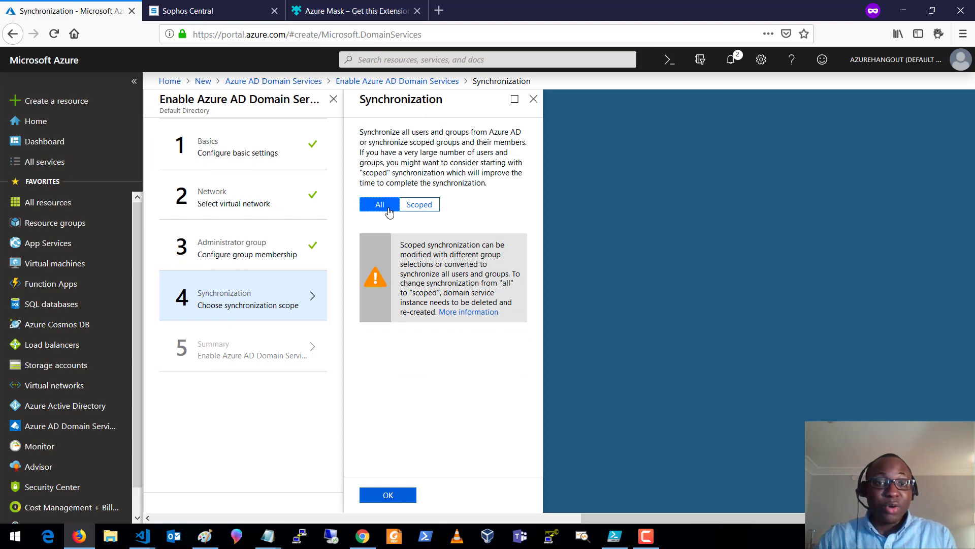
{"action": "left_click", "coordinate": [387, 495]}
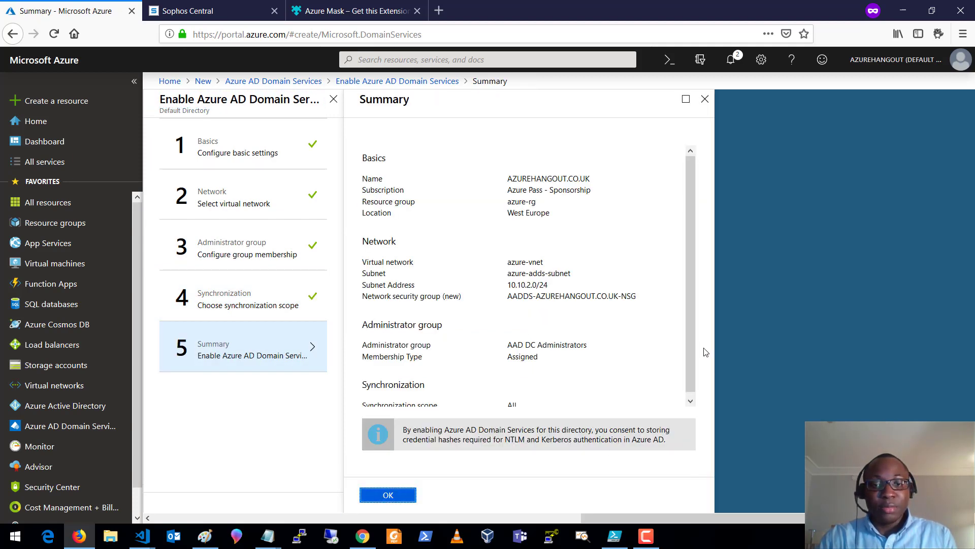
- Review the Summary settings and launch the AZUREHANGOUT.CO.UK managed domain deployment
{"action": "left_click_drag", "start_coordinate": [698, 234], "coordinate": [694, 291]}
{"action": "left_click", "coordinate": [656, 241]}
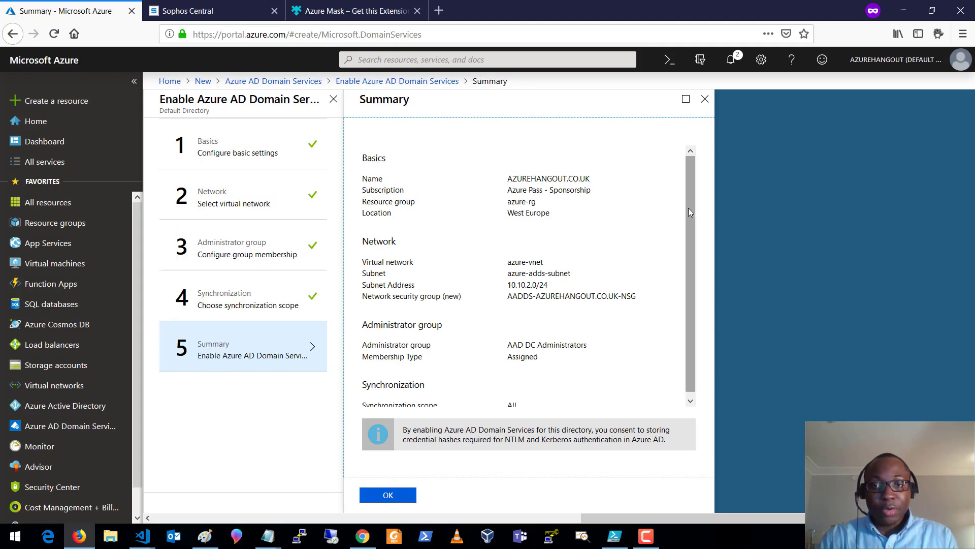
{"action": "left_click_drag", "start_coordinate": [688, 208], "coordinate": [687, 278]}
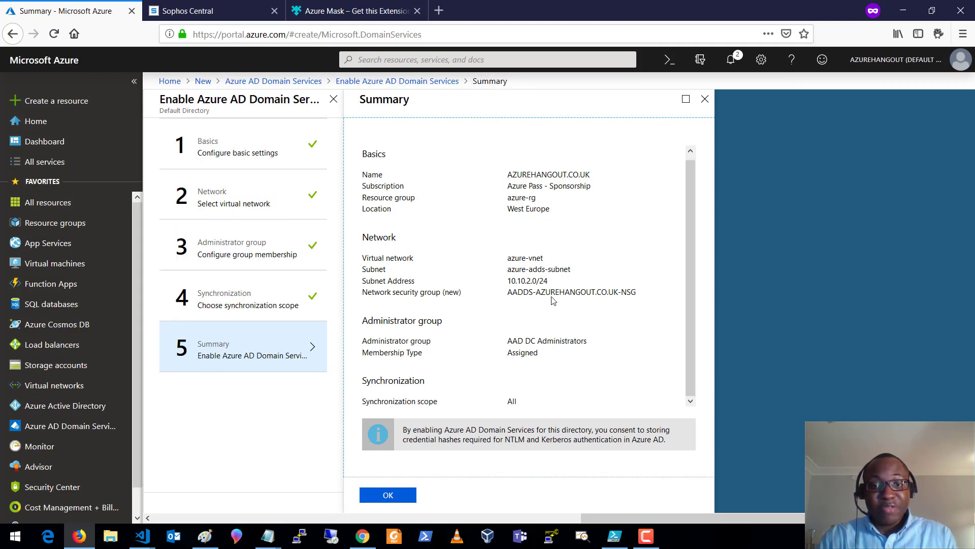
{"action": "left_click", "coordinate": [390, 497]}
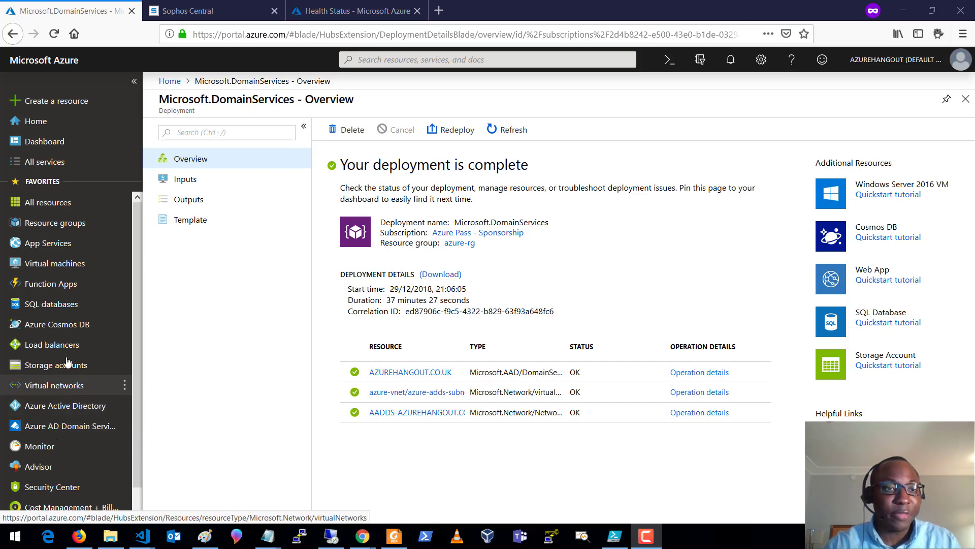
- Open AZUREHANGOUT.CO.UK's Synchronization settings via All services, then return to the Paint diagram
{"action": "left_click", "coordinate": [44, 167]}
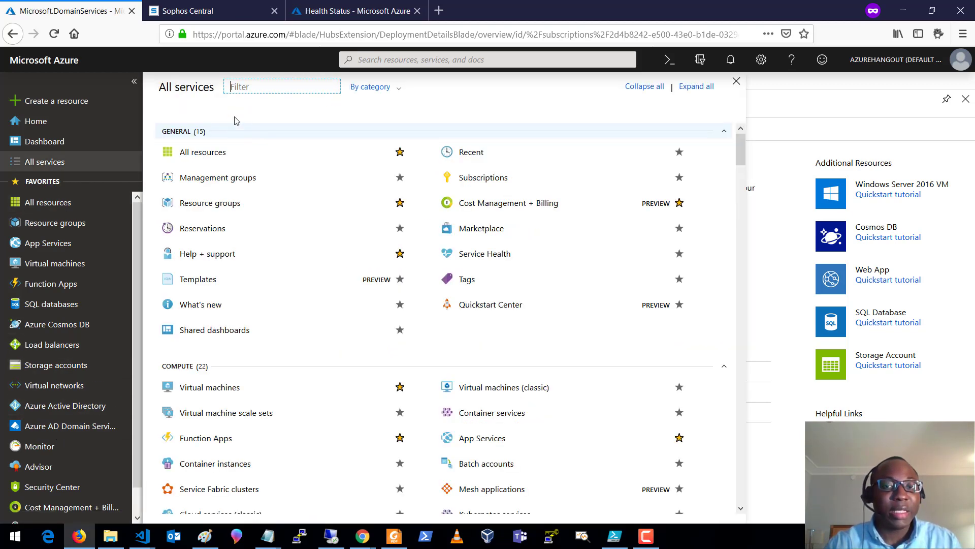
{"action": "type", "text": "az"}
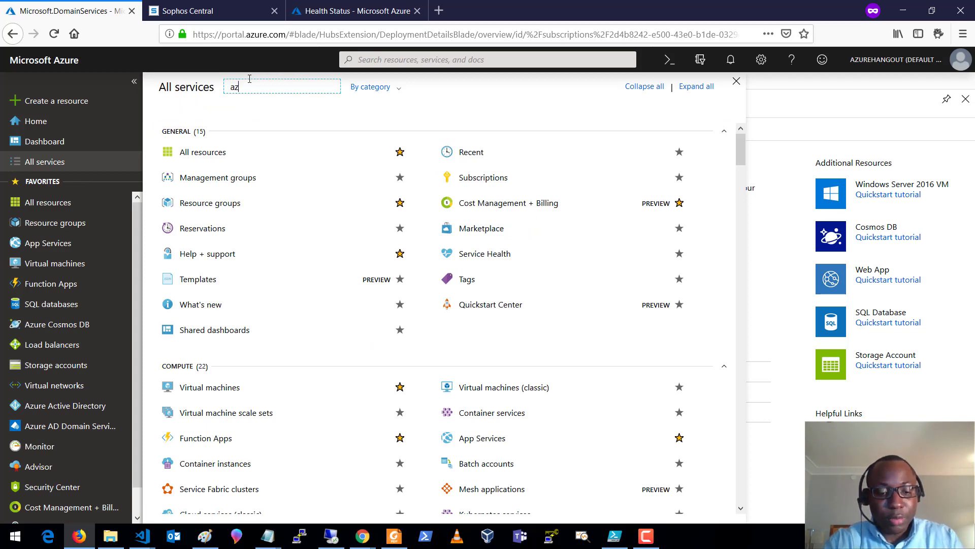
{"action": "type", "text": "ure ad dom"}
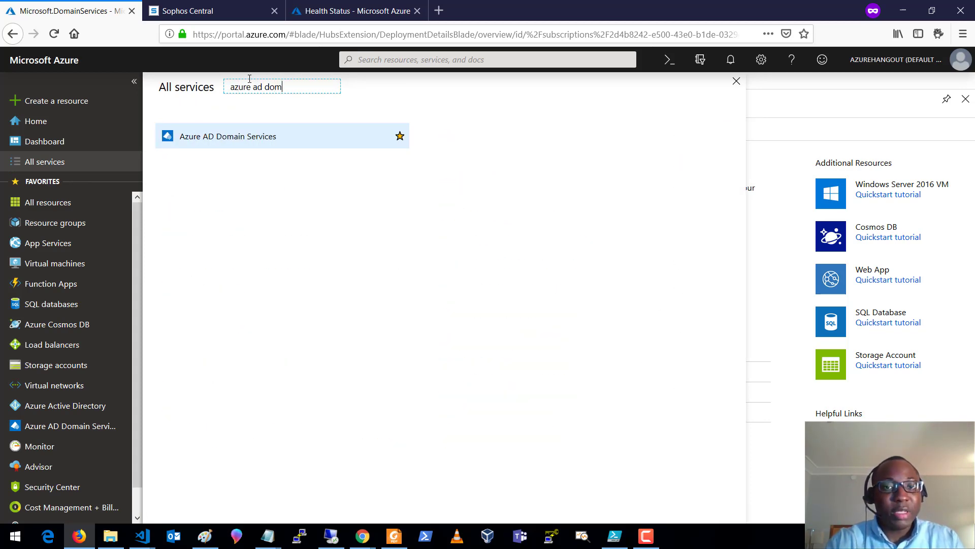
{"action": "left_click", "coordinate": [243, 144]}
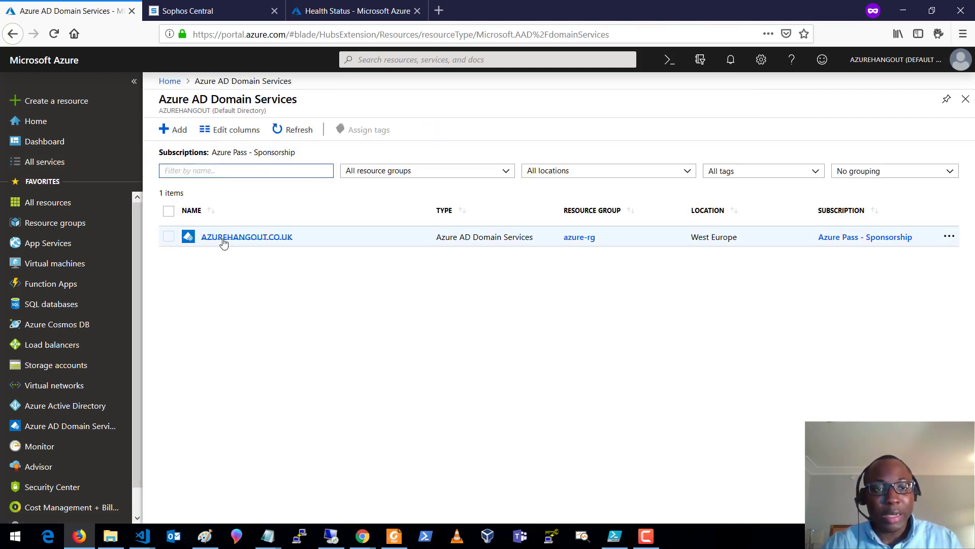
{"action": "left_click", "coordinate": [275, 238]}
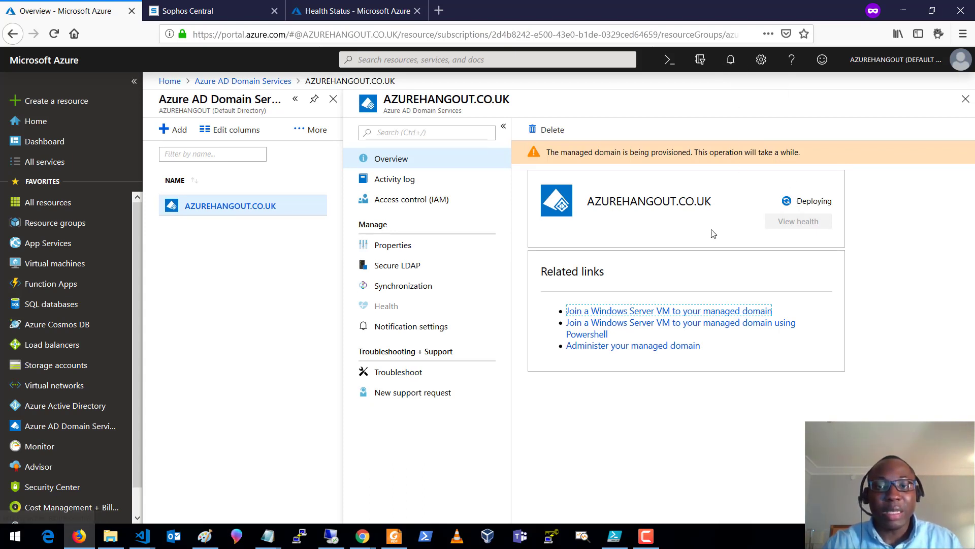
{"action": "left_click", "coordinate": [404, 286]}
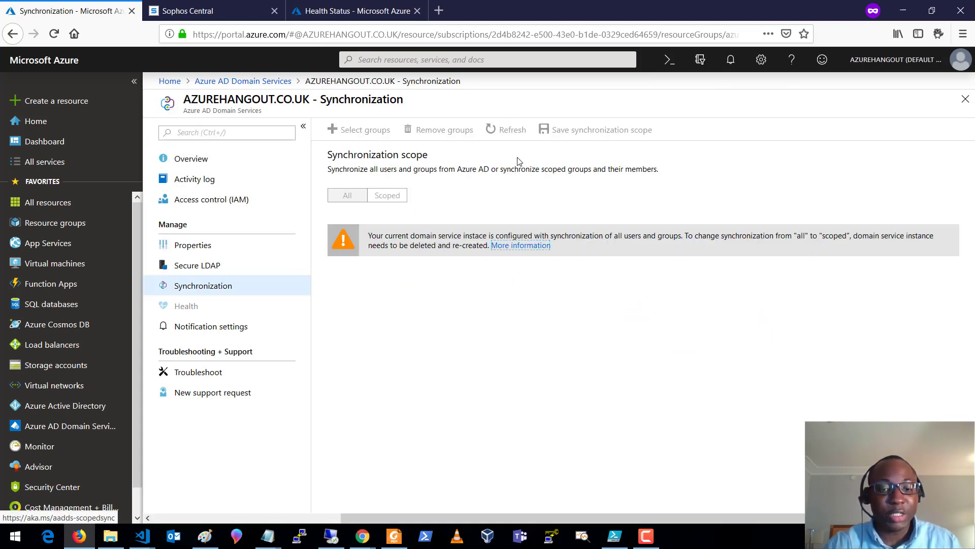
{"action": "left_click", "coordinate": [205, 536]}
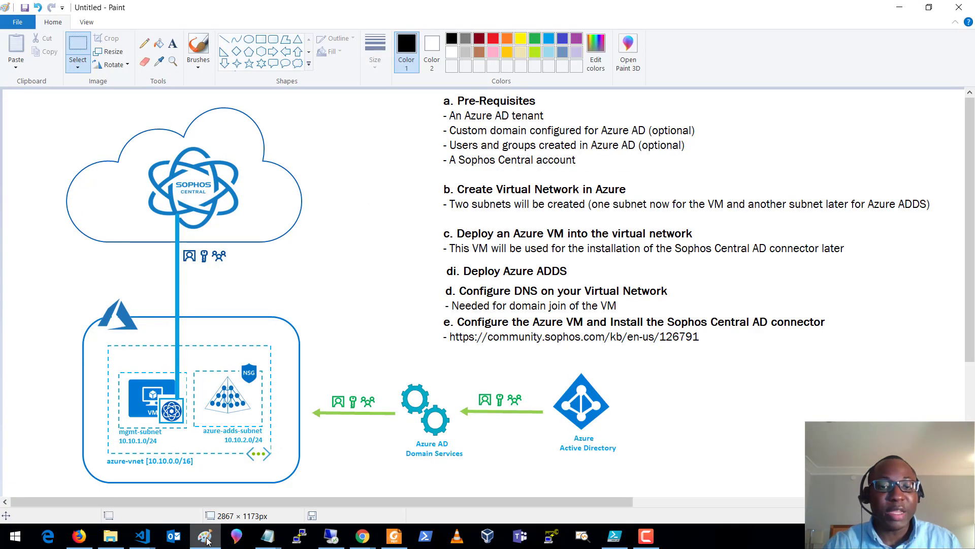
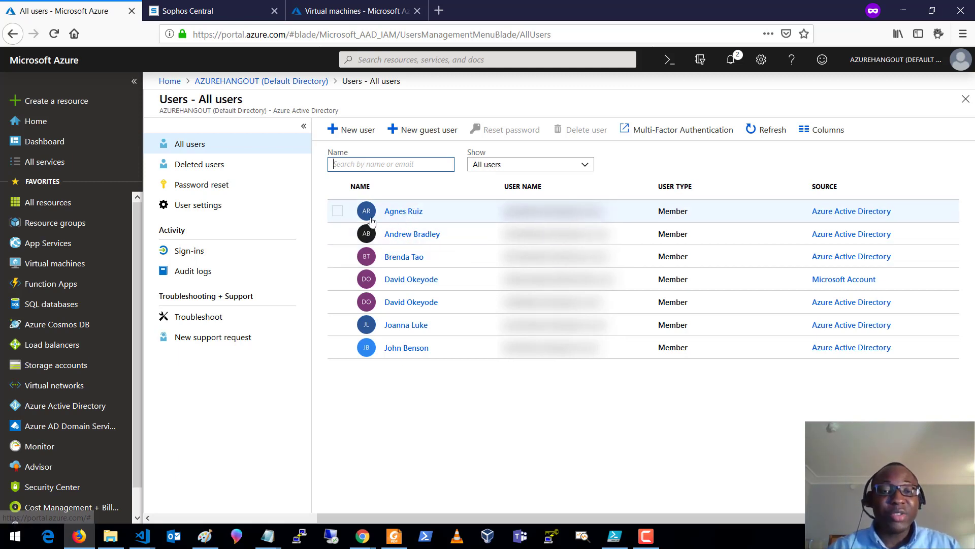
- Open the first user's profile from the Azure Active Directory all-users list
{"action": "left_click", "coordinate": [403, 215]}
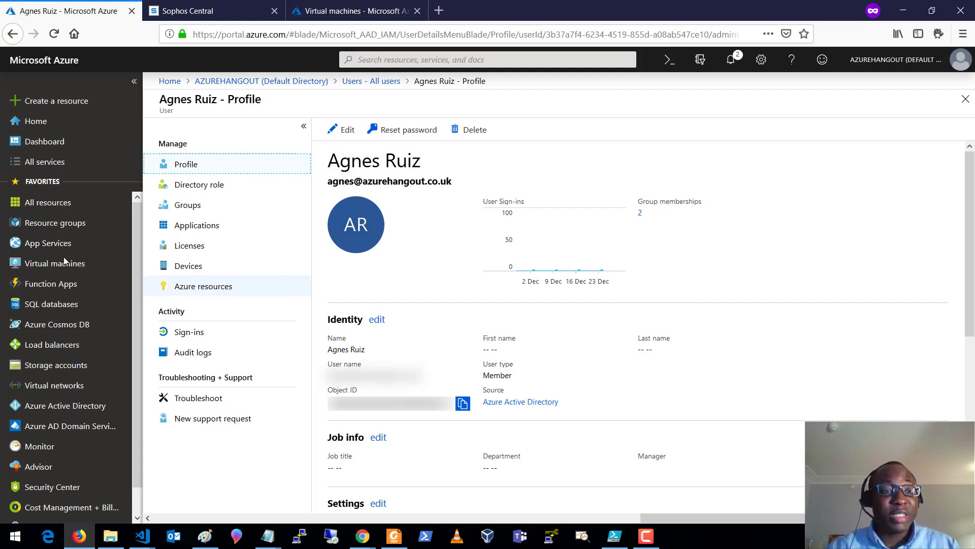
- Go to Virtual machines, glance at the Azure Active Directory overview, then return to Virtual machines
{"action": "left_click", "coordinate": [119, 254]}
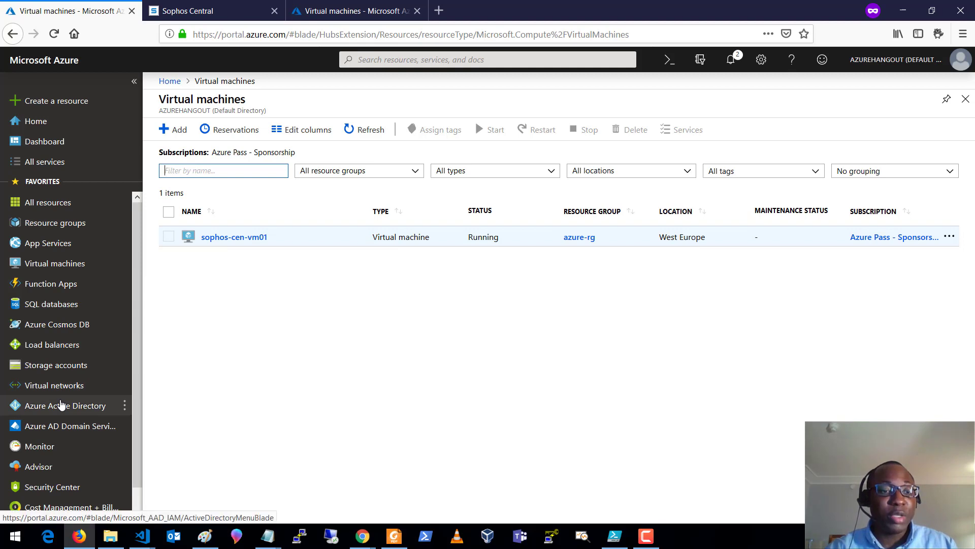
{"action": "left_click", "coordinate": [60, 406]}
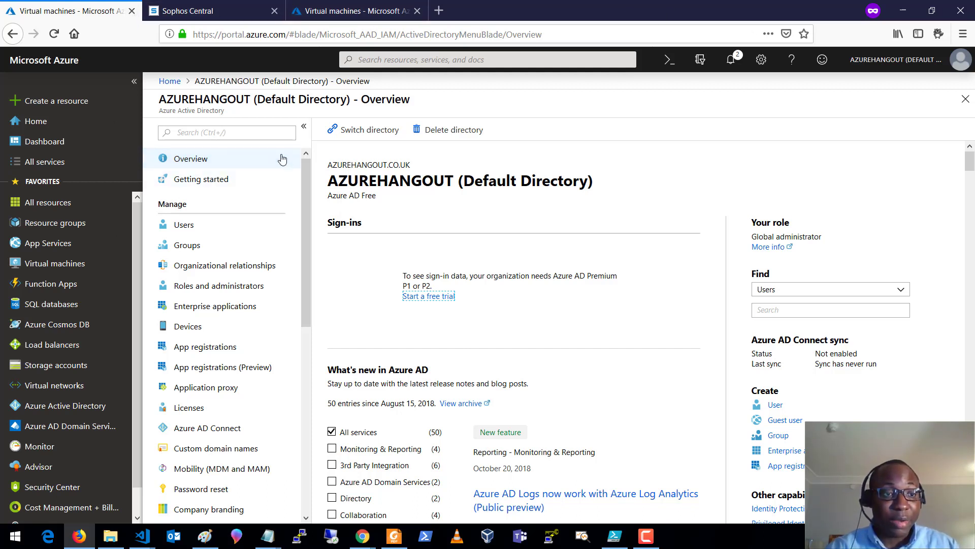
{"action": "left_click", "coordinate": [57, 264]}
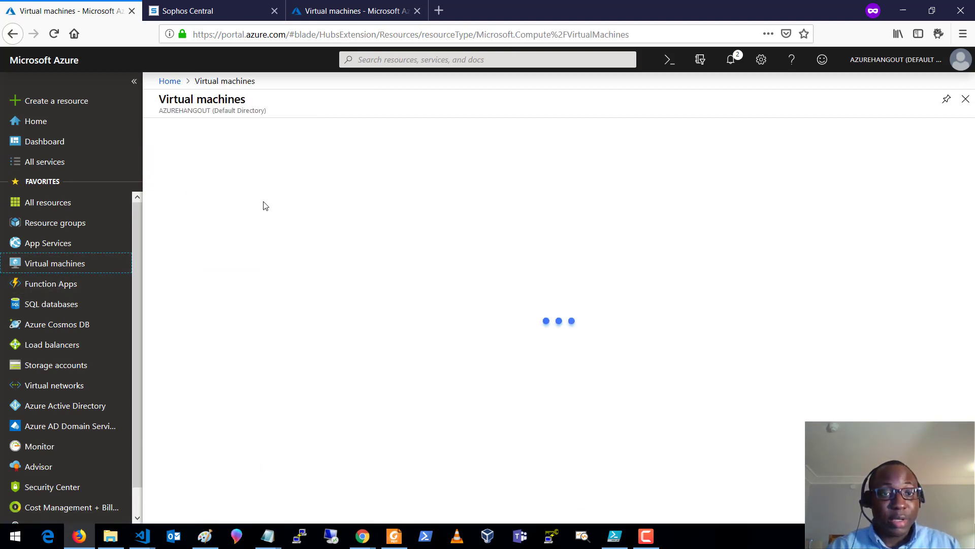
- Copy sophos-cen-vm01's public IP 104.46.60.192 into Remote Desktop Connection and connect
{"action": "left_click", "coordinate": [219, 237]}
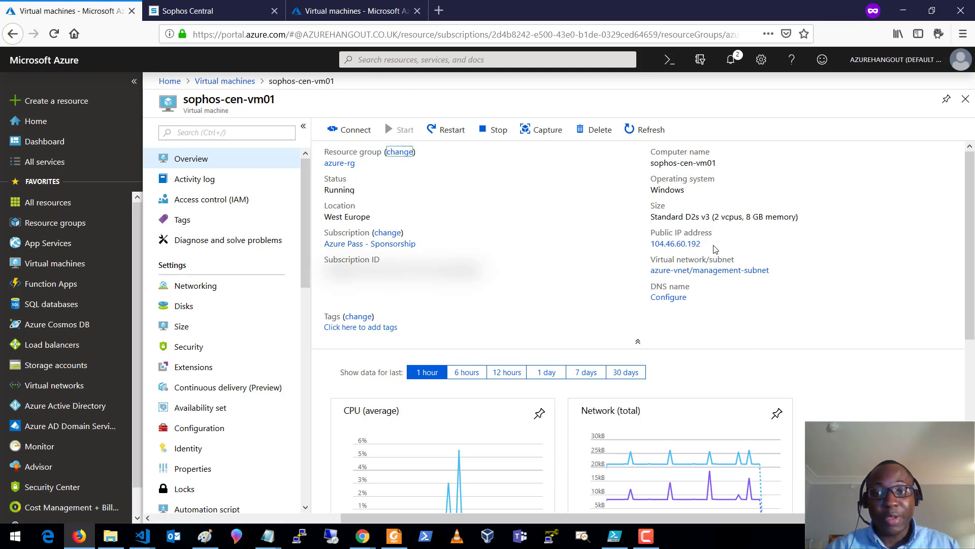
{"action": "left_click", "coordinate": [707, 245]}
{"action": "left_click", "coordinate": [331, 537]}
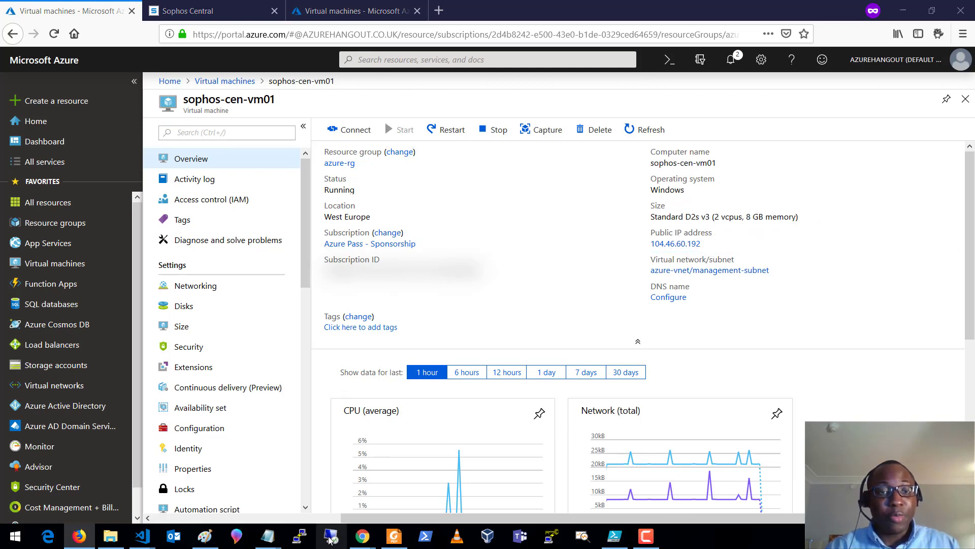
{"action": "key", "text": "ctrl+v"}
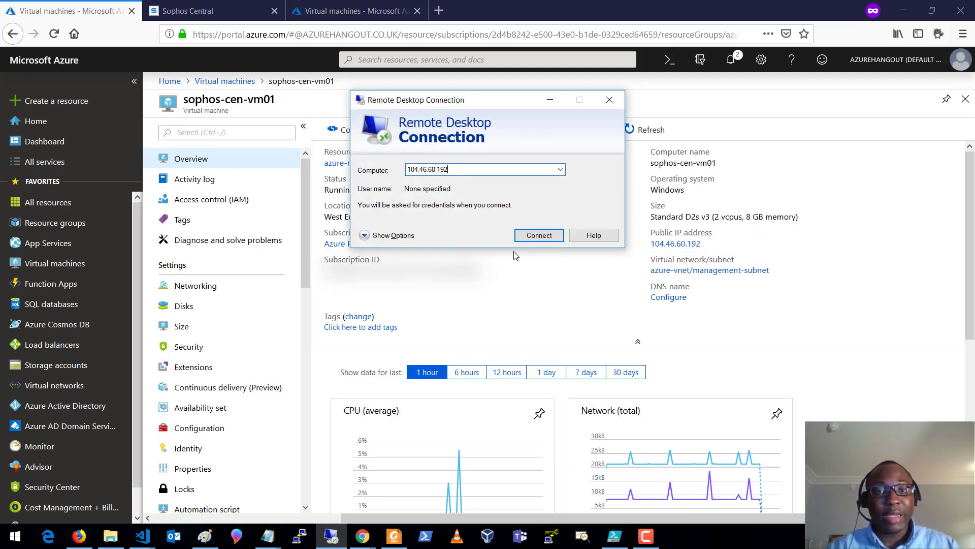
{"action": "left_click", "coordinate": [529, 241]}
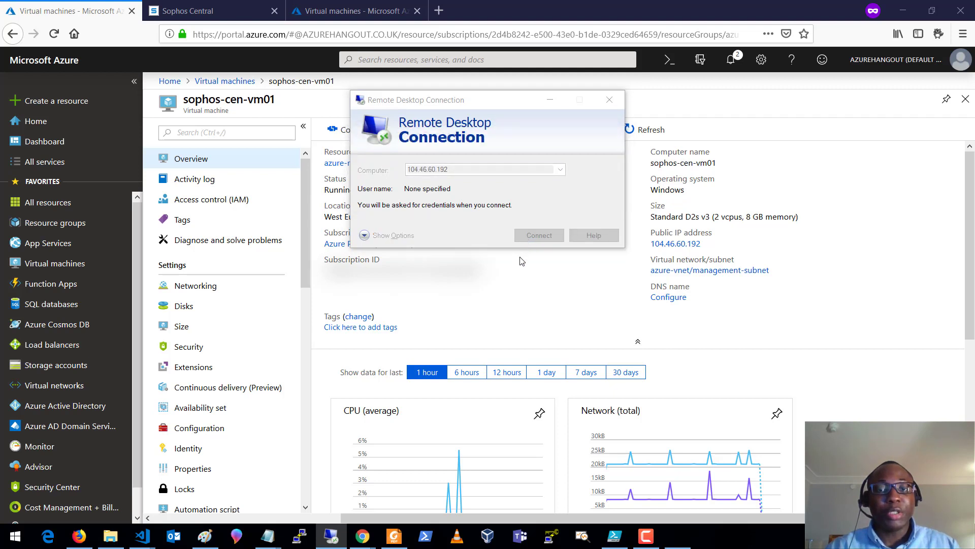
- Sign in as azureadmin with the account password and permanently trust the VM's certificate
{"action": "left_click", "coordinate": [385, 236]}
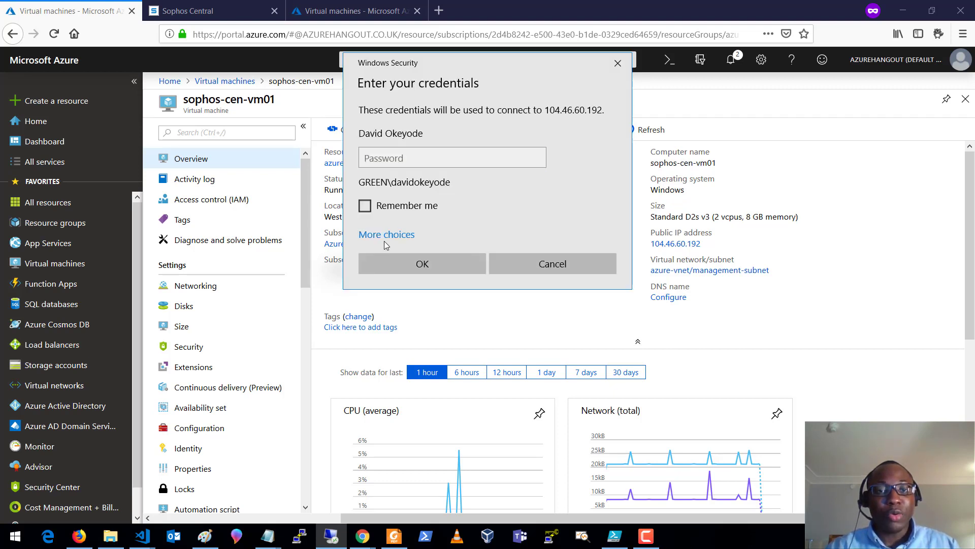
{"action": "left_click", "coordinate": [428, 297]}
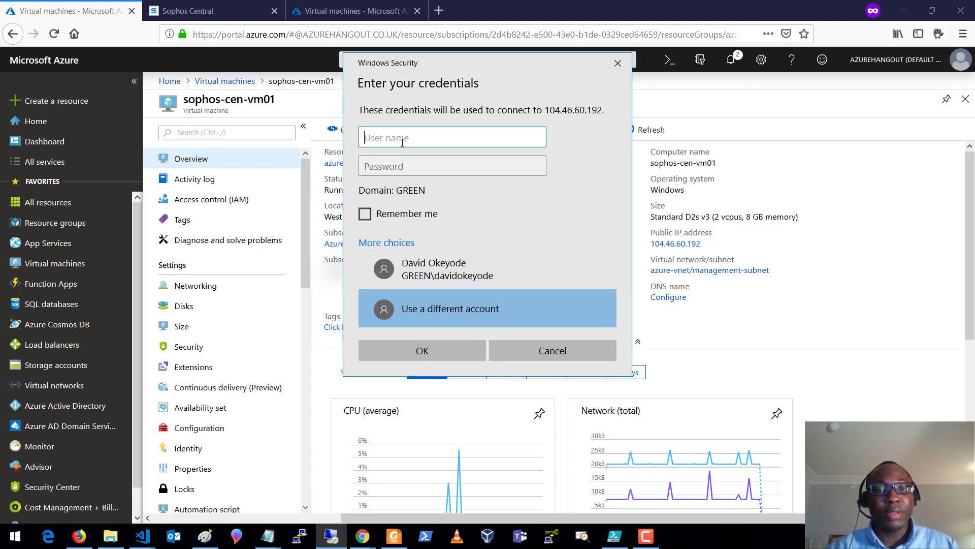
{"action": "type", "text": "azure"}
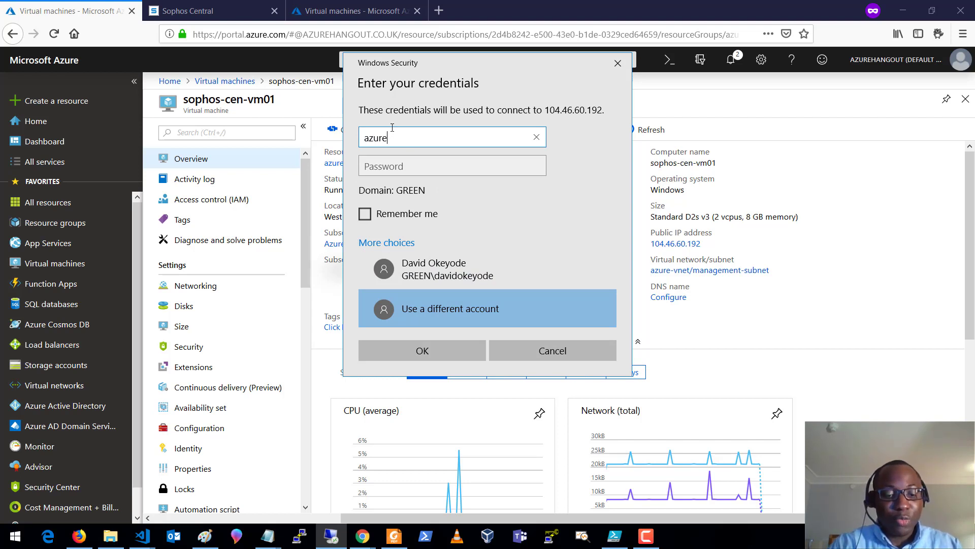
{"action": "type", "text": "admin"}
{"action": "key", "text": "Tab"}
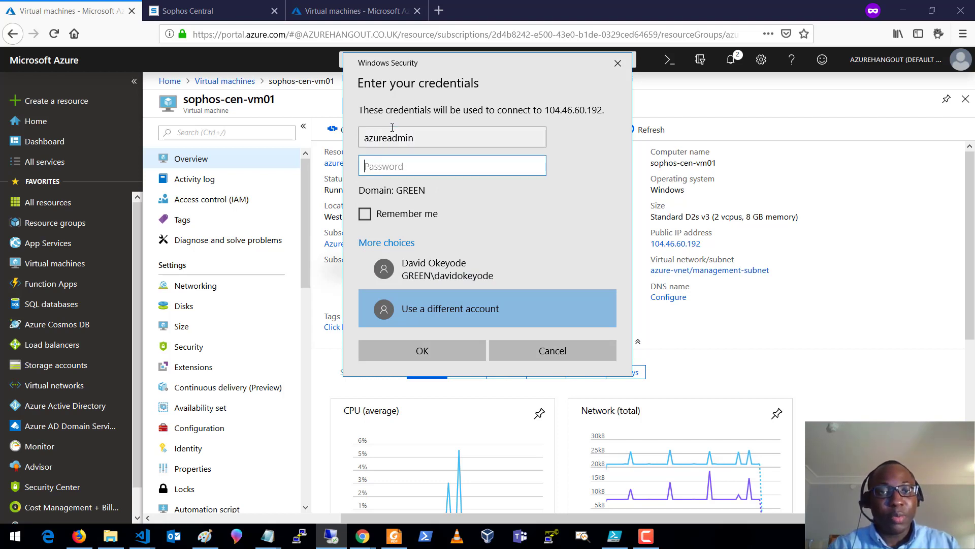
{"action": "type", "text": "********"}
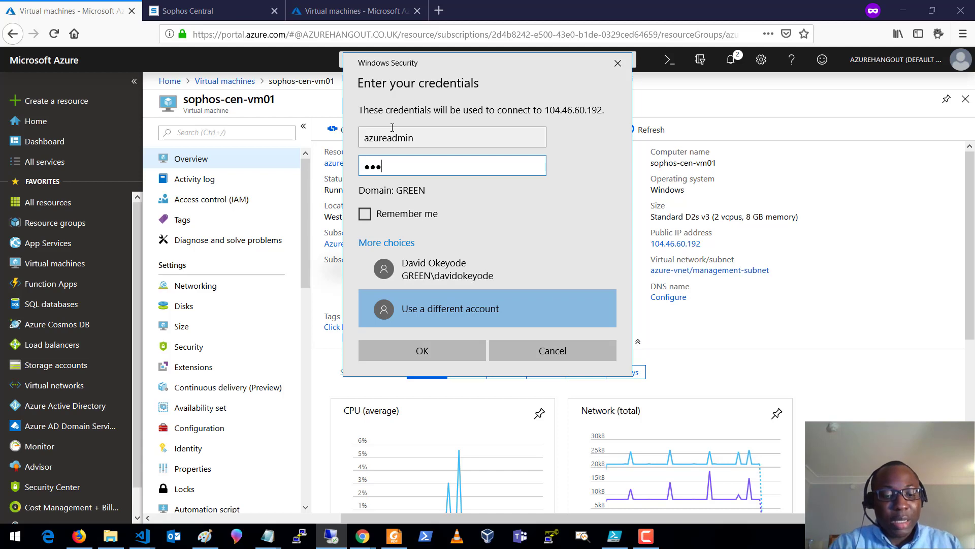
{"action": "type", "text": "******"}
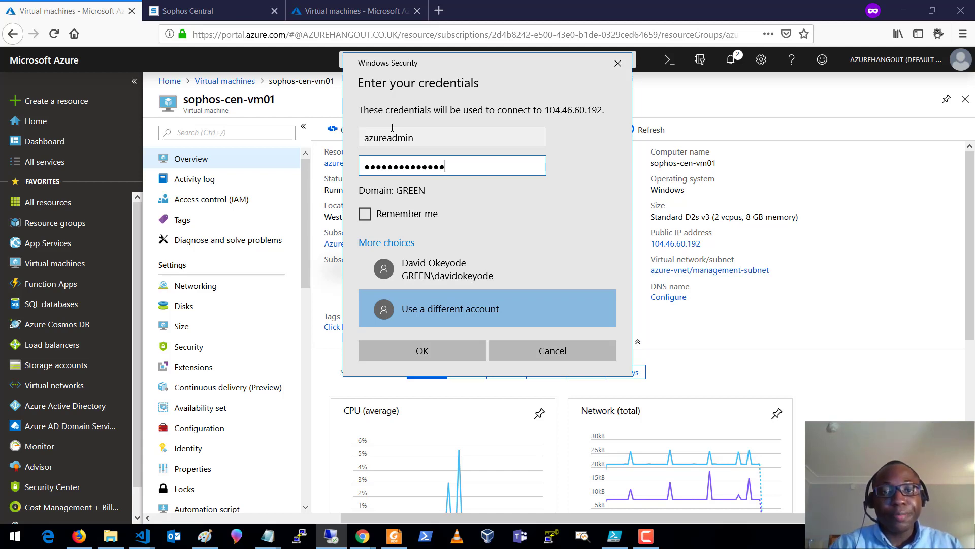
{"action": "left_click", "coordinate": [437, 346]}
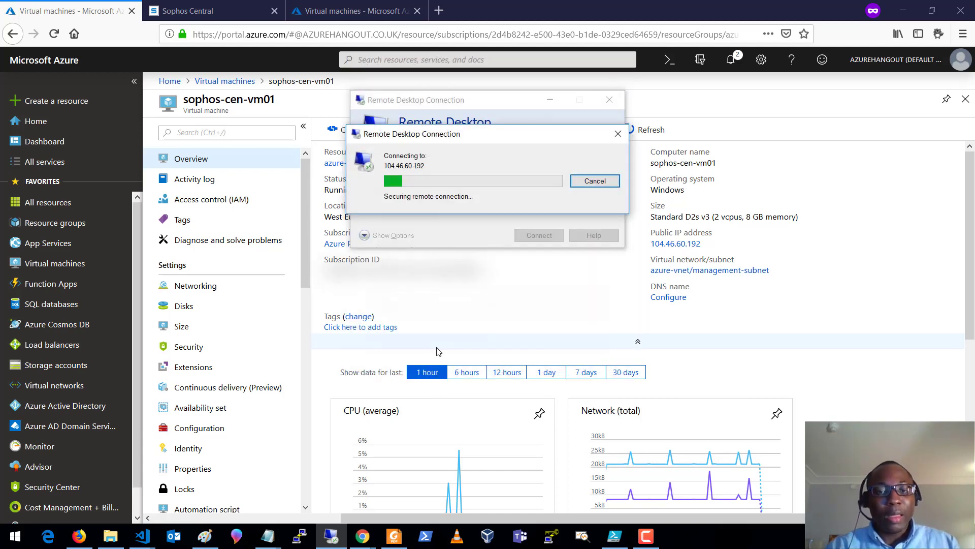
{"action": "left_click", "coordinate": [454, 255]}
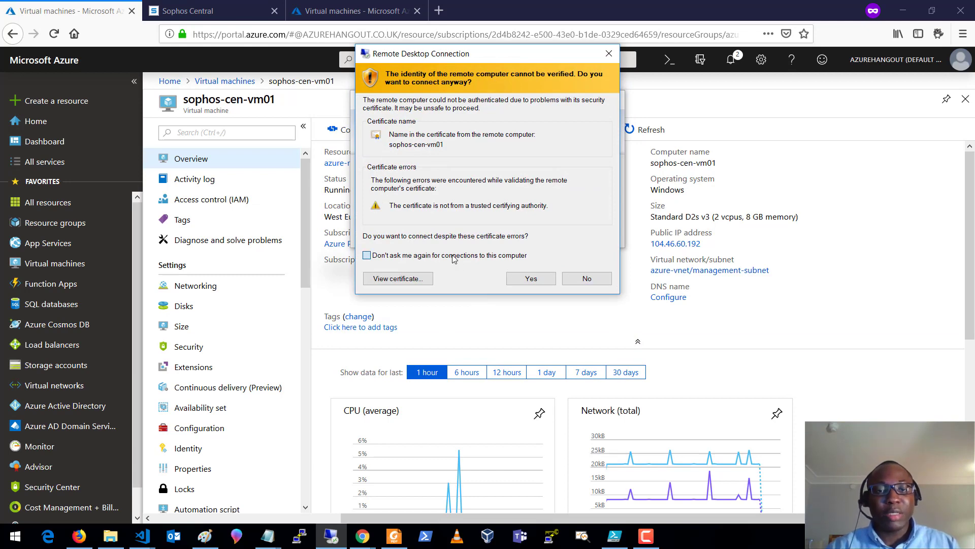
{"action": "left_click", "coordinate": [530, 281]}
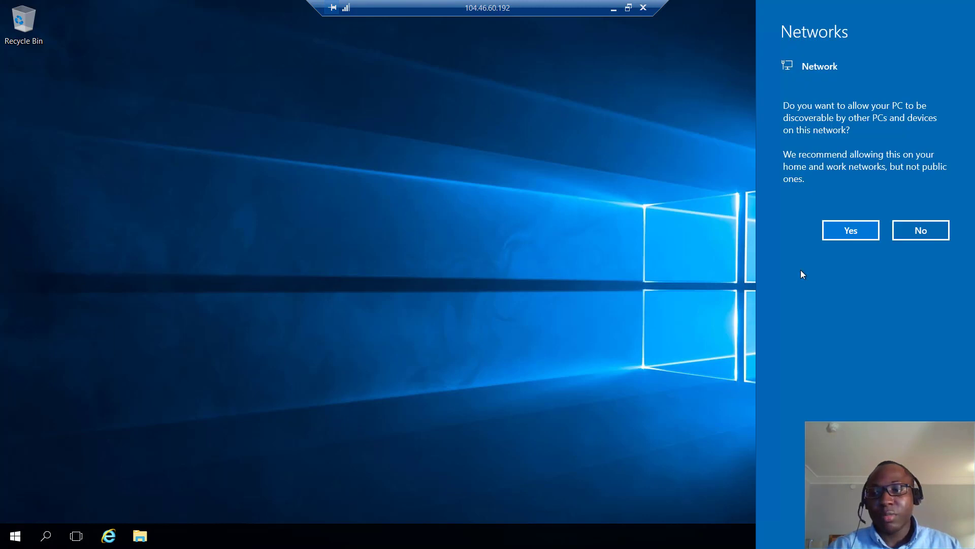
- Decline network discoverability and run ipconfig /all in a Command Prompt on the VM
{"action": "left_click", "coordinate": [910, 233]}
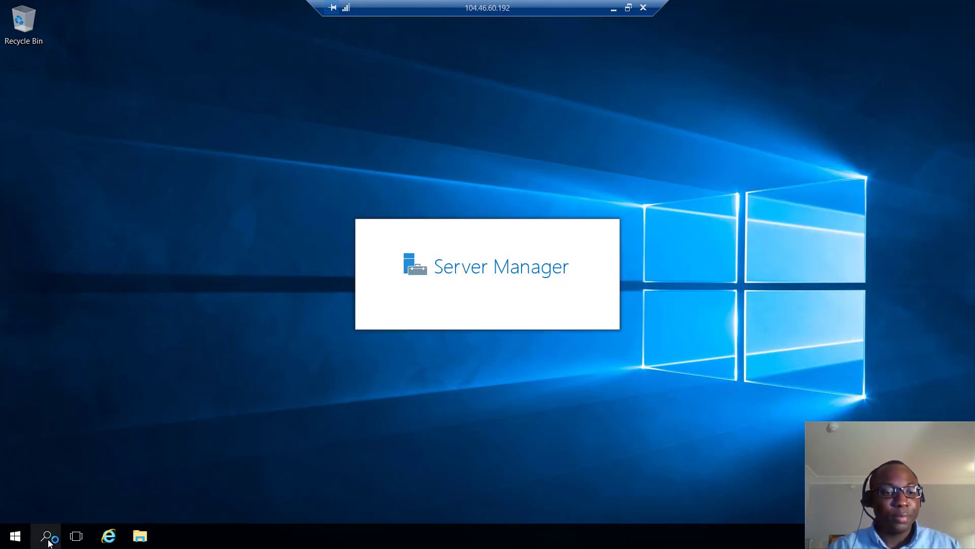
{"action": "left_click", "coordinate": [47, 537]}
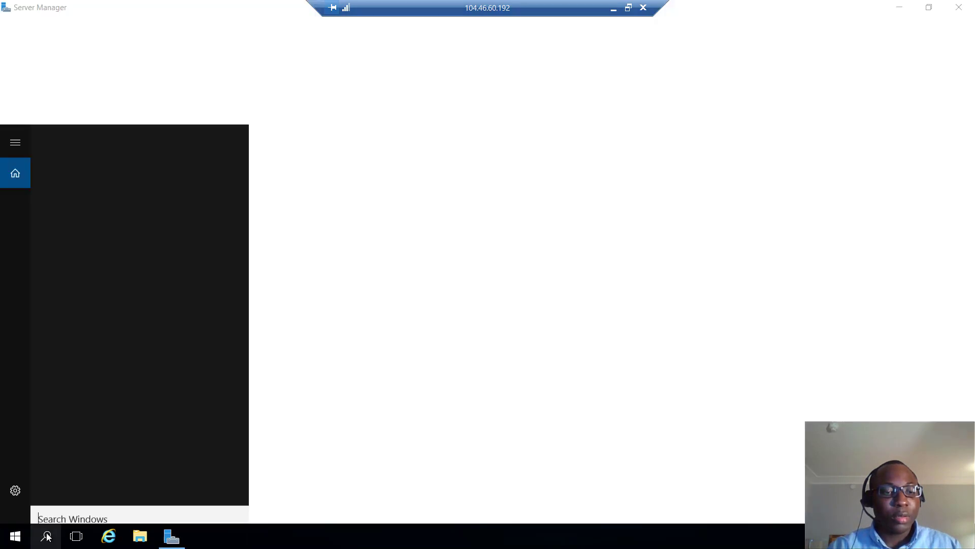
{"action": "type", "text": "c"}
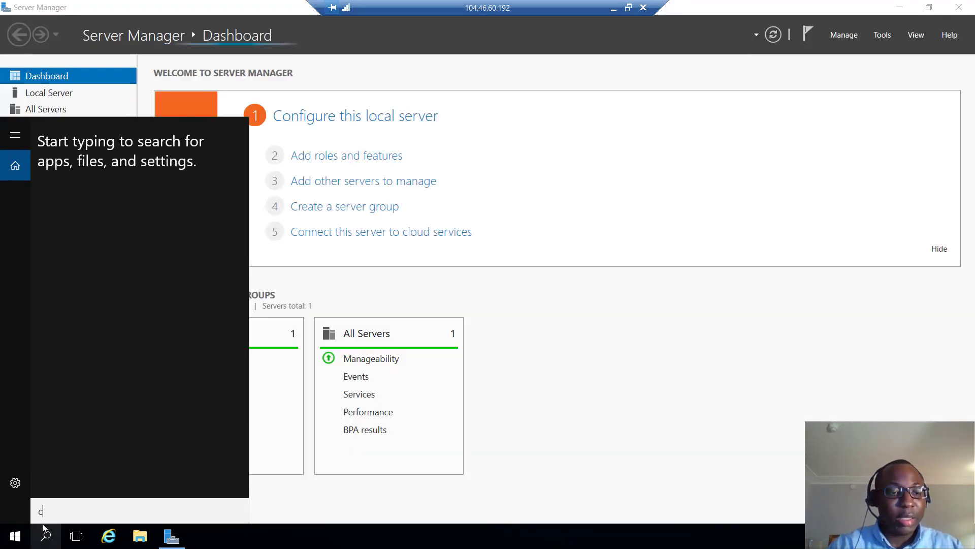
{"action": "type", "text": "md"}
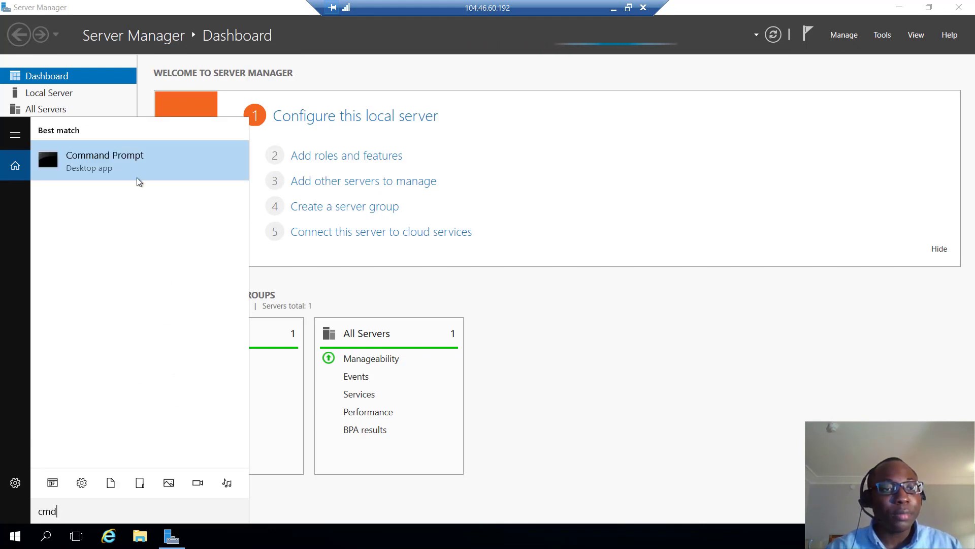
{"action": "left_click", "coordinate": [137, 173]}
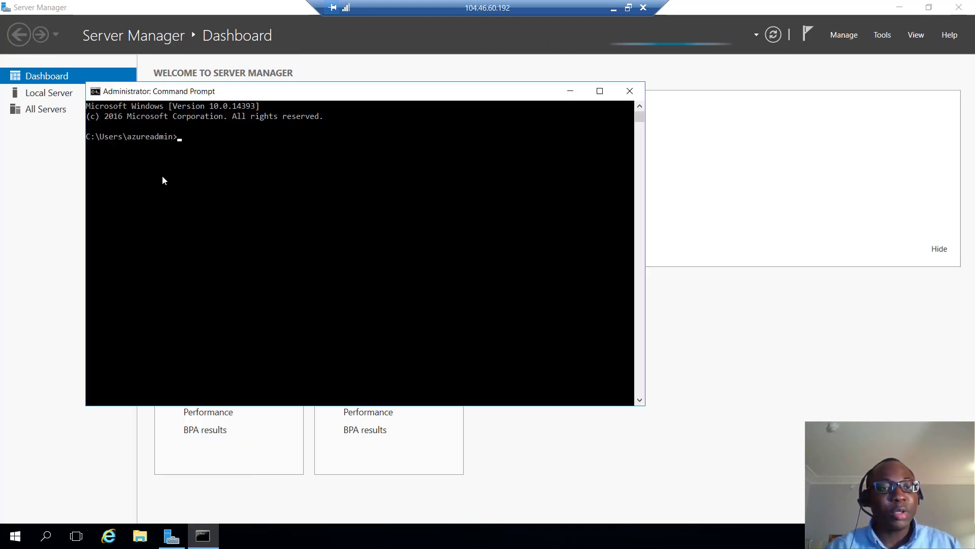
{"action": "type", "text": "ipco"}
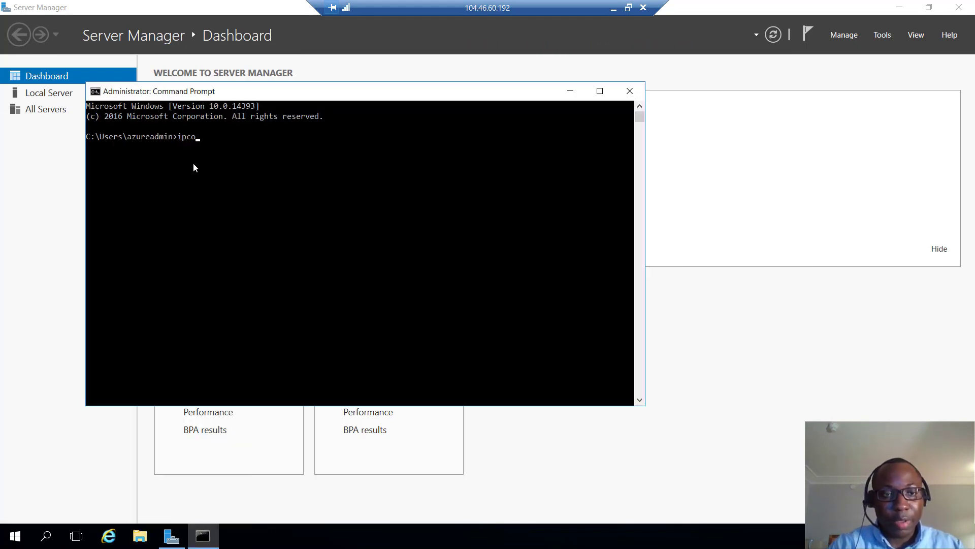
{"action": "type", "text": "nfig "}
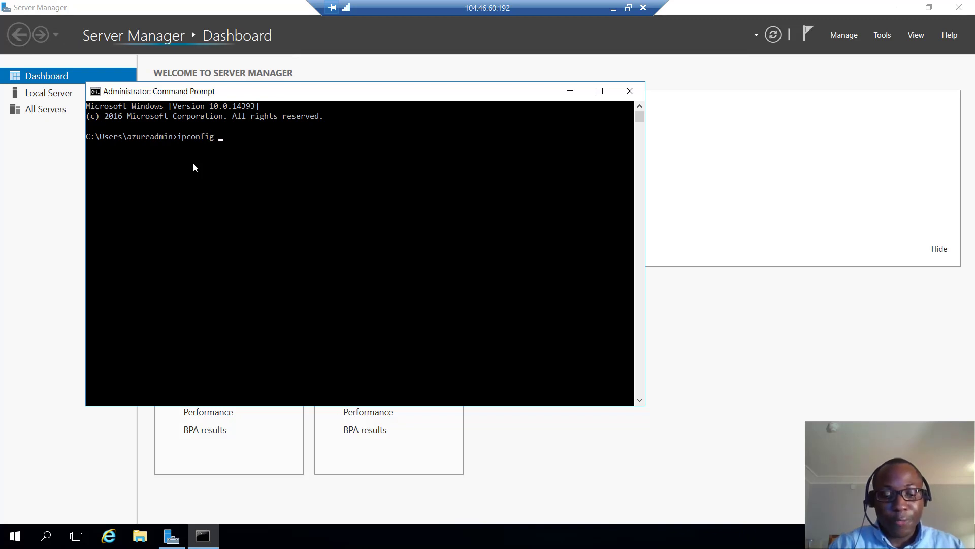
{"action": "type", "text": "/all"}
{"action": "key", "text": "Return"}
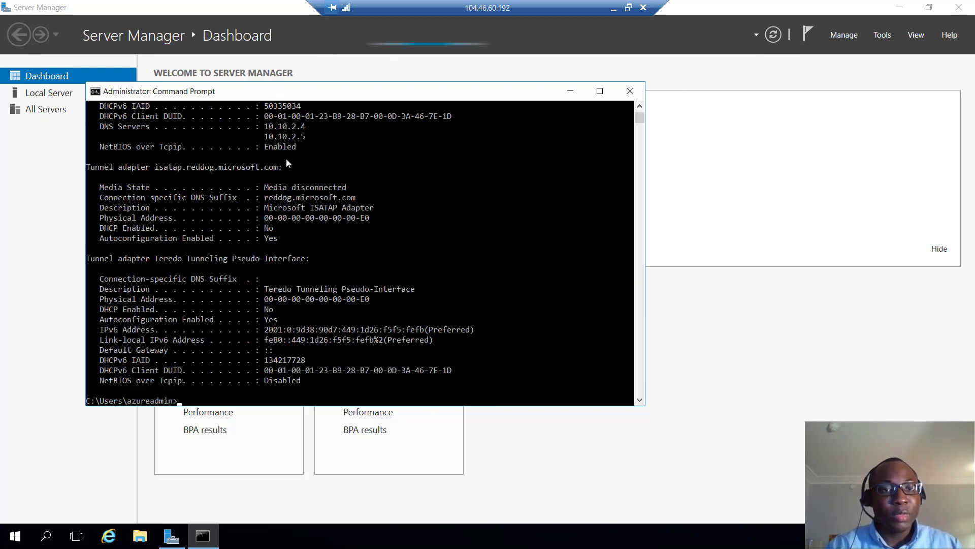
- Confirm nslookup azurehangout.co.uk returns 10.10.2.4 and 10.10.2.5, then open Local Server properties
{"action": "left_click_drag", "start_coordinate": [267, 127], "coordinate": [311, 139]}
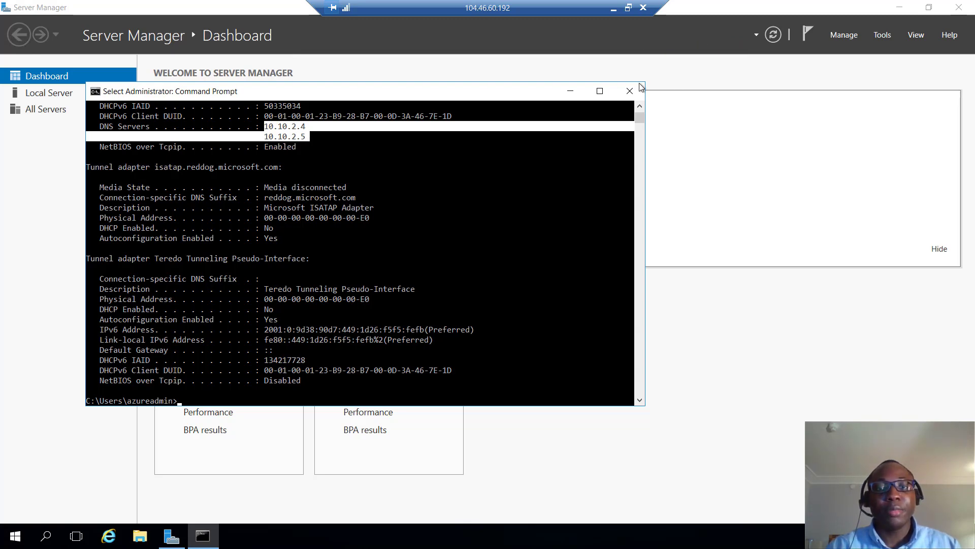
{"action": "scroll", "coordinate": [519, 230], "scroll_direction": "down", "scroll_amount": 2}
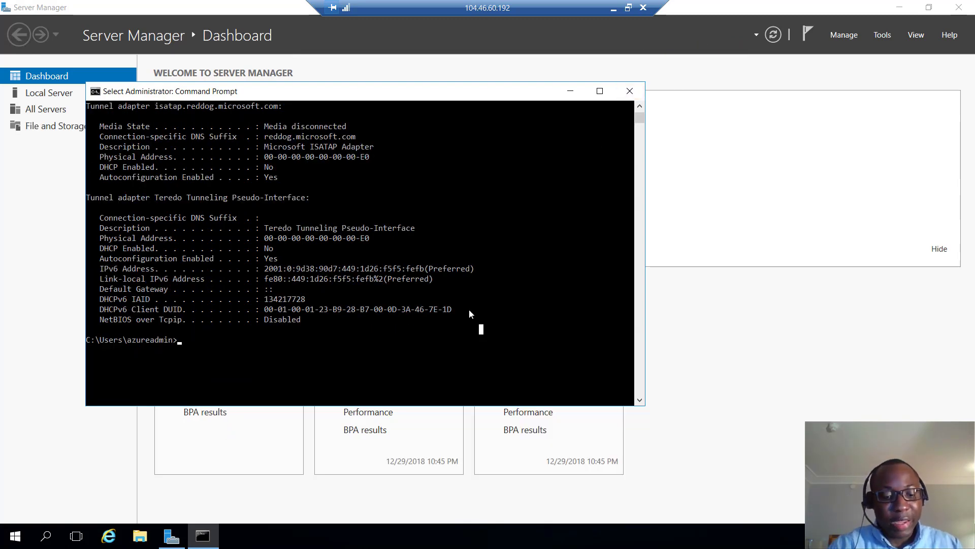
{"action": "type", "text": "nslookup"}
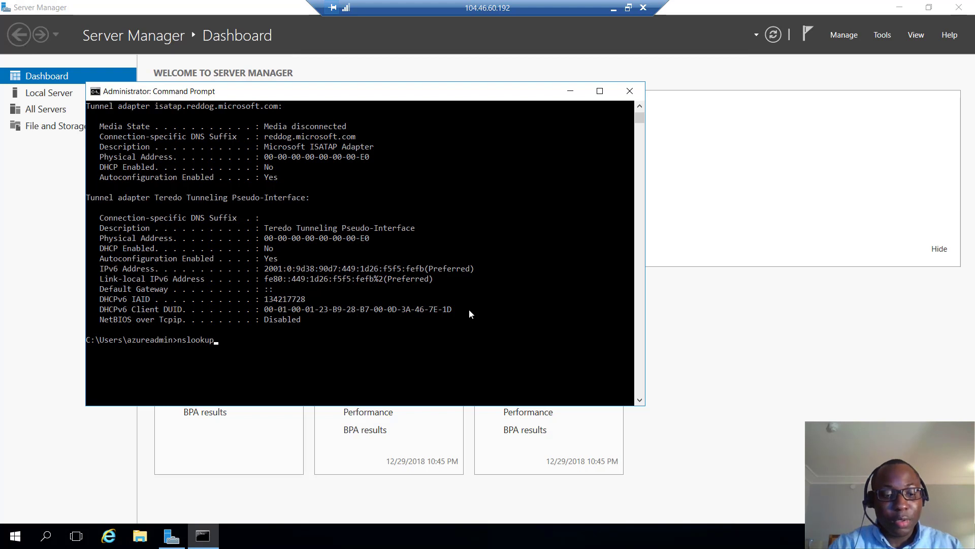
{"action": "type", "text": " azurehang"}
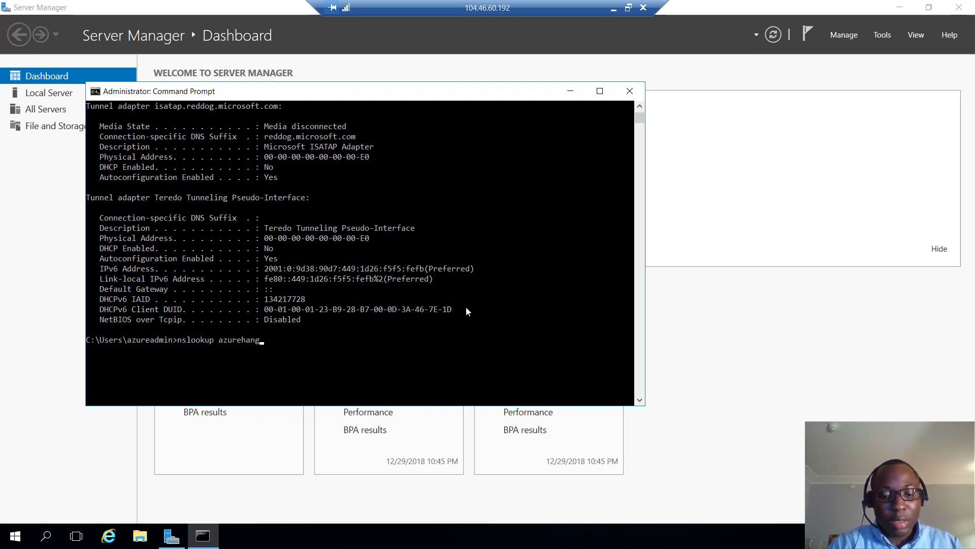
{"action": "type", "text": "out.co.uk"}
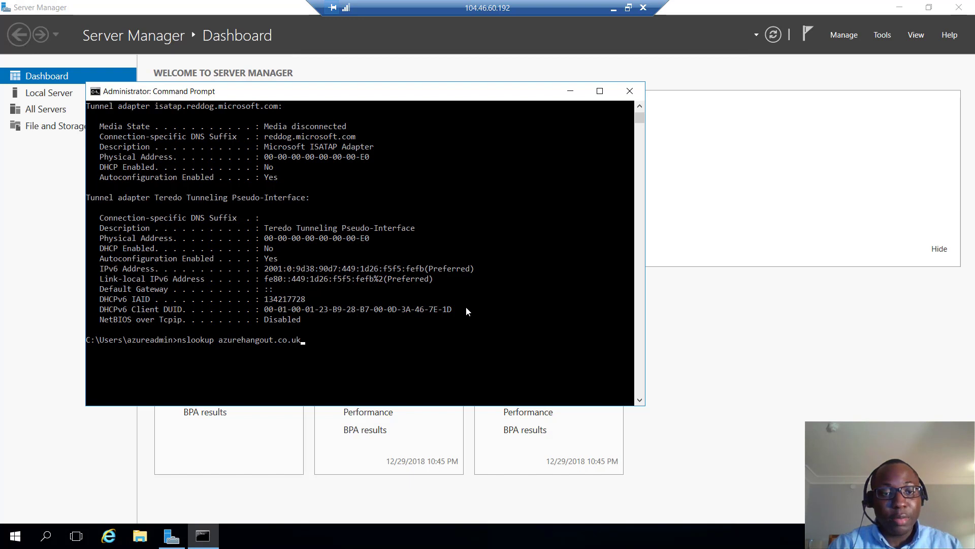
{"action": "key", "text": "Return"}
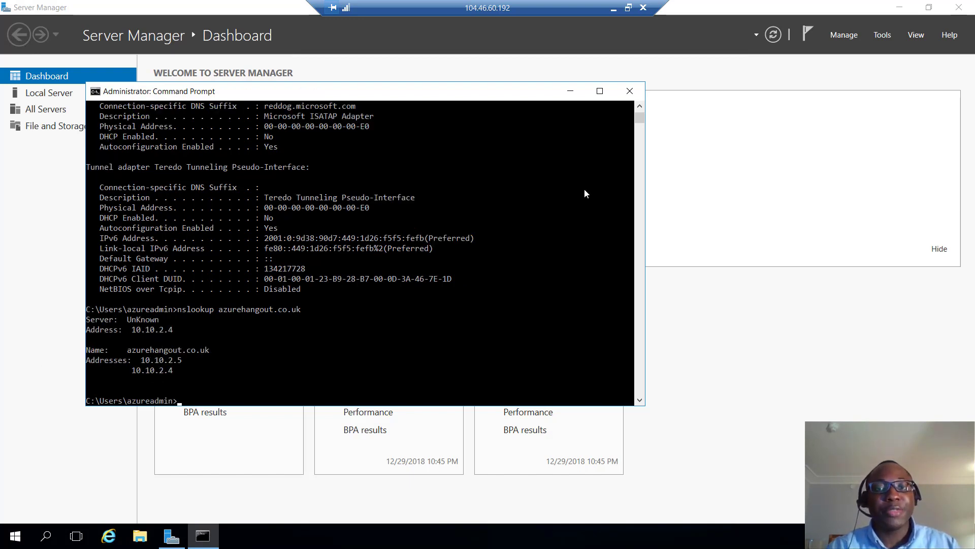
{"action": "left_click", "coordinate": [628, 94]}
{"action": "left_click", "coordinate": [39, 94]}
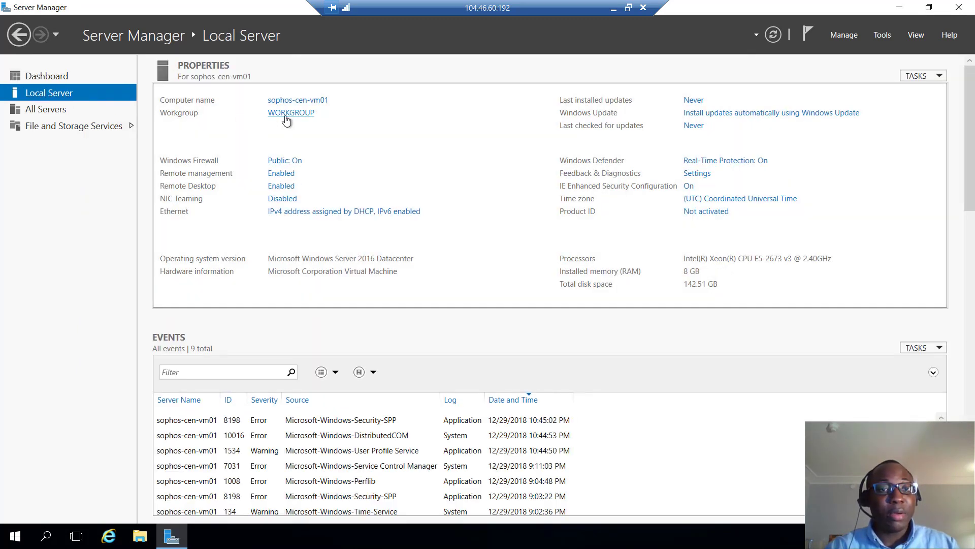
- Change the server's membership from WORKGROUP to the domain azurehangout.co.uk
{"action": "left_click", "coordinate": [290, 114]}
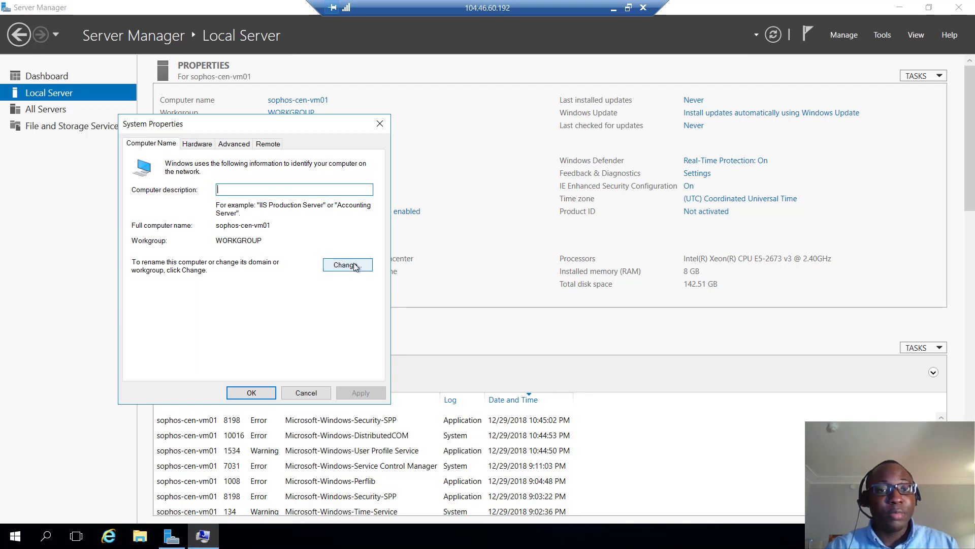
{"action": "left_click", "coordinate": [339, 265]}
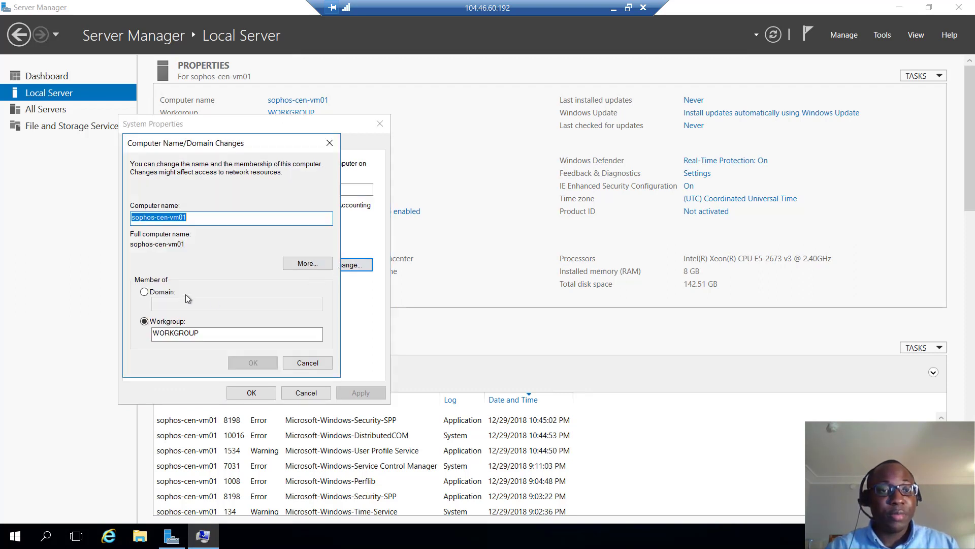
{"action": "left_click", "coordinate": [162, 293]}
{"action": "left_click", "coordinate": [167, 305]}
{"action": "type", "text": "a"}
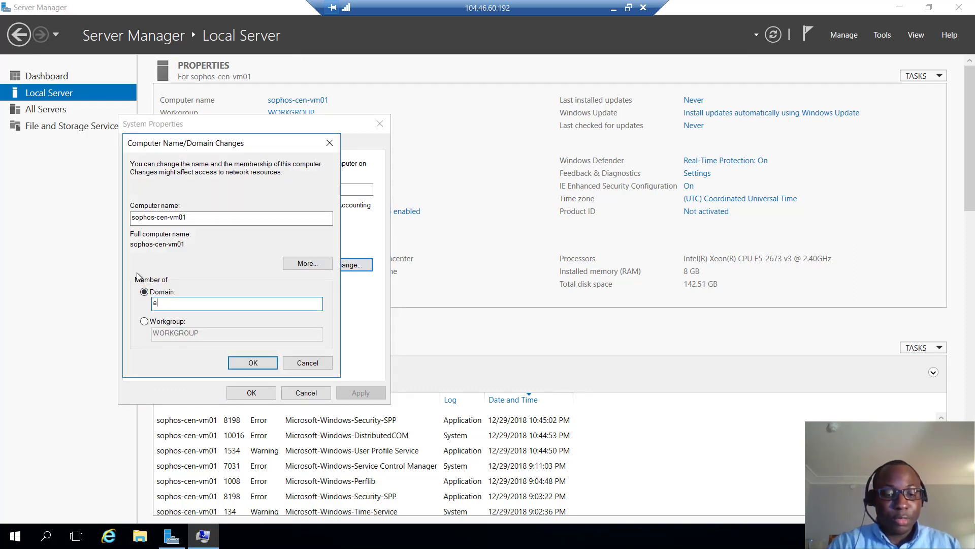
{"action": "type", "text": "zurehangout.co.uk"}
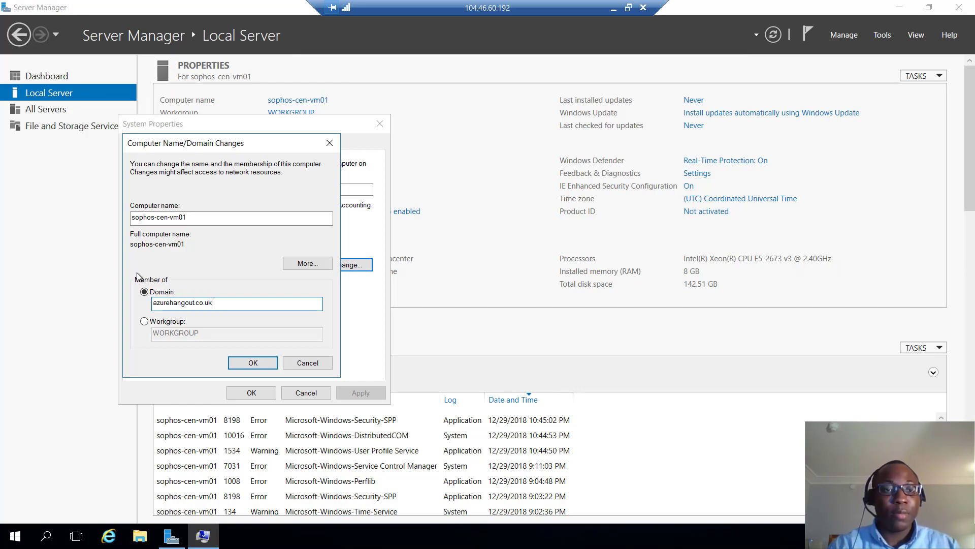
{"action": "left_click", "coordinate": [248, 364]}
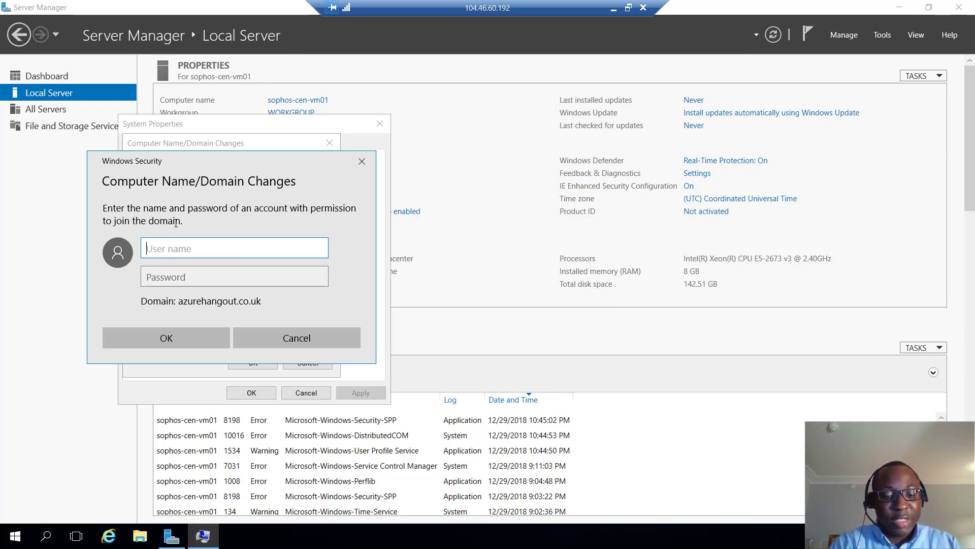
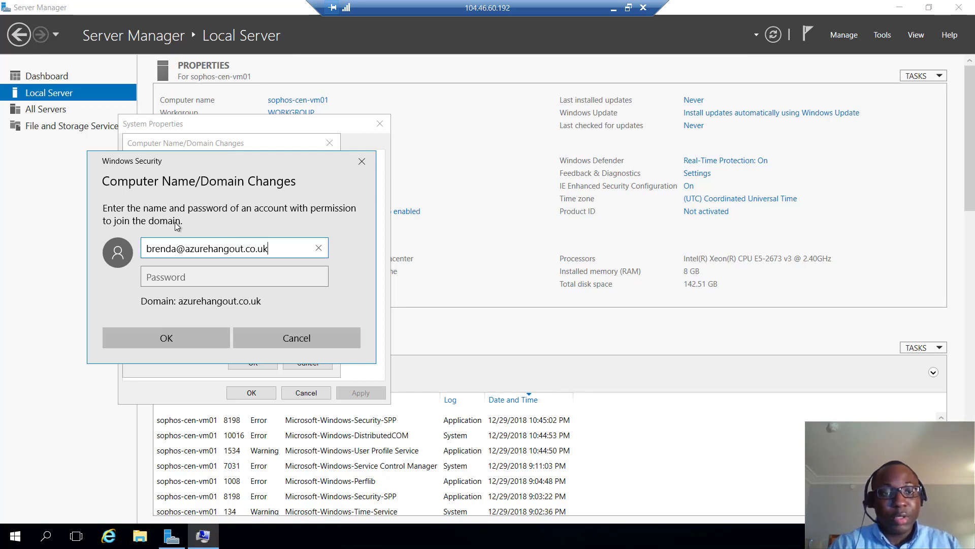
{"action": "key", "text": "Tab"}
{"action": "type", "text": "****"}
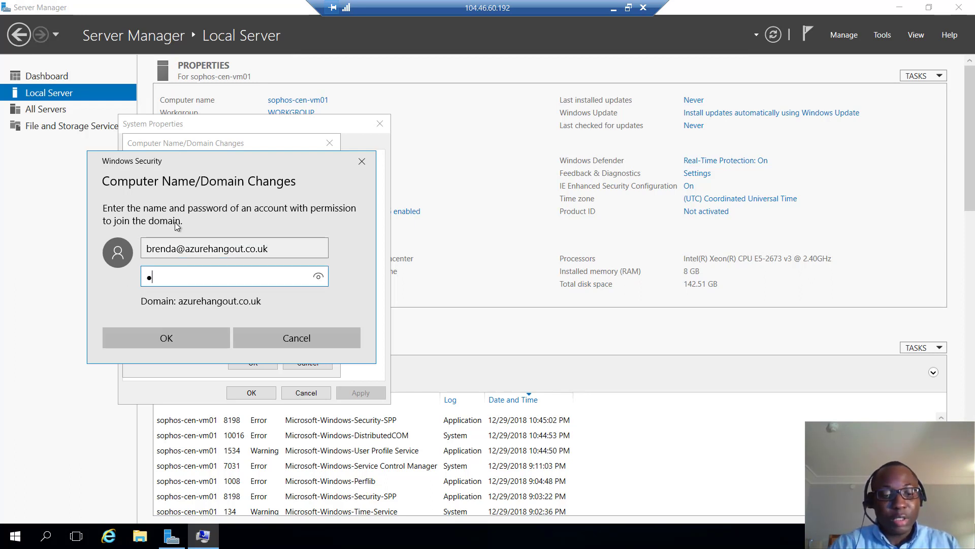
{"action": "type", "text": "**********"}
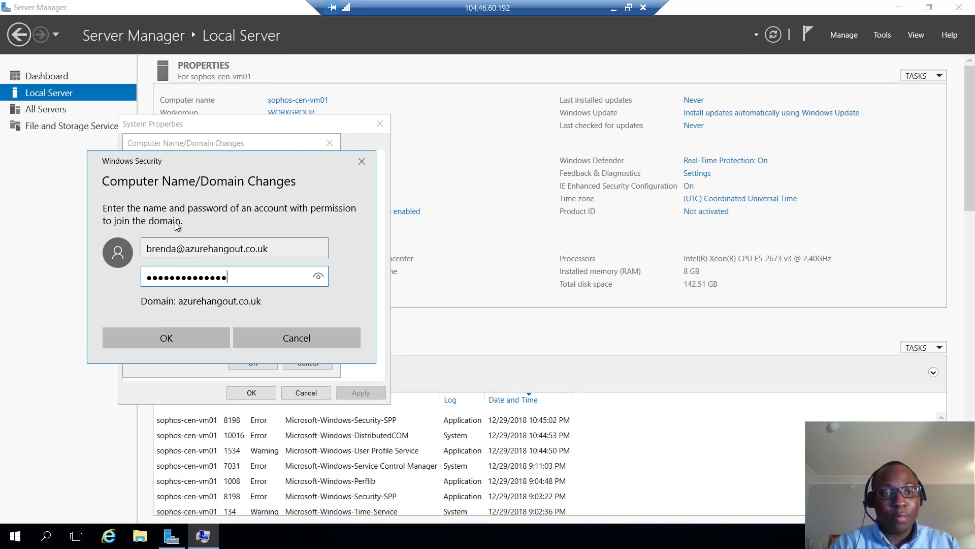
{"action": "left_click", "coordinate": [177, 336]}
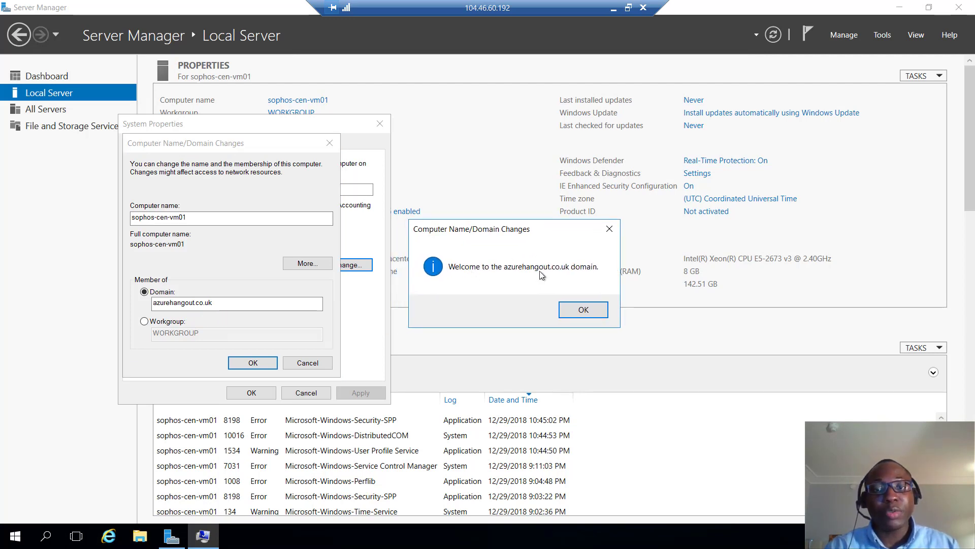
{"action": "left_click", "coordinate": [586, 311]}
{"action": "left_click", "coordinate": [236, 366]}
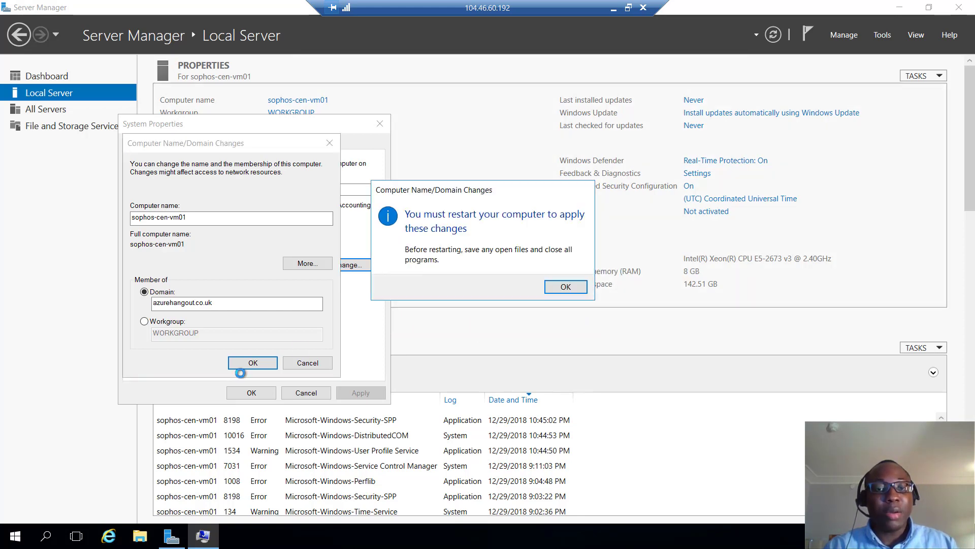
- Restart the server to complete the domain join and return to the Paint setup diagram
{"action": "left_click", "coordinate": [549, 293]}
{"action": "left_click", "coordinate": [252, 394]}
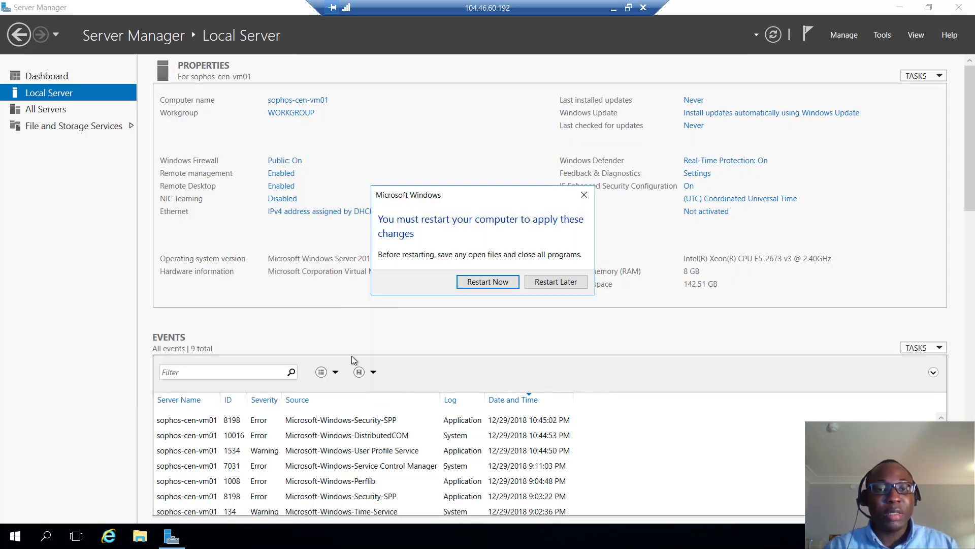
{"action": "left_click", "coordinate": [491, 282]}
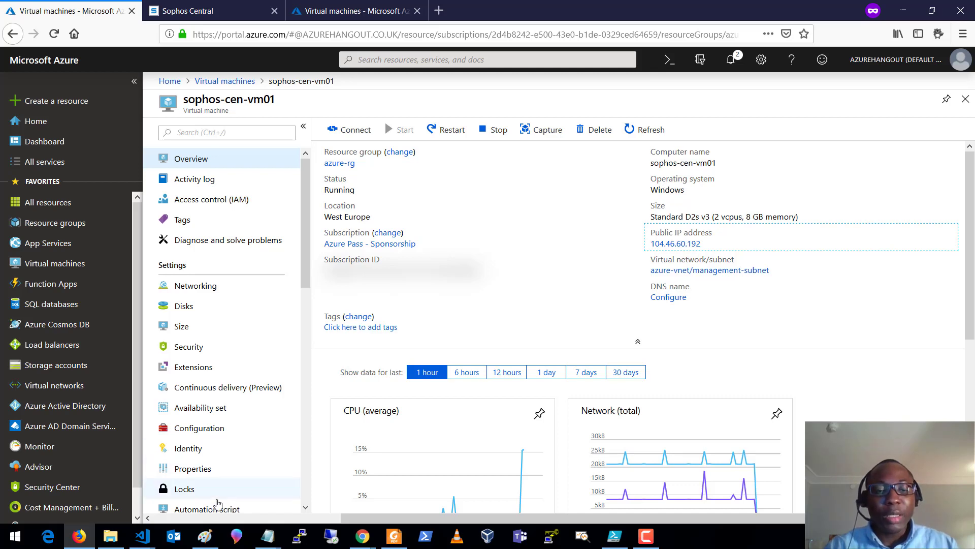
{"action": "left_click", "coordinate": [205, 539]}
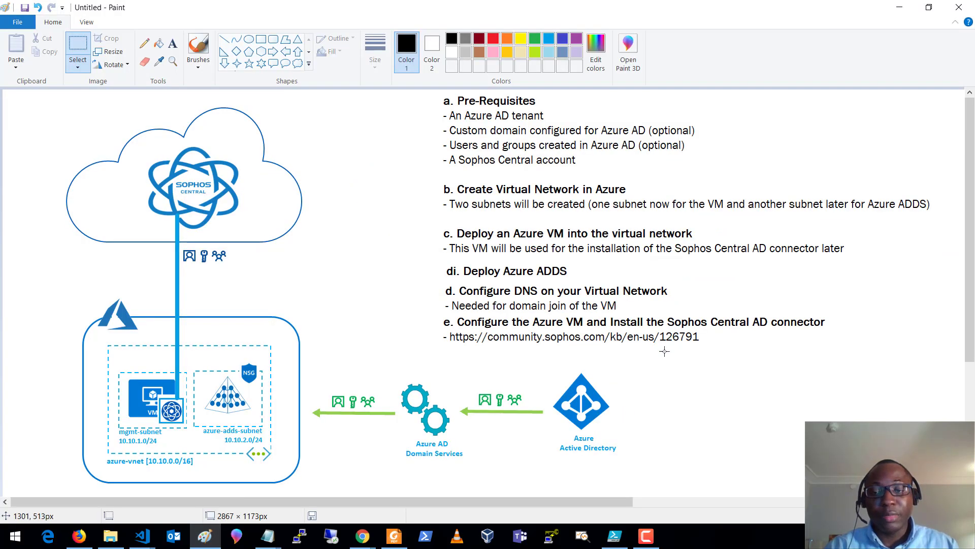
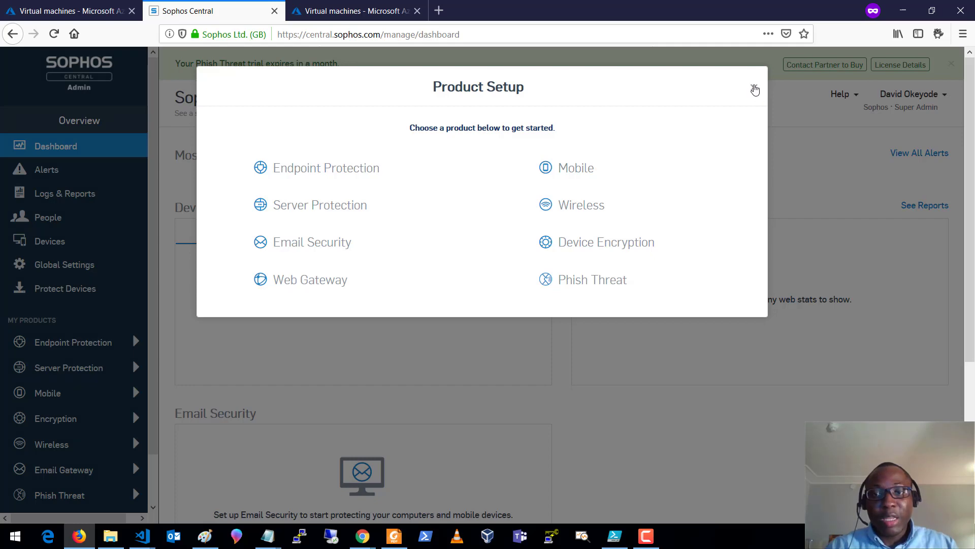
- Dismiss the Product Setup prompt and Phish Threat notice, then open the People user list
{"action": "left_click", "coordinate": [754, 89]}
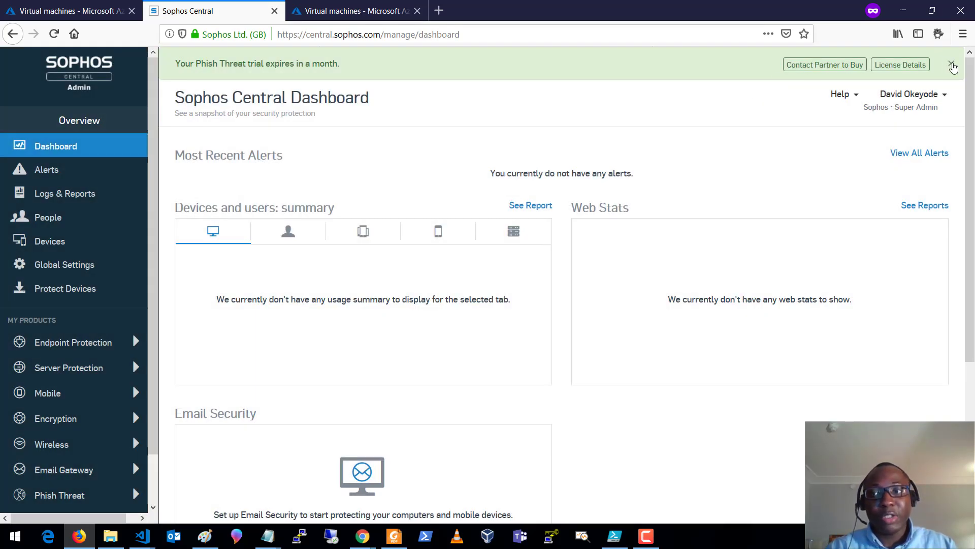
{"action": "left_click", "coordinate": [951, 63]}
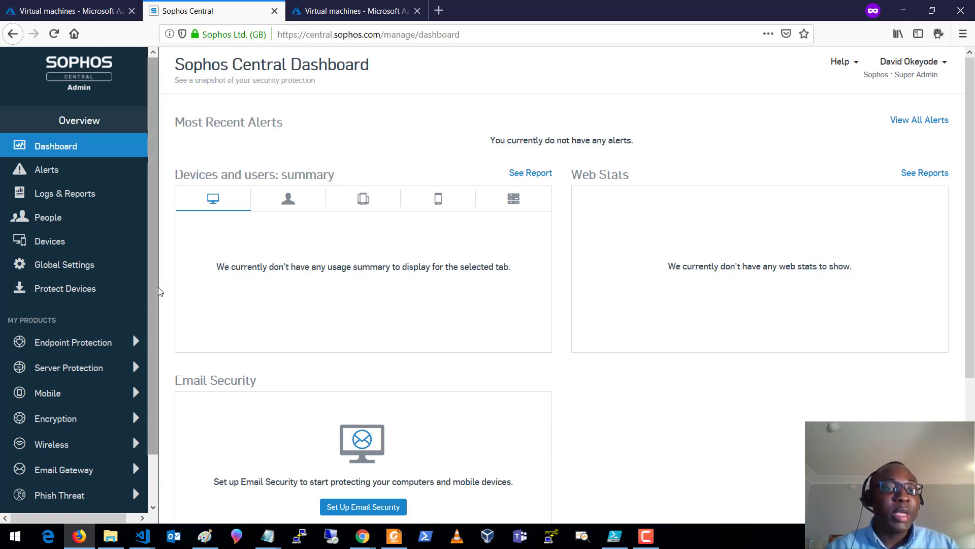
{"action": "scroll", "coordinate": [107, 271], "scroll_direction": "down", "scroll_amount": 2}
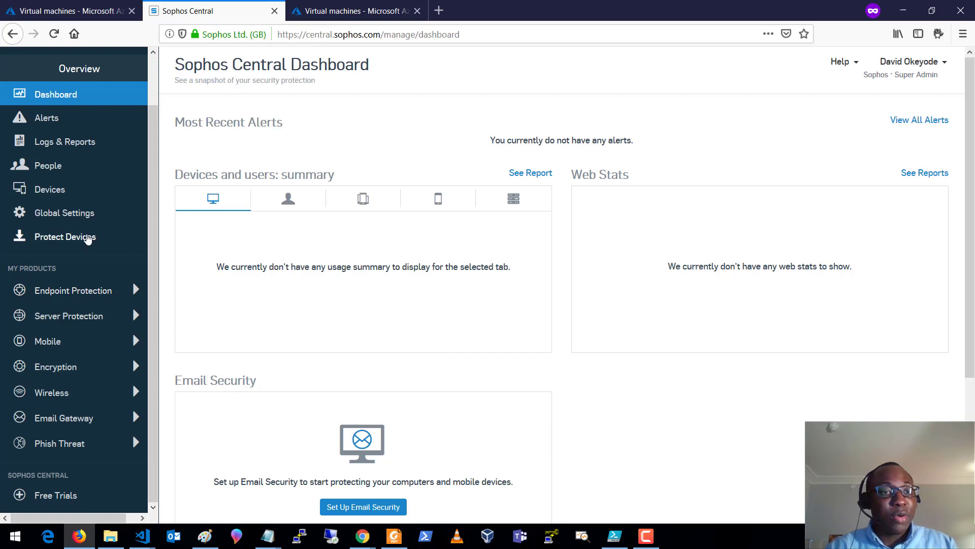
{"action": "left_click", "coordinate": [63, 166]}
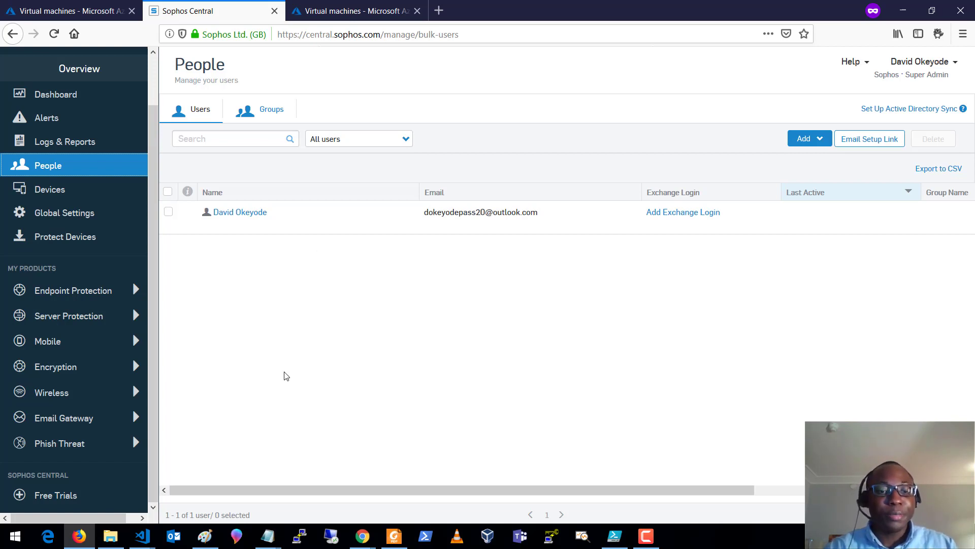
- Connect by Remote Desktop to 104.46.60.192 as the admin, accepting the certificate permanently
{"action": "left_click", "coordinate": [331, 536]}
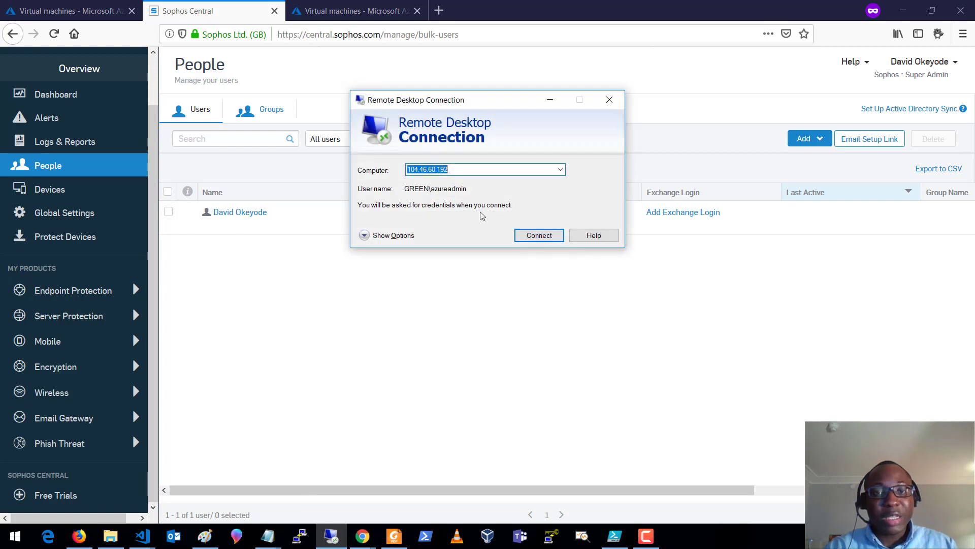
{"action": "left_click", "coordinate": [541, 239]}
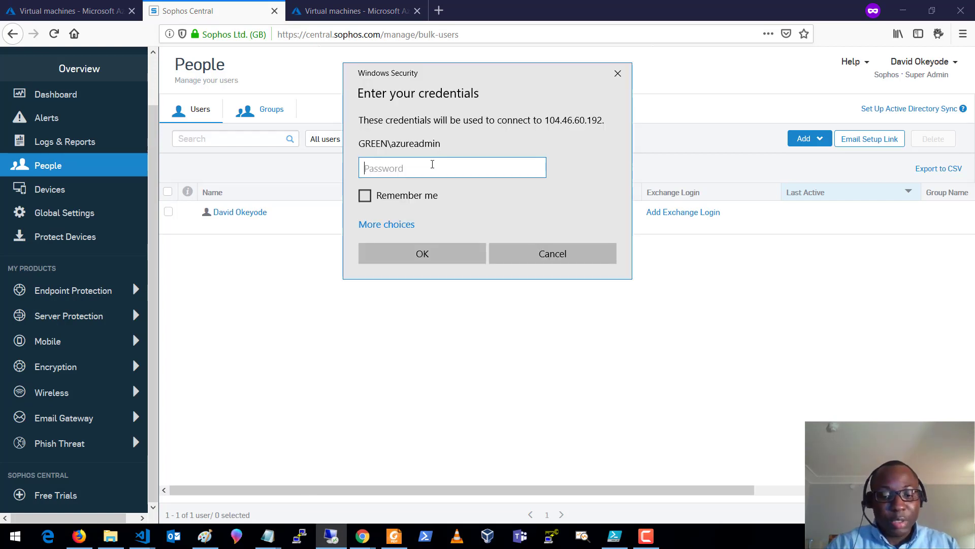
{"action": "type", "text": "************"}
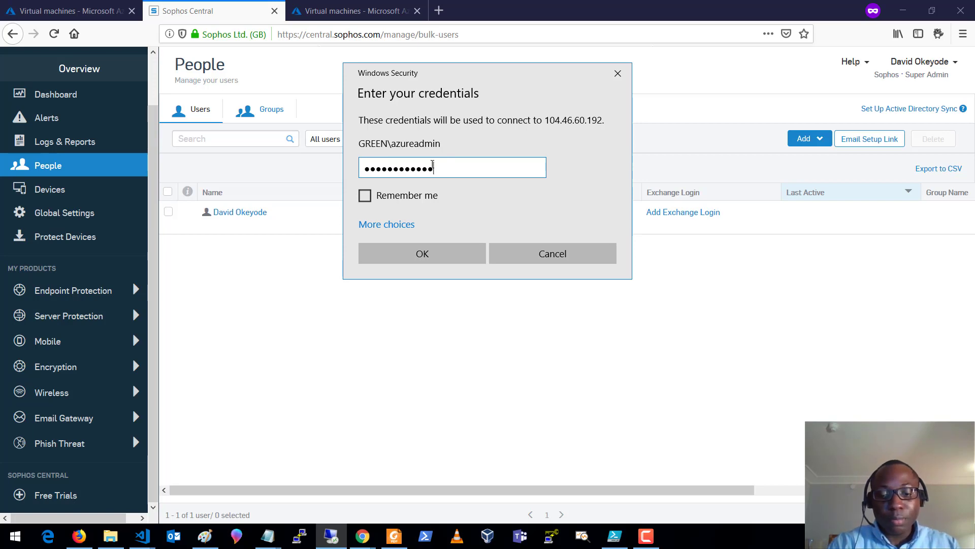
{"action": "key", "text": "Return"}
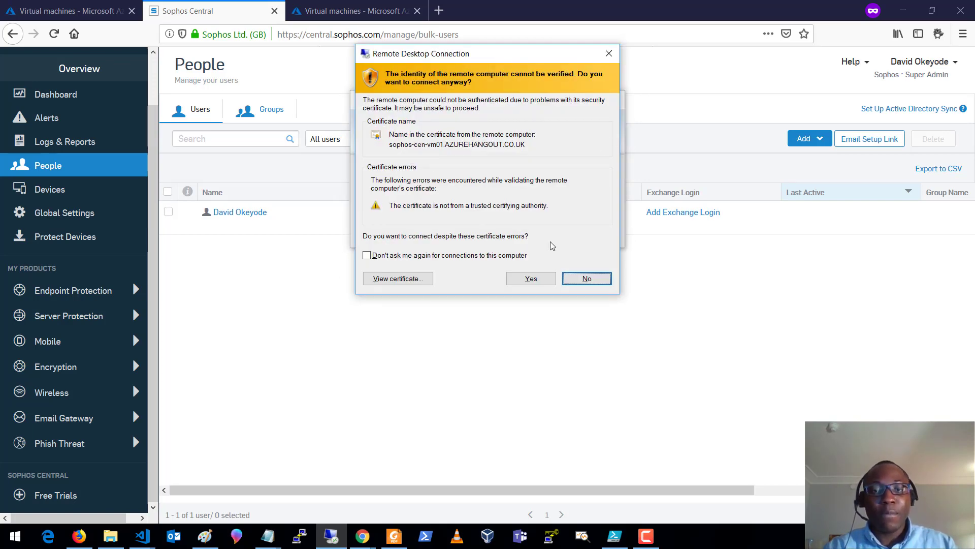
{"action": "left_click", "coordinate": [523, 255]}
{"action": "left_click", "coordinate": [531, 278]}
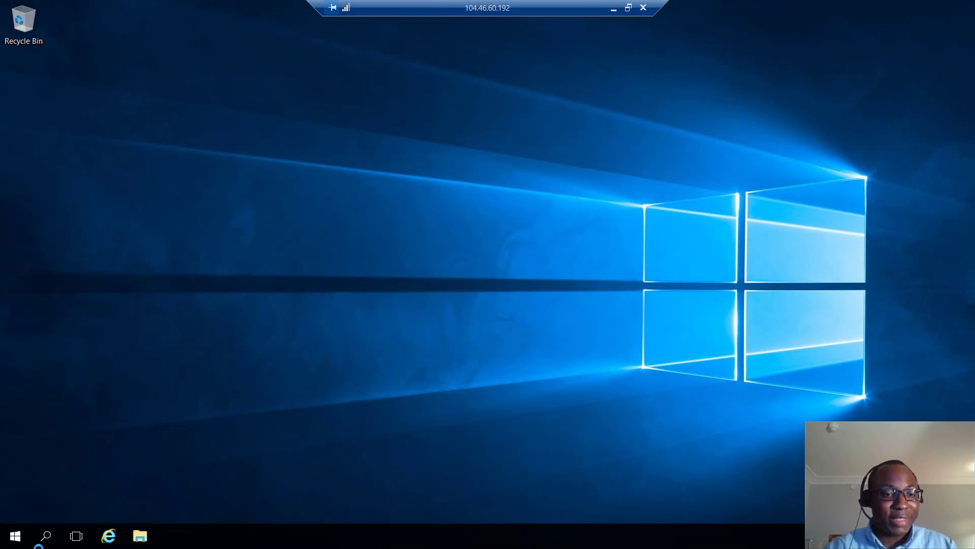
- Sign out of the remote session from the Win+X menu
{"action": "right_click", "coordinate": [13, 538]}
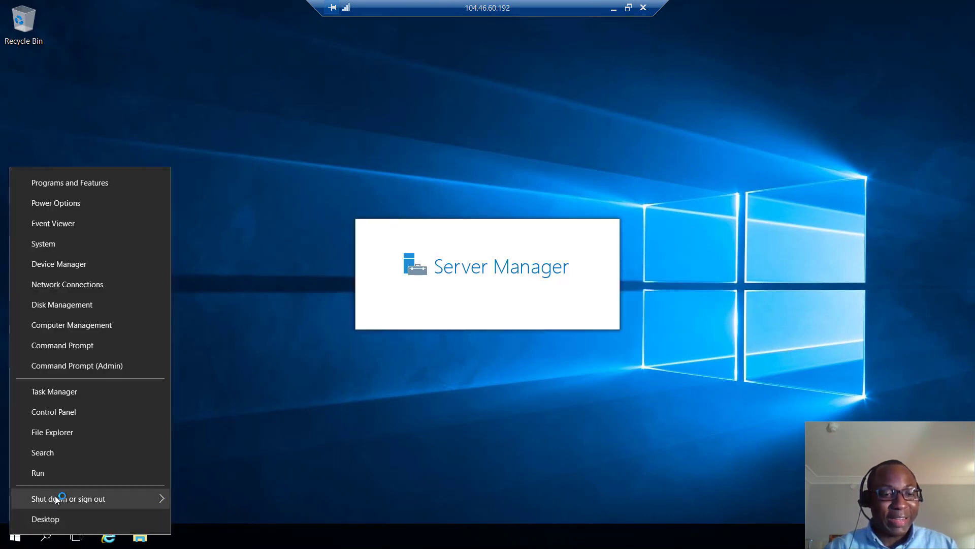
{"action": "mouse_move", "coordinate": [123, 500]}
{"action": "left_click", "coordinate": [218, 454]}
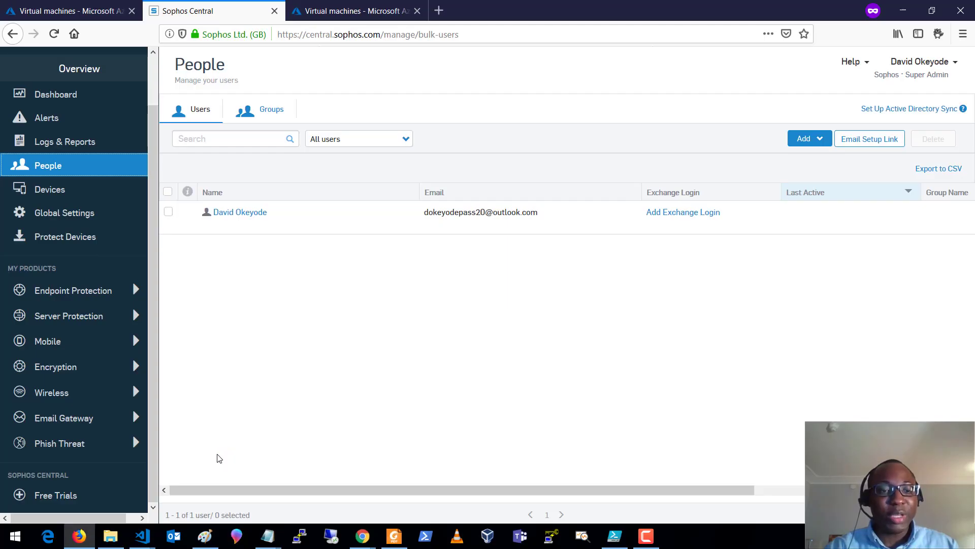
- Try connecting as a domain user, which fails with an account-locked error
{"action": "left_click", "coordinate": [333, 538]}
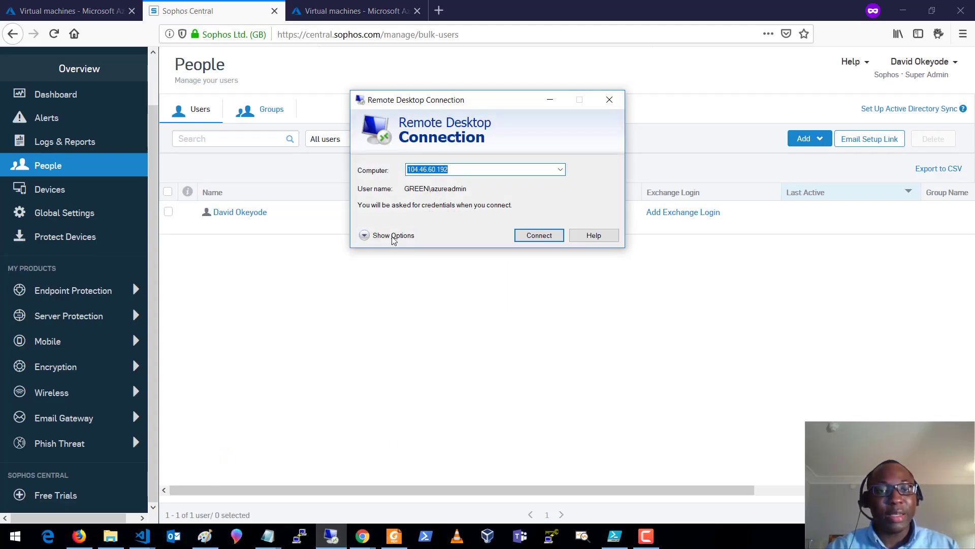
{"action": "left_click", "coordinate": [377, 237]}
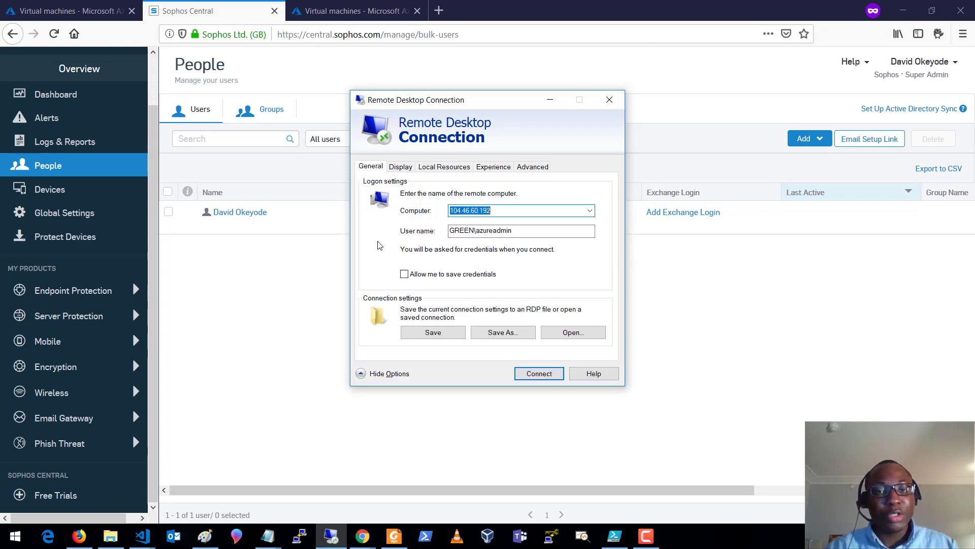
{"action": "left_click_drag", "start_coordinate": [512, 231], "coordinate": [435, 231]}
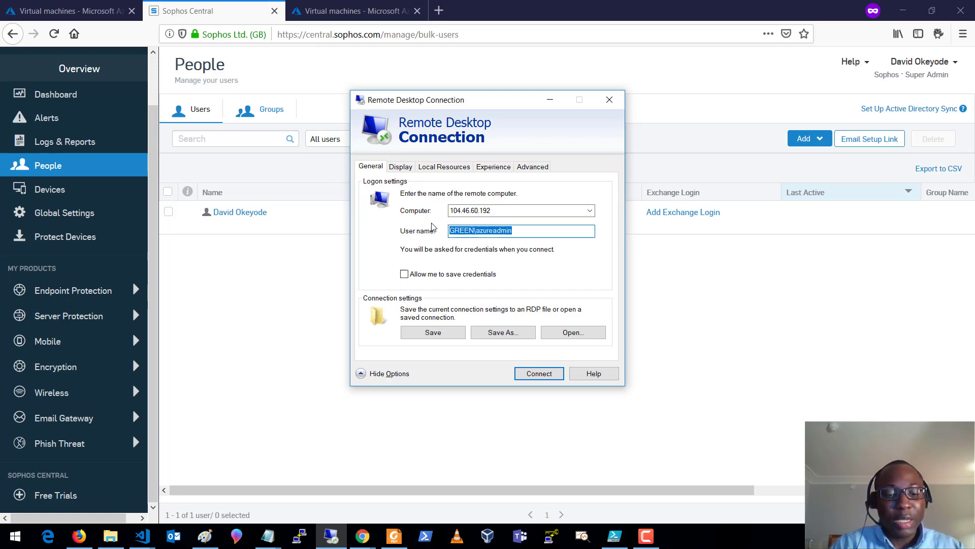
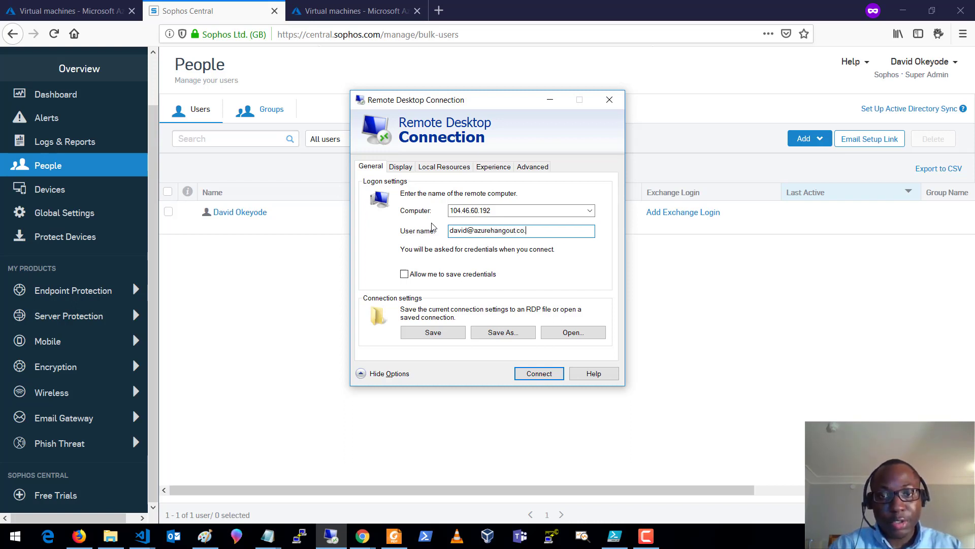
{"action": "left_click", "coordinate": [540, 374]}
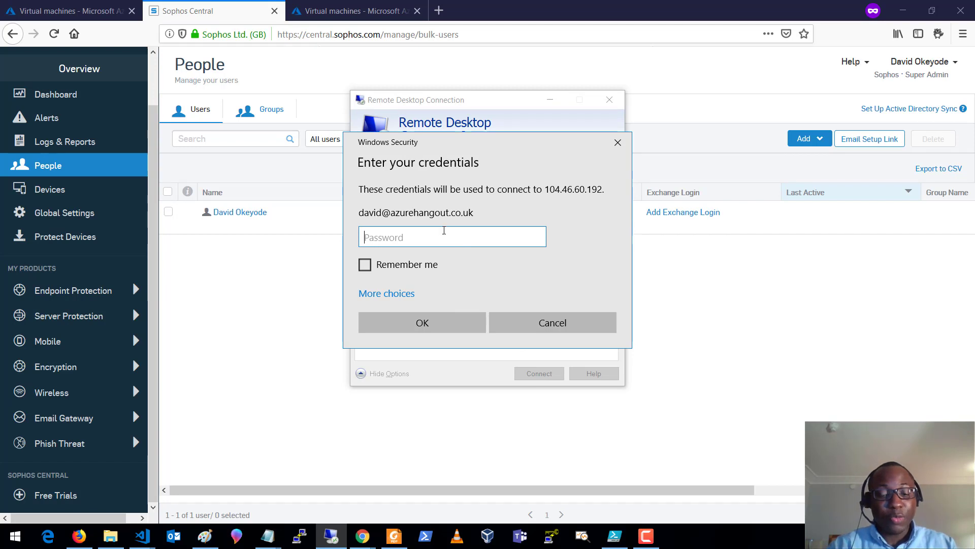
{"action": "type", "text": "•••••"}
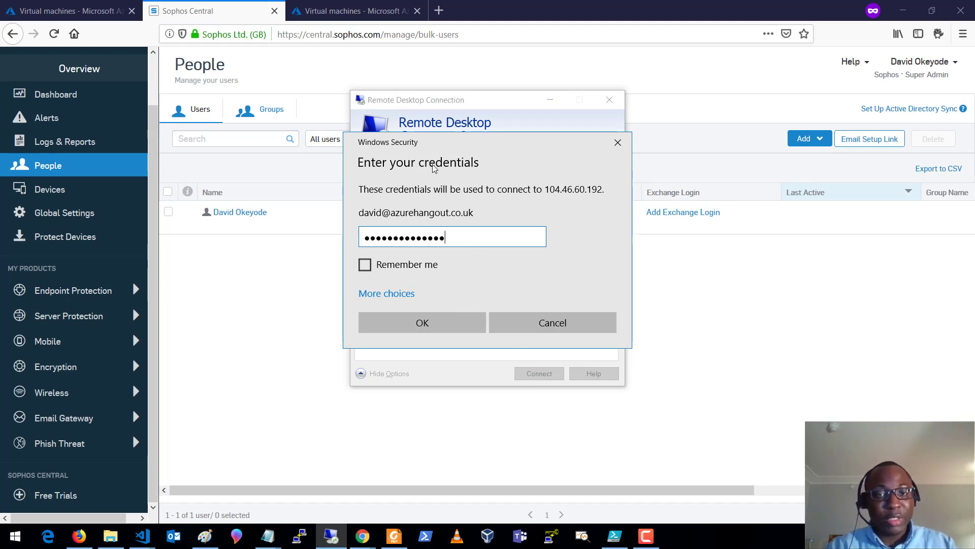
{"action": "type", "text": "•••••••••"}
{"action": "left_click", "coordinate": [454, 331]}
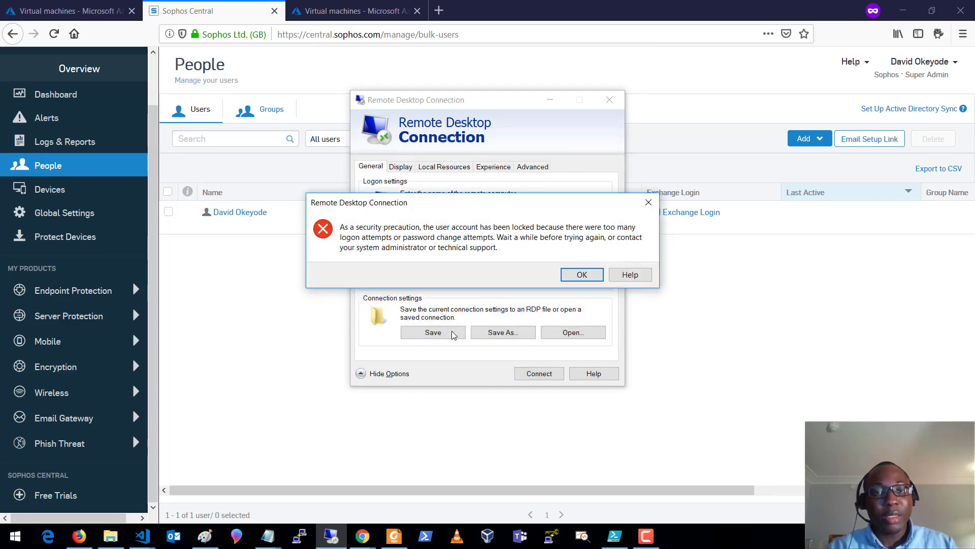
{"action": "left_click", "coordinate": [582, 277]}
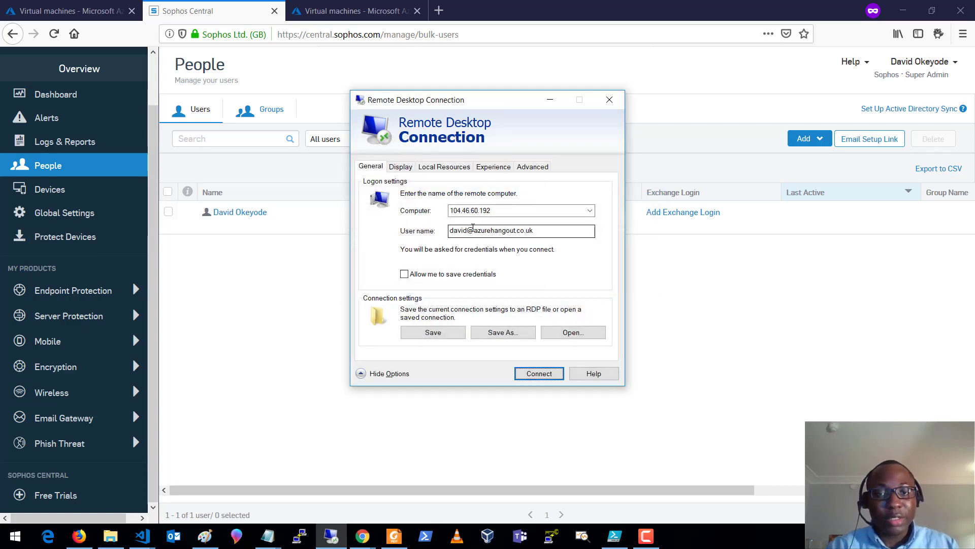
- Retry as a different domain user, which is refused as not authorized
{"action": "double_click", "coordinate": [467, 230]}
{"action": "type", "text": "brenda"}
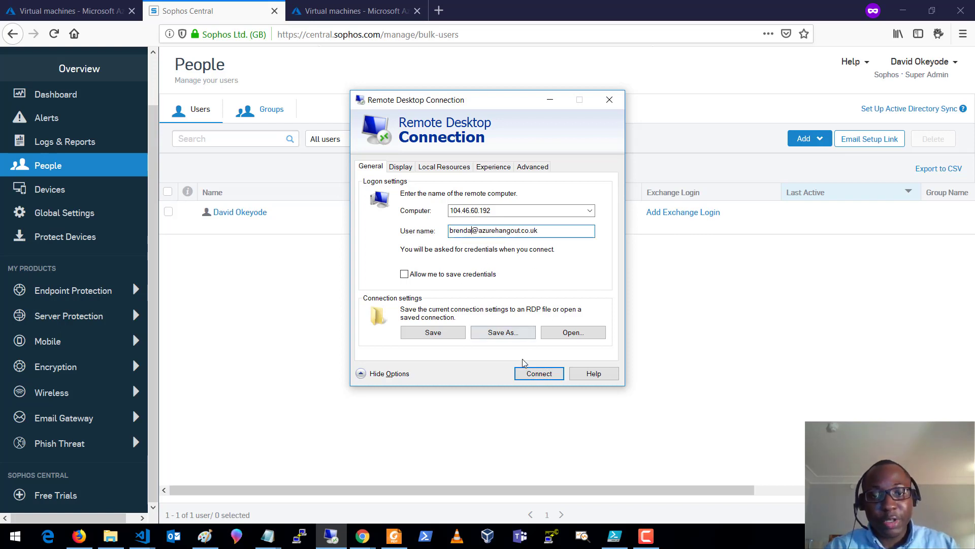
{"action": "left_click", "coordinate": [537, 381]}
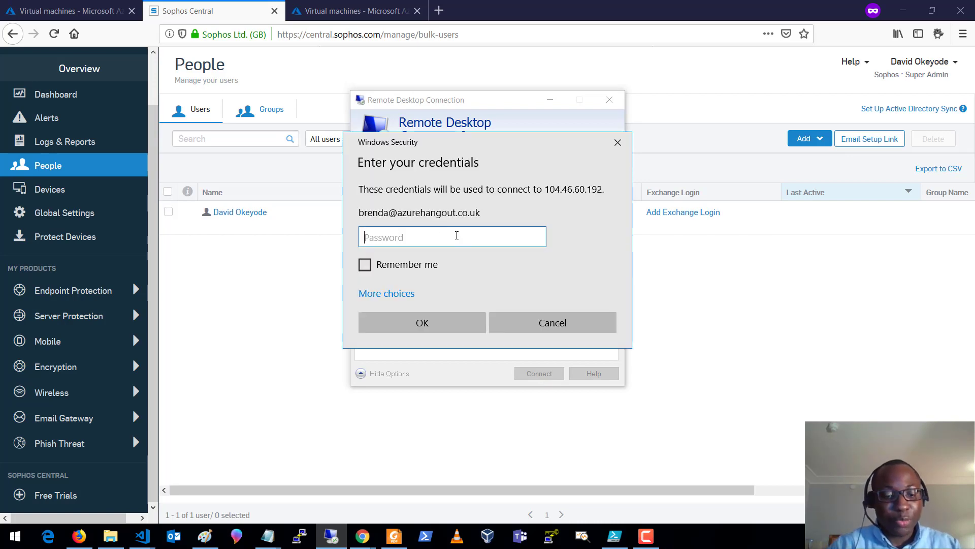
{"action": "type", "text": "••••••••••••••"}
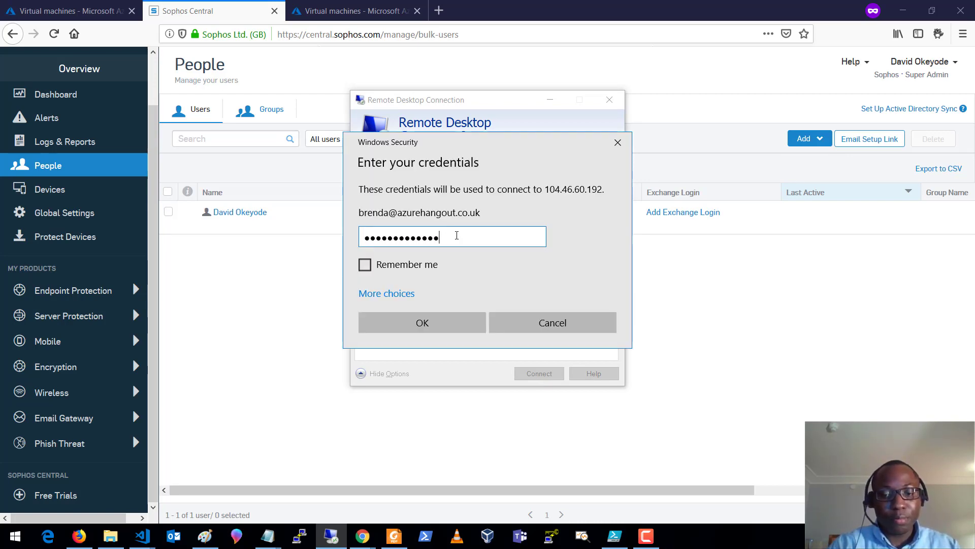
{"action": "key", "text": "Return"}
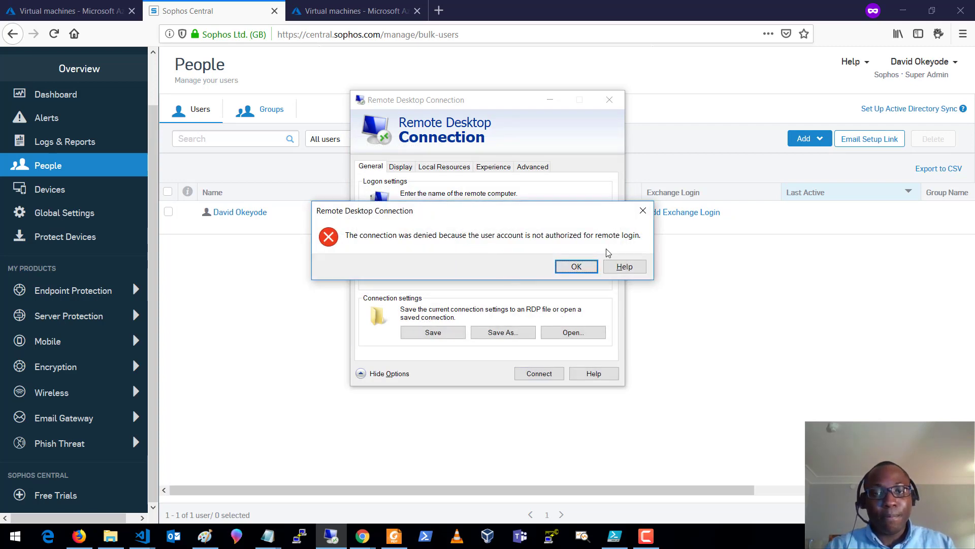
{"action": "left_click", "coordinate": [576, 268]}
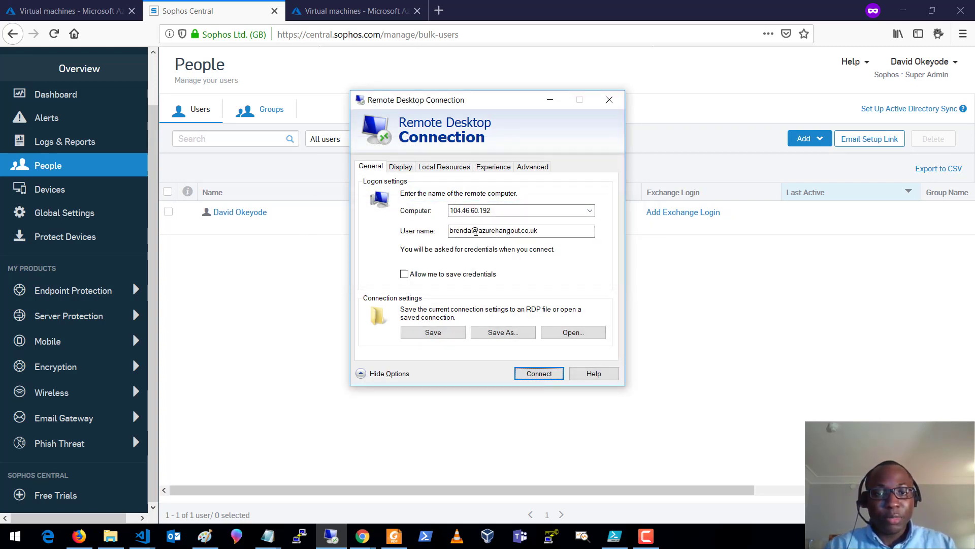
- Retry the first domain user, hit the locked-account error again, and return to Sophos Central
{"action": "double_click", "coordinate": [464, 230]}
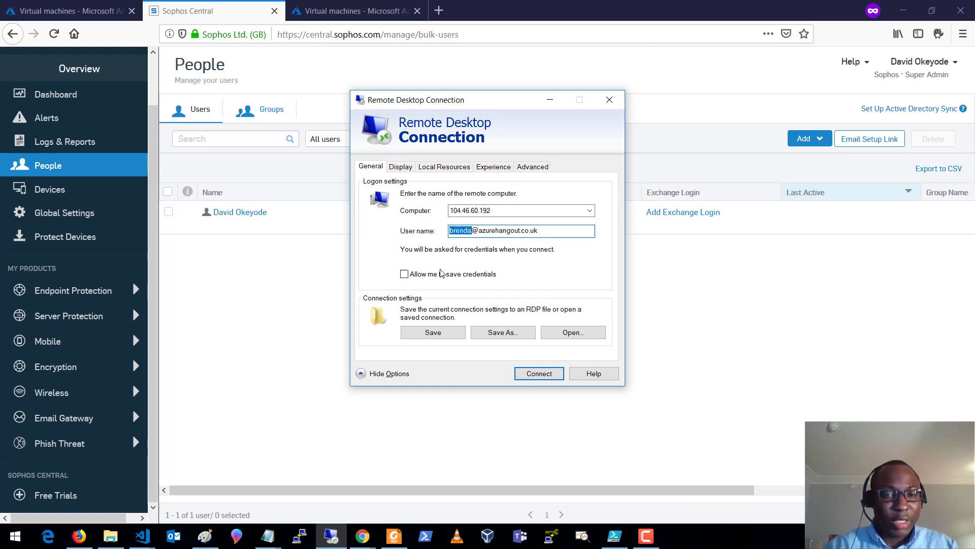
{"action": "type", "text": "david"}
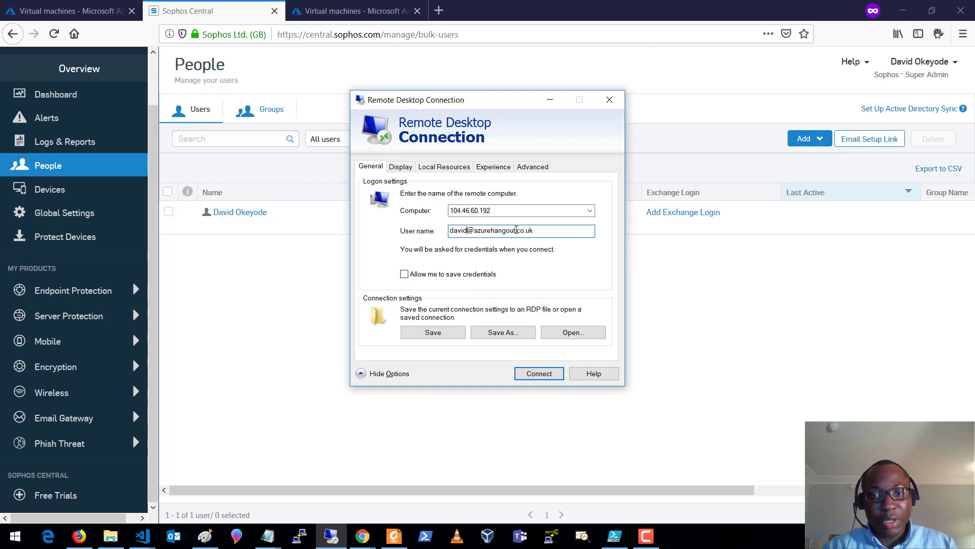
{"action": "left_click", "coordinate": [529, 373]}
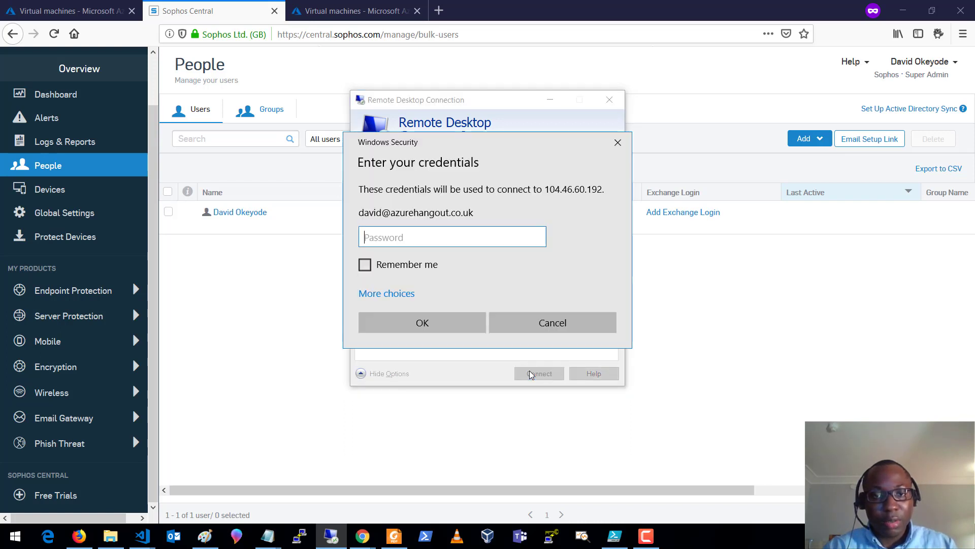
{"action": "type", "text": "••"}
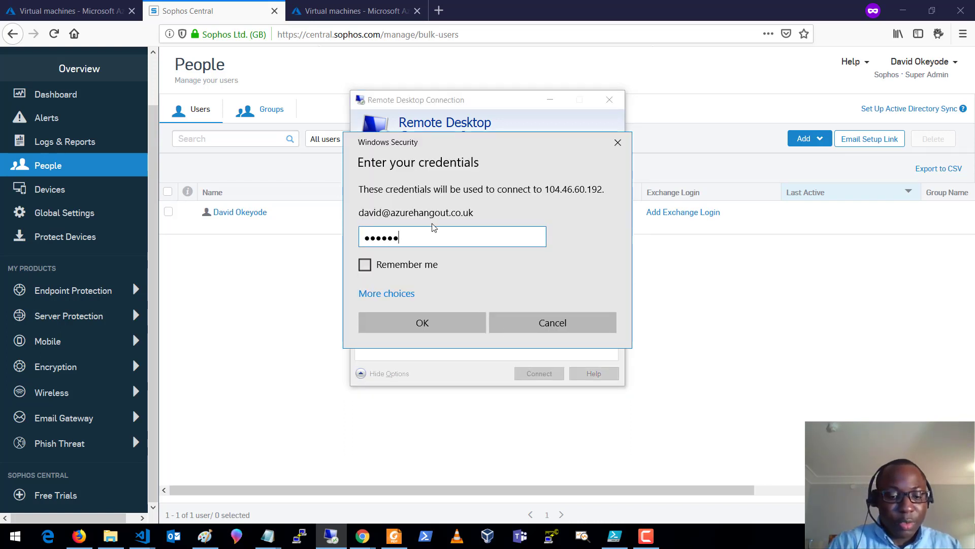
{"action": "type", "text": "•••••••"}
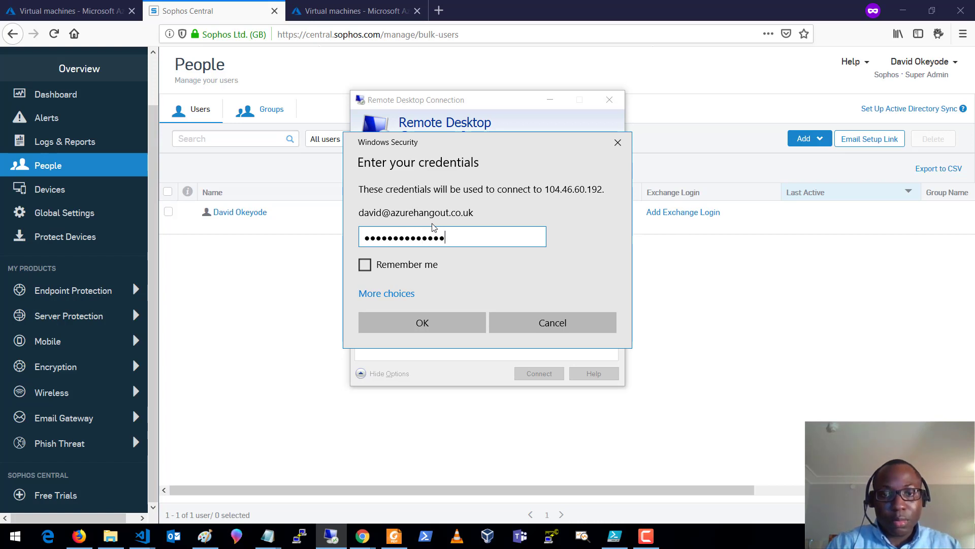
{"action": "type", "text": "•••••"}
{"action": "key", "text": "Return"}
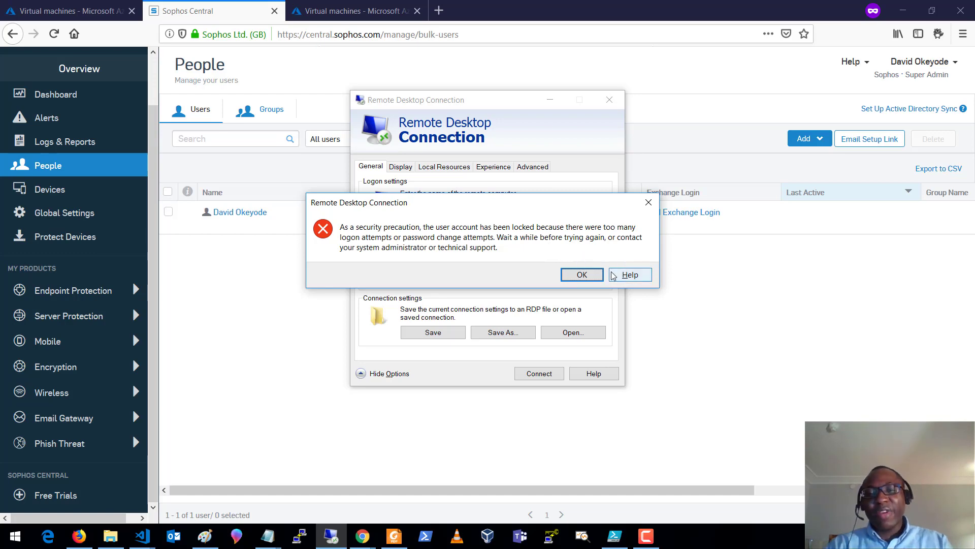
{"action": "left_click", "coordinate": [645, 206]}
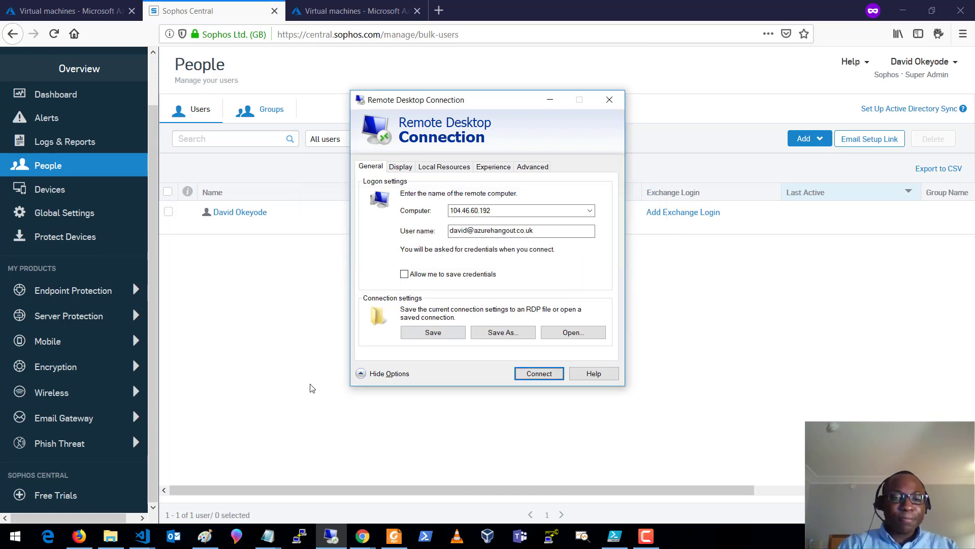
{"action": "left_click", "coordinate": [80, 536]}
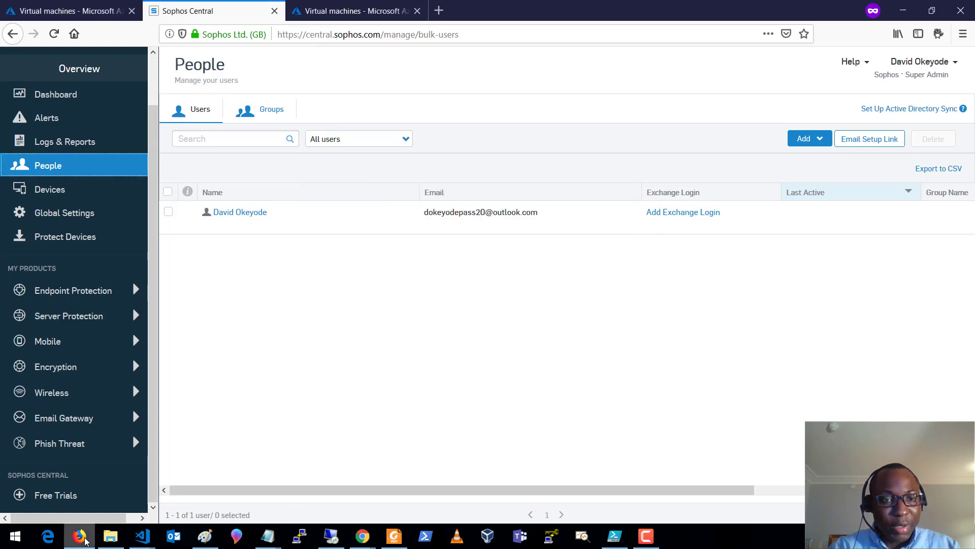
- Open Azure Active Directory's All users list and inspect the locked-out account's profile
{"action": "left_click", "coordinate": [86, 11]}
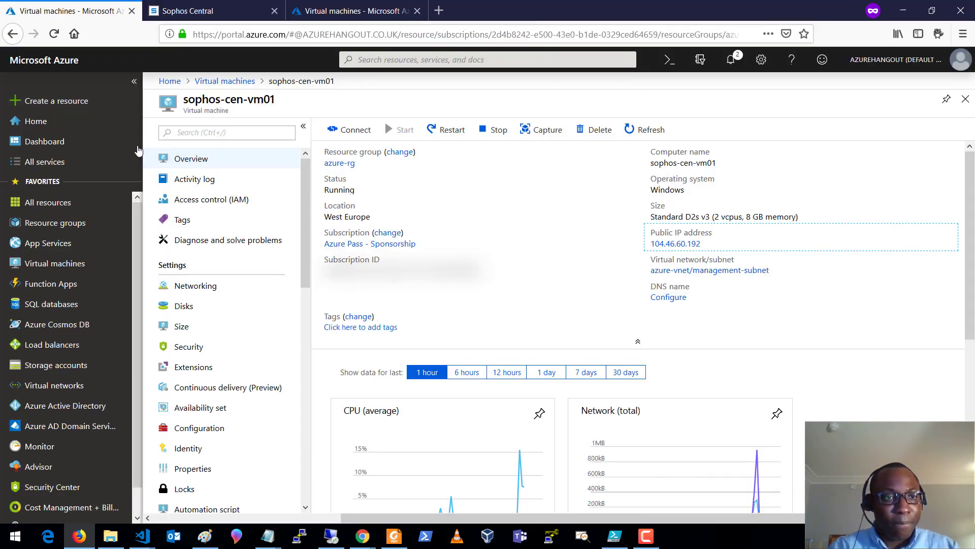
{"action": "left_click", "coordinate": [54, 405]}
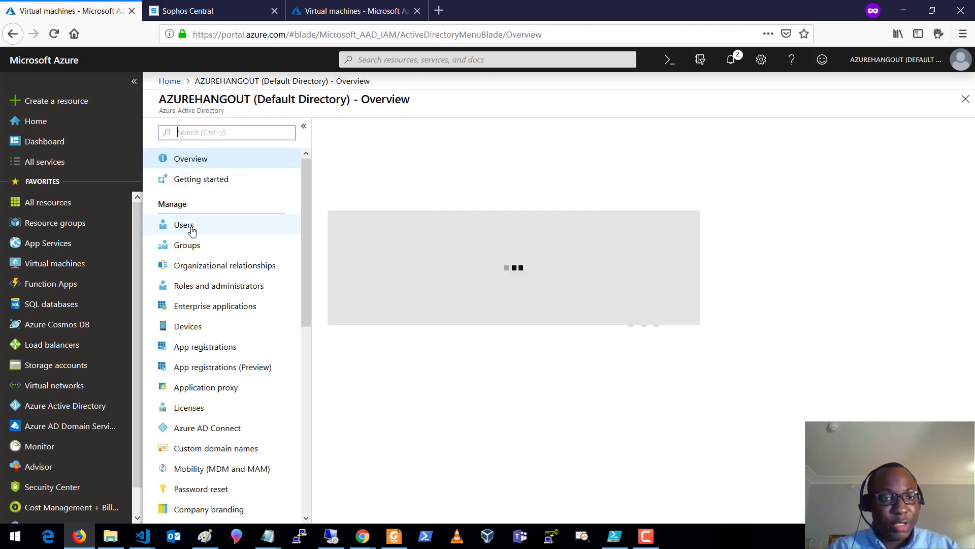
{"action": "left_click", "coordinate": [192, 231]}
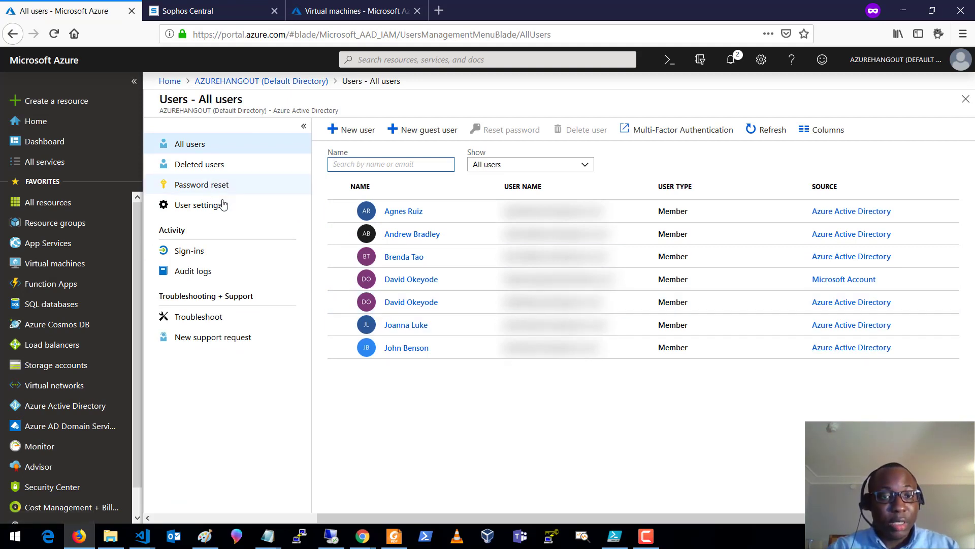
{"action": "left_click", "coordinate": [413, 303]}
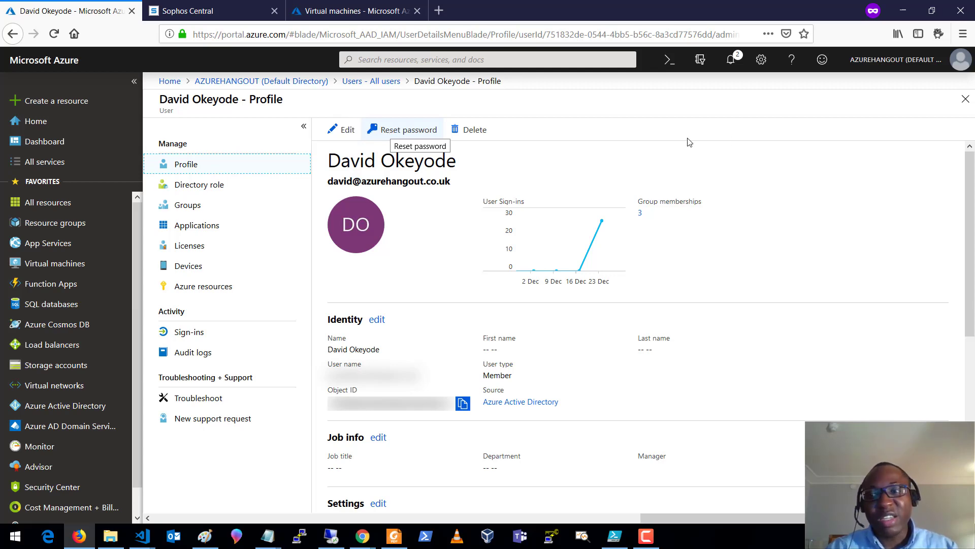
{"action": "left_click", "coordinate": [965, 105]}
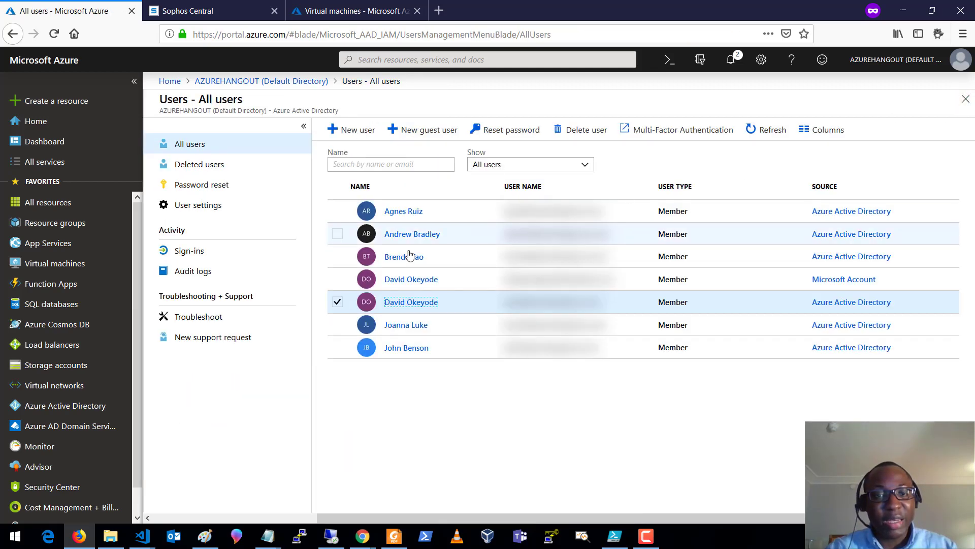
- Add the third listed user to the AAD DC Administrators group and confirm the membership
{"action": "left_click", "coordinate": [404, 261]}
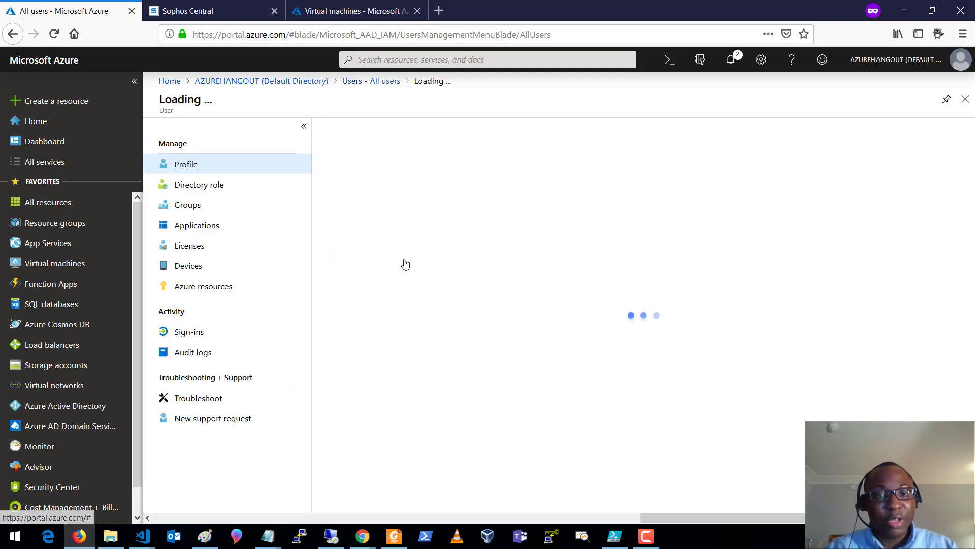
{"action": "left_click", "coordinate": [233, 205]}
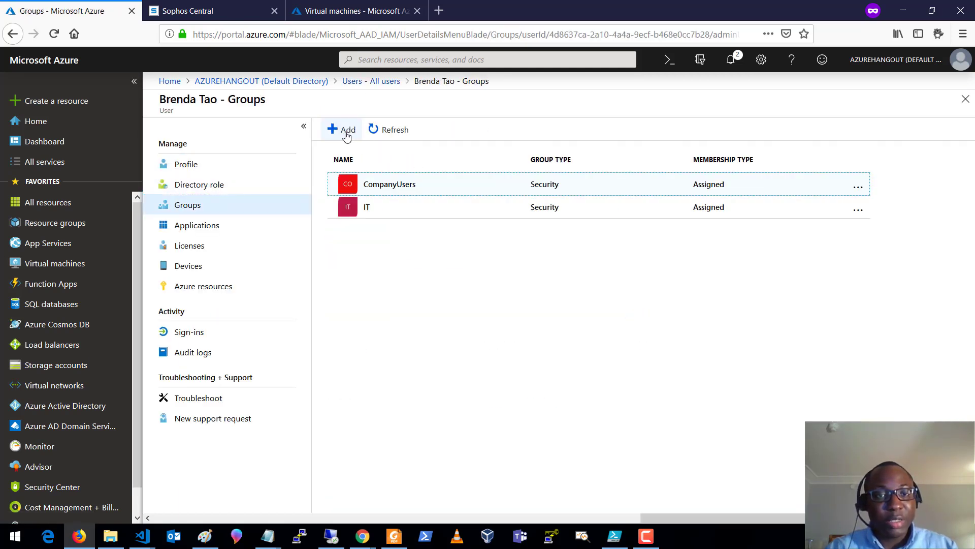
{"action": "left_click", "coordinate": [345, 134]}
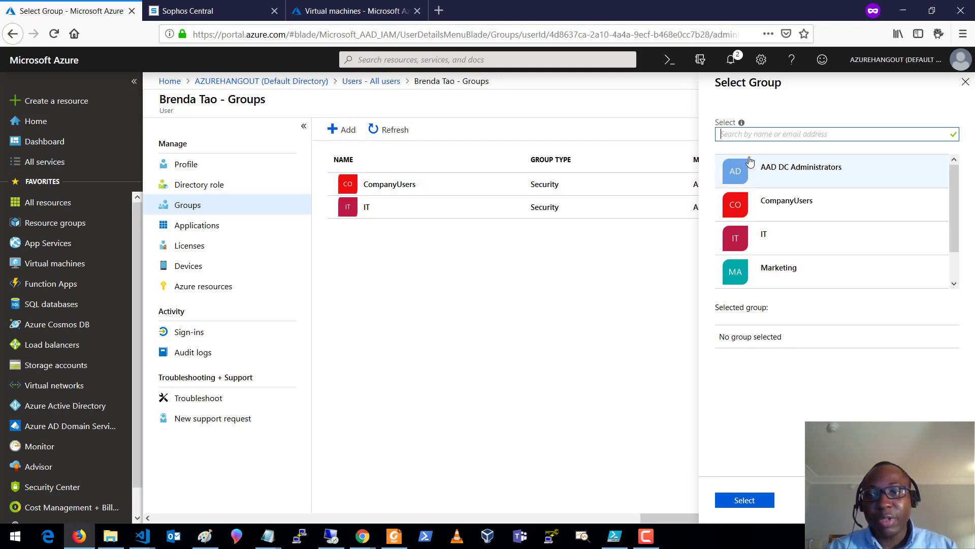
{"action": "left_click", "coordinate": [797, 172]}
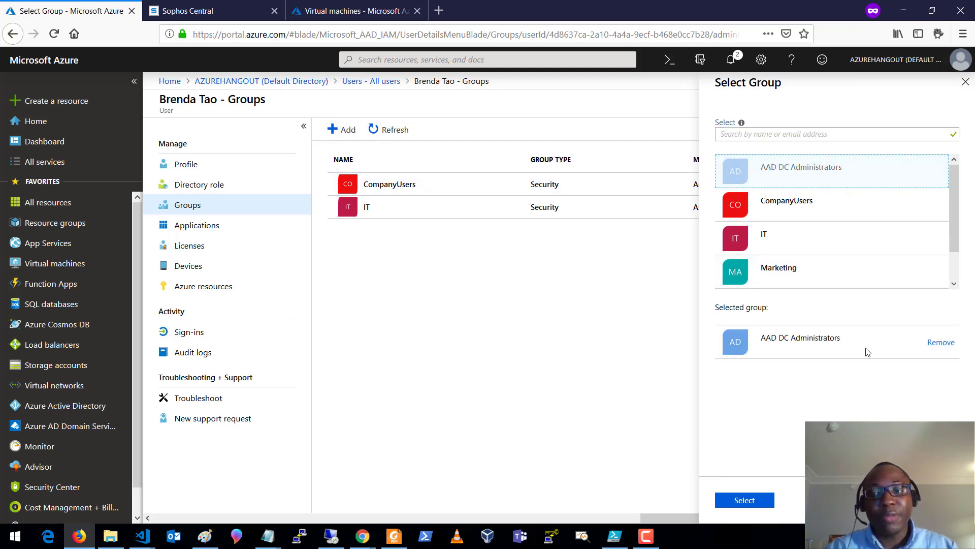
{"action": "left_click", "coordinate": [757, 500]}
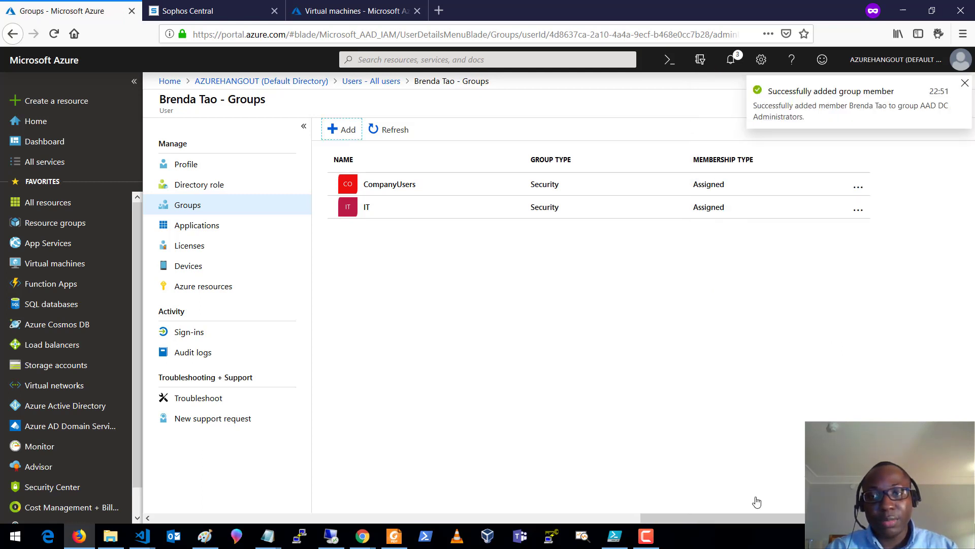
{"action": "left_click", "coordinate": [398, 132]}
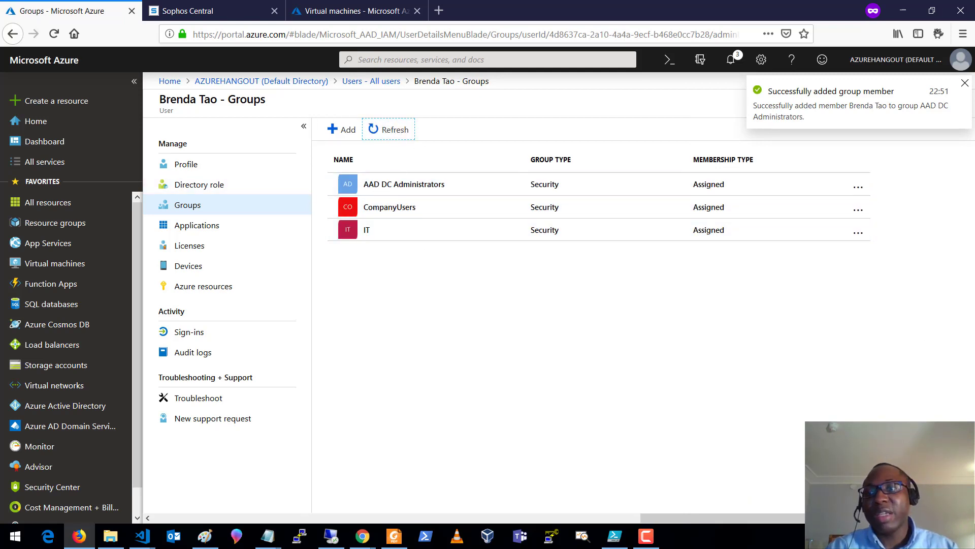
{"action": "left_click", "coordinate": [965, 83]}
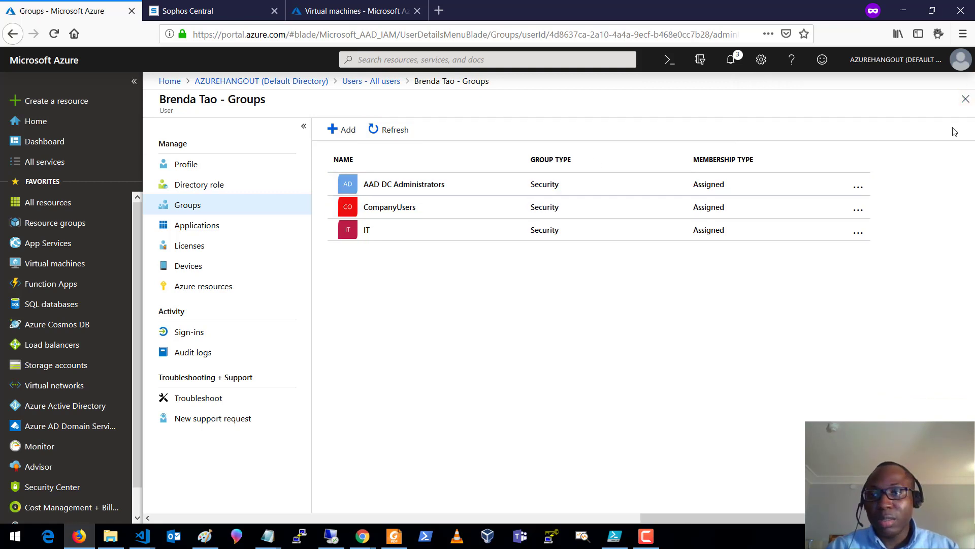
{"action": "left_click", "coordinate": [965, 99]}
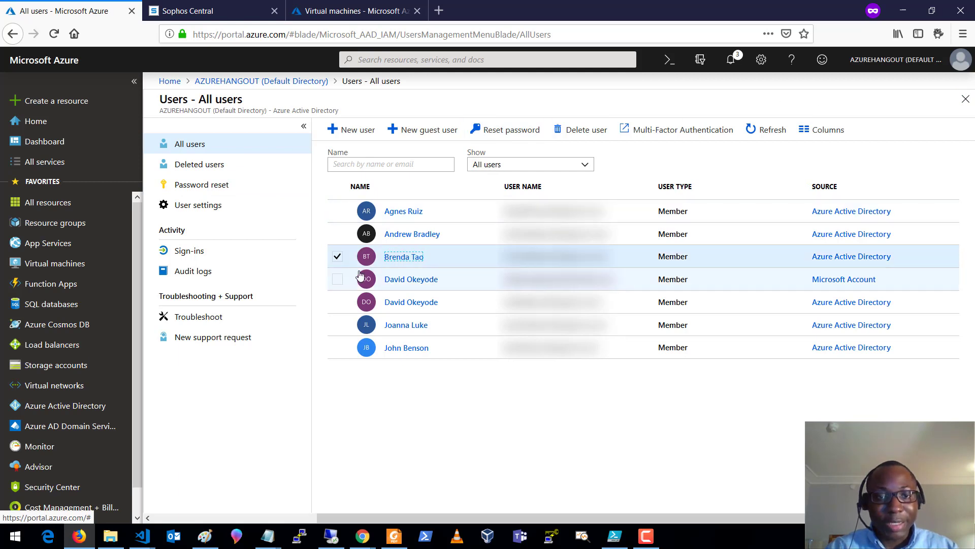
- Reset the locked-out account's password and copy the generated temporary password
{"action": "left_click", "coordinate": [338, 256]}
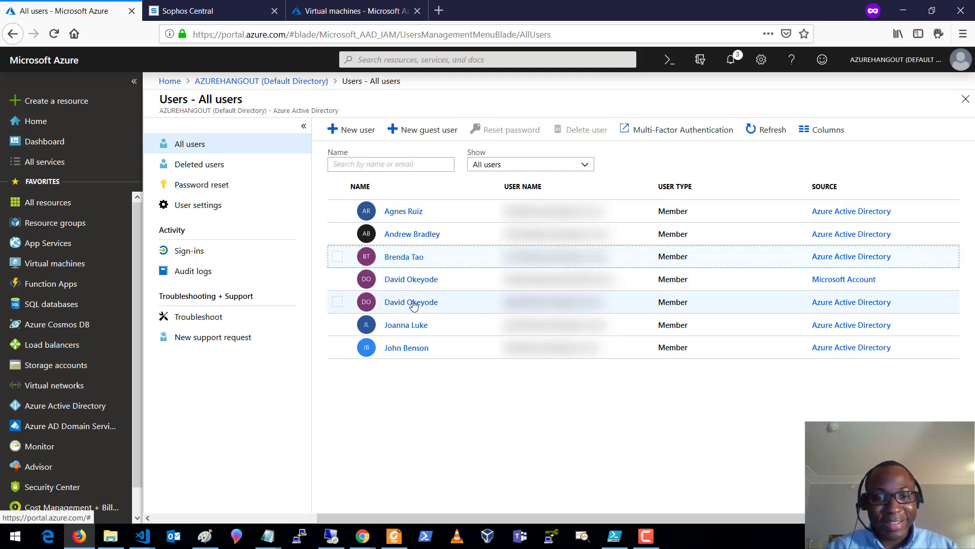
{"action": "left_click", "coordinate": [413, 302]}
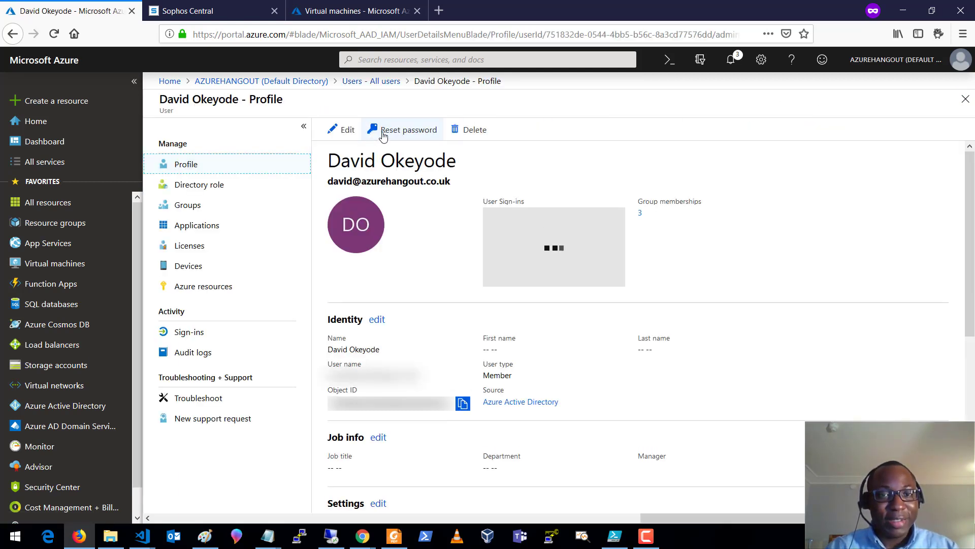
{"action": "left_click", "coordinate": [395, 132]}
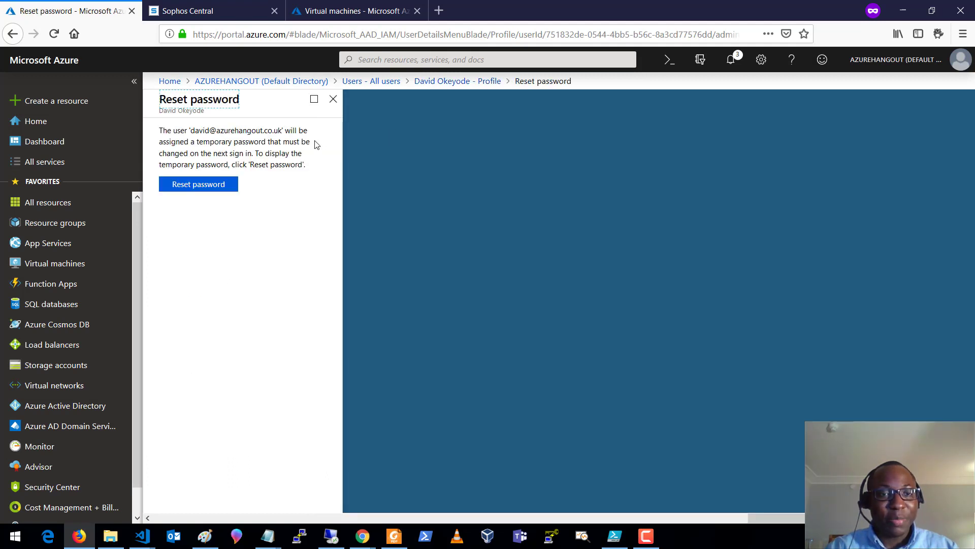
{"action": "left_click", "coordinate": [205, 184]}
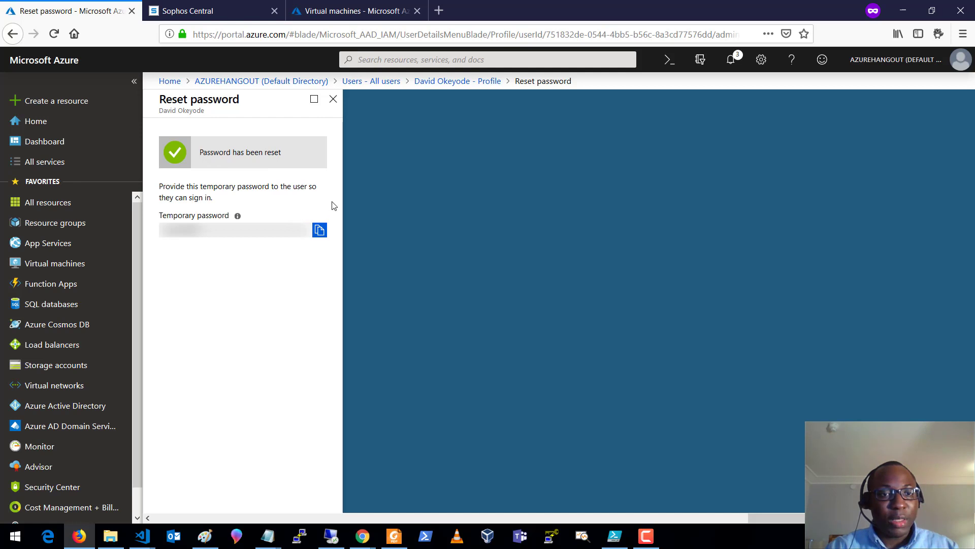
{"action": "left_click", "coordinate": [319, 230]}
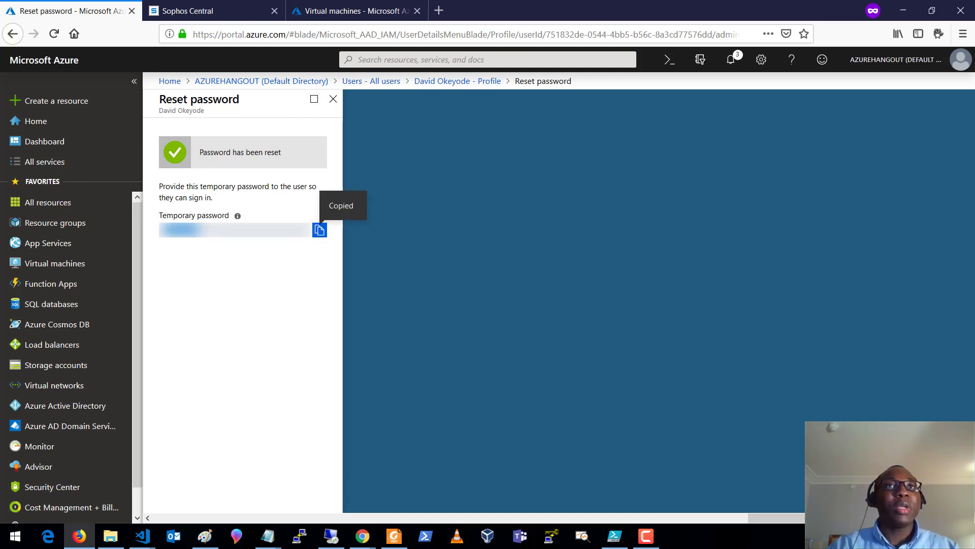
{"action": "key", "text": "alt+Tab"}
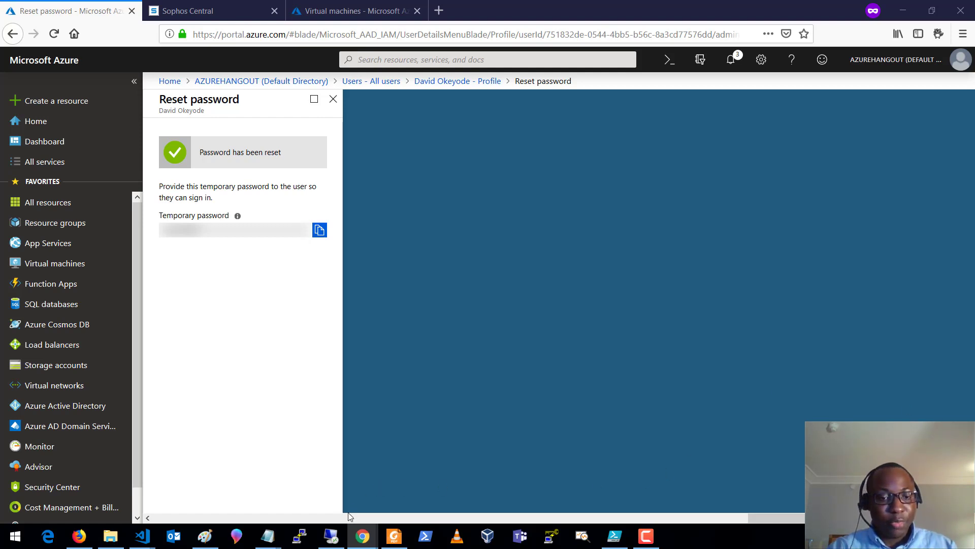
{"action": "right_click", "coordinate": [47, 536]}
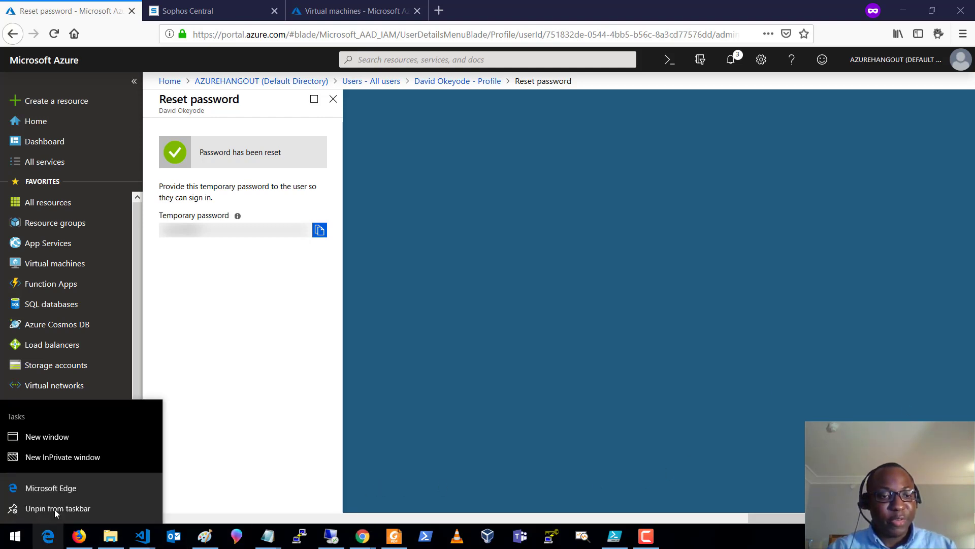
{"action": "left_click", "coordinate": [65, 457]}
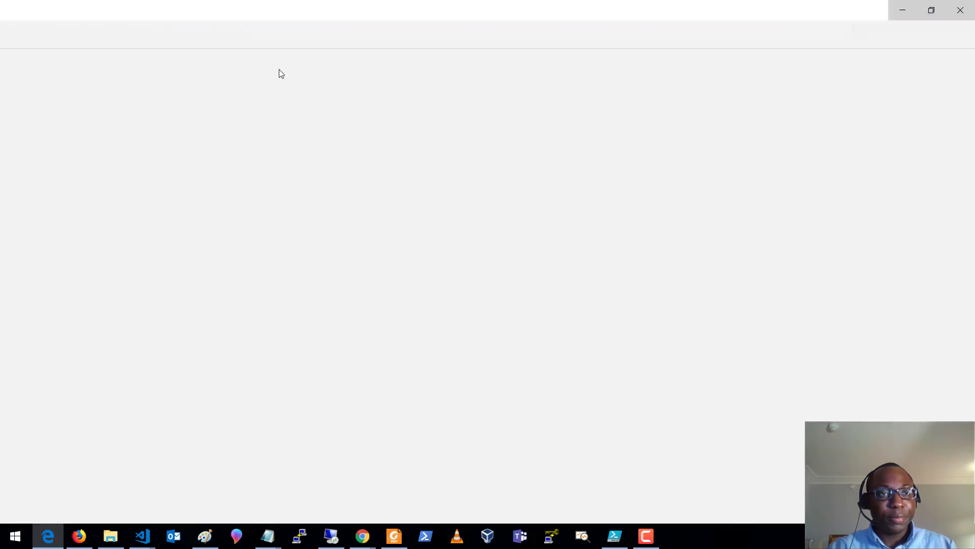
{"action": "key", "text": "ctrl+v"}
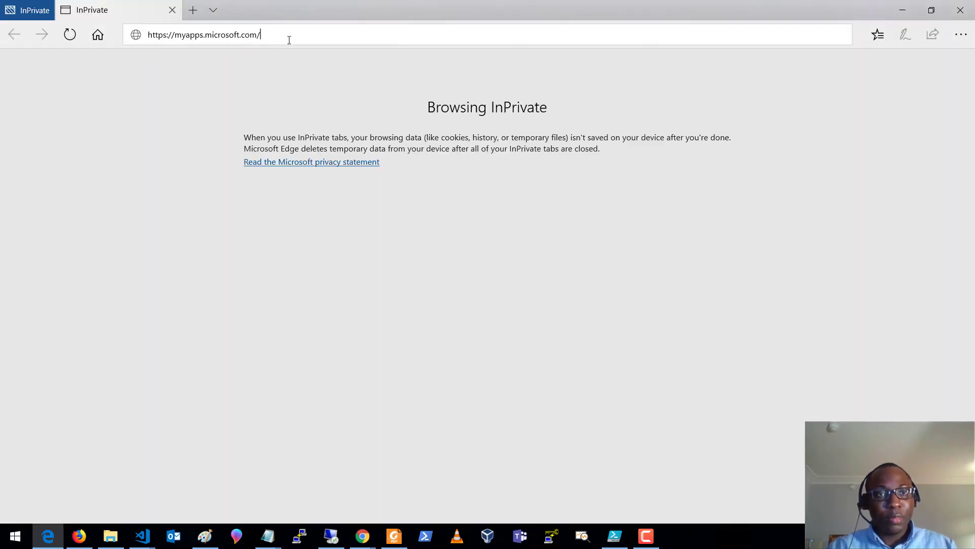
{"action": "key", "text": "Return"}
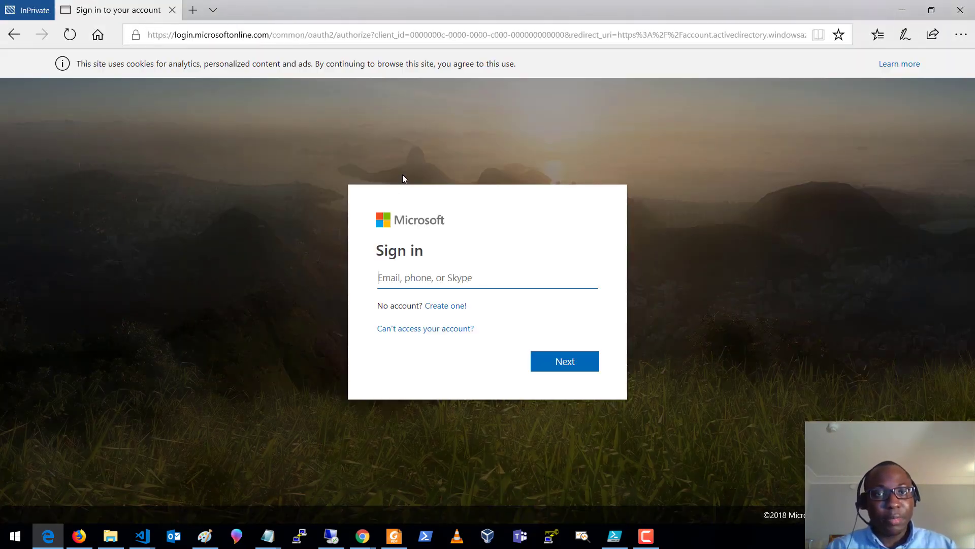
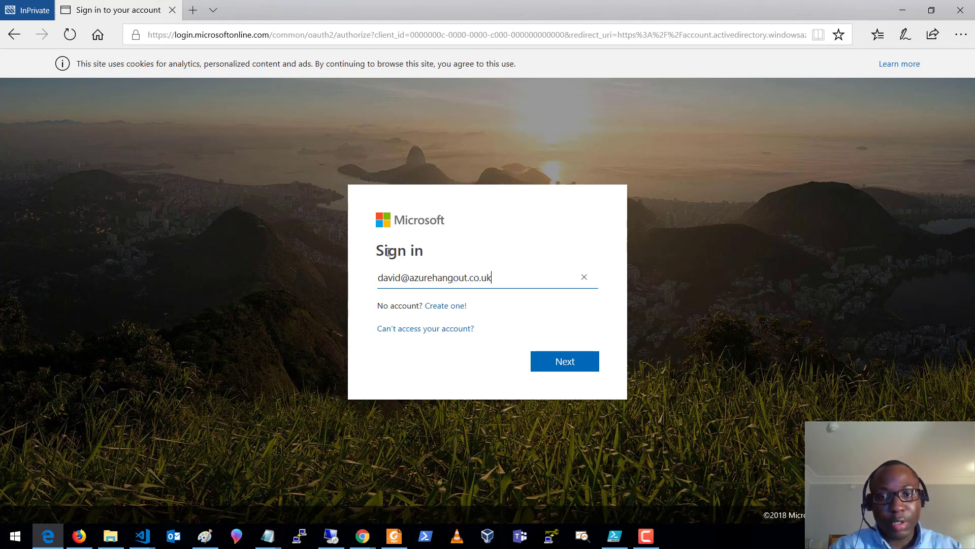
{"action": "key", "text": "Return"}
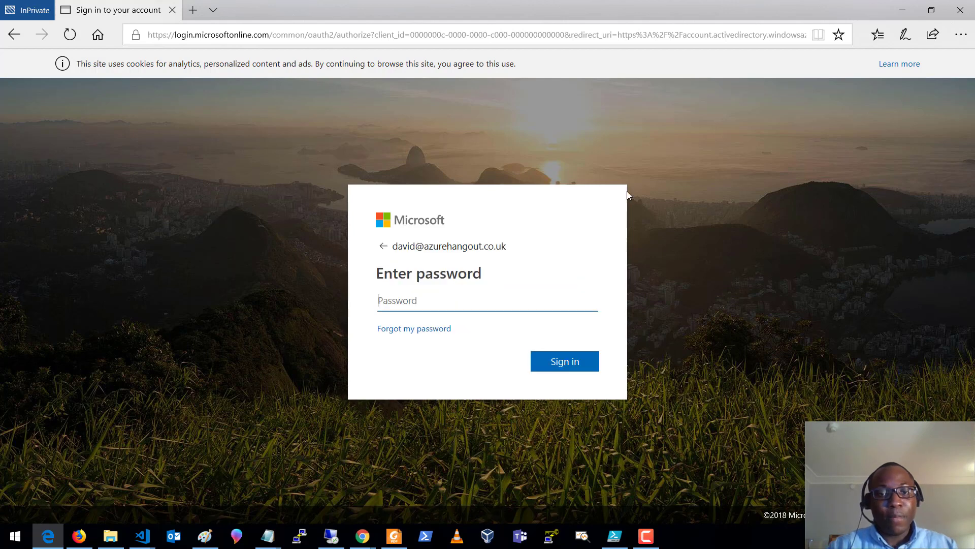
- Sign in with the temporary password copied from the Azure portal
{"action": "left_click", "coordinate": [79, 536]}
{"action": "left_click", "coordinate": [323, 231]}
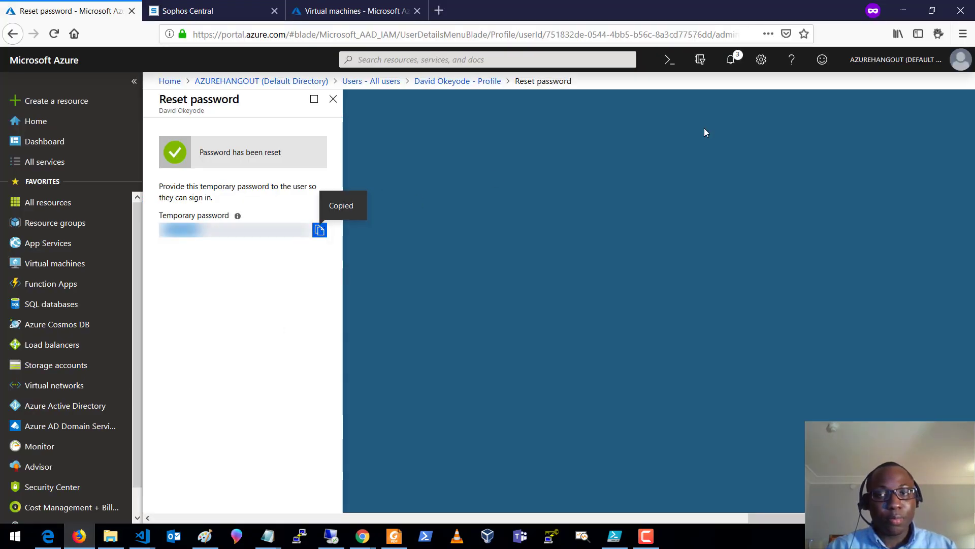
{"action": "left_click", "coordinate": [903, 11]}
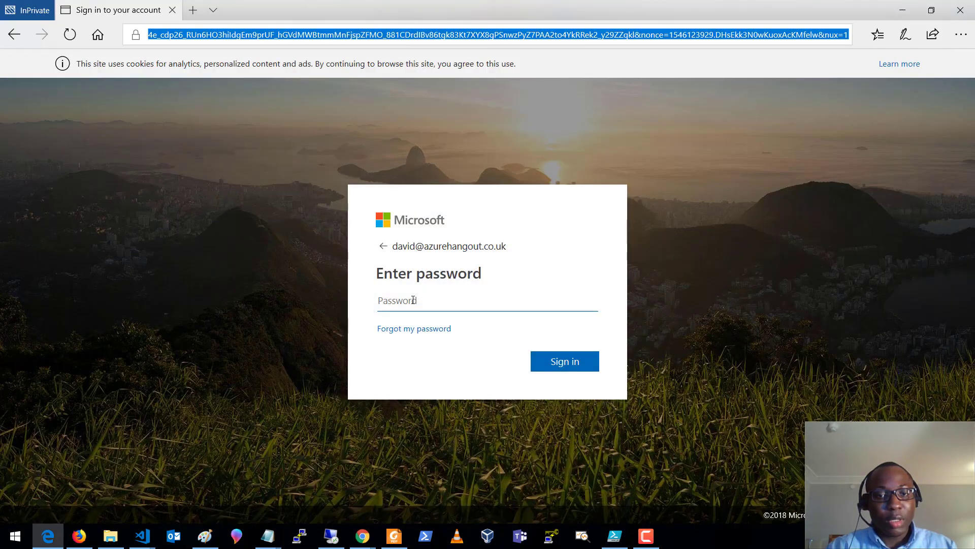
{"action": "left_click", "coordinate": [431, 301]}
{"action": "key", "text": "ctrl+v"}
{"action": "left_click", "coordinate": [558, 360]}
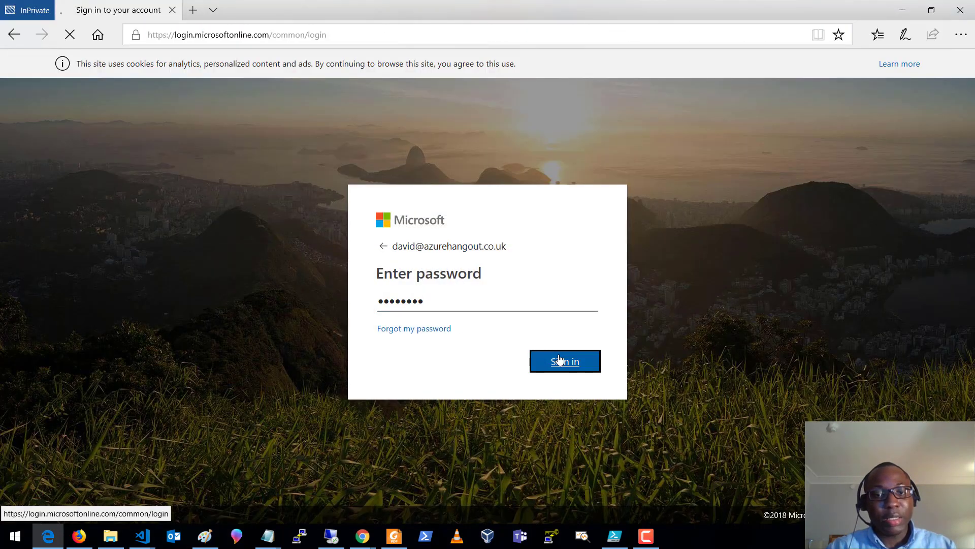
- Replace the temporary password with a new permanent one and stay signed in
{"action": "key", "text": "ctrl+v"}
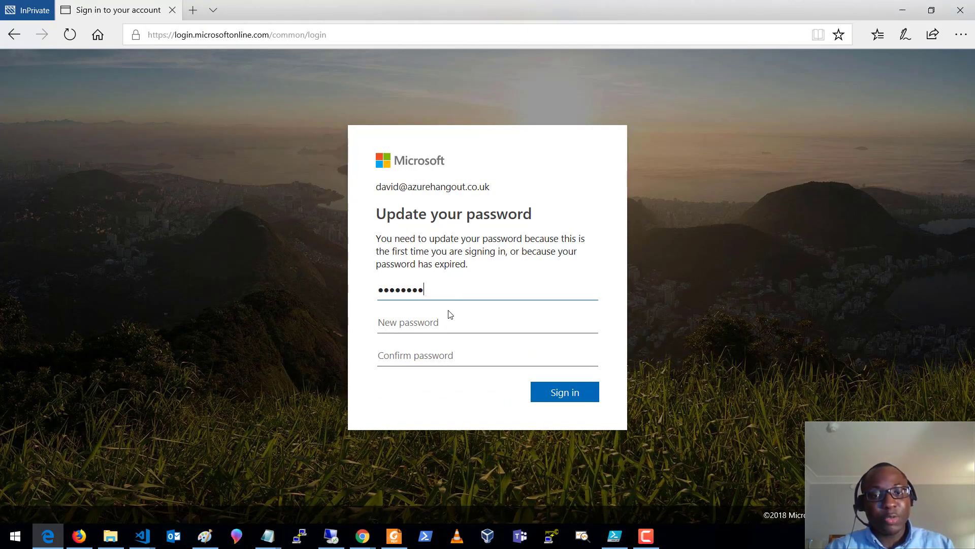
{"action": "left_click", "coordinate": [443, 322]}
{"action": "type", "text": "P"}
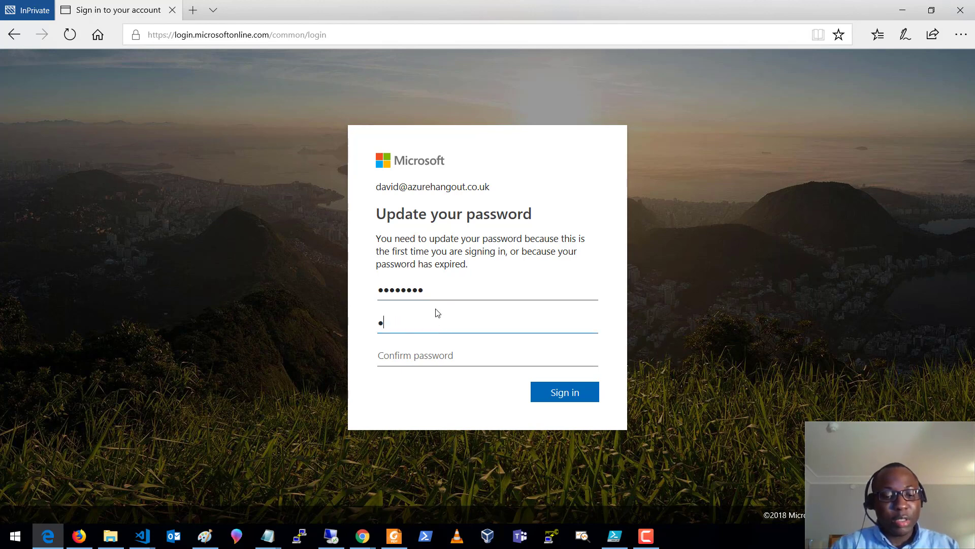
{"action": "type", "text": "•••••••••••••"}
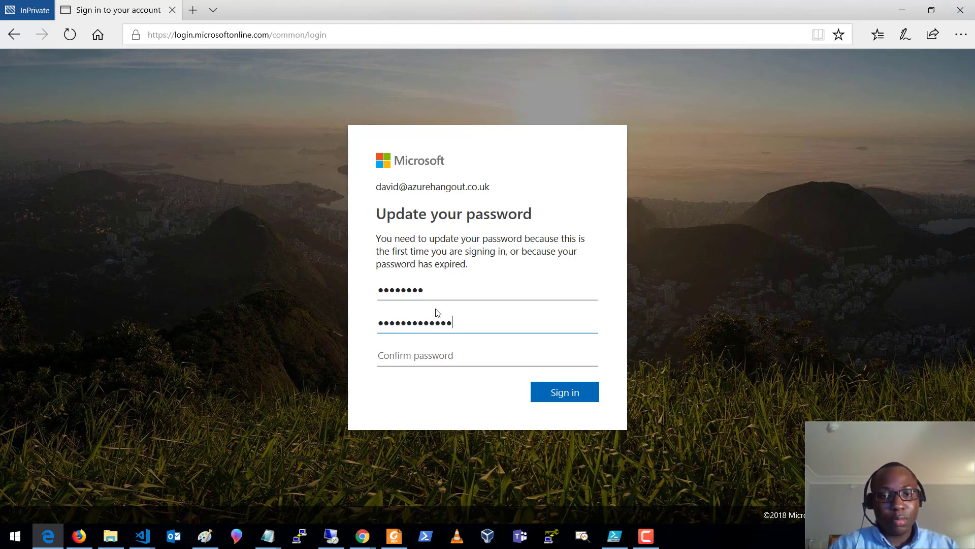
{"action": "key", "text": "Tab"}
{"action": "type", "text": "••••••"}
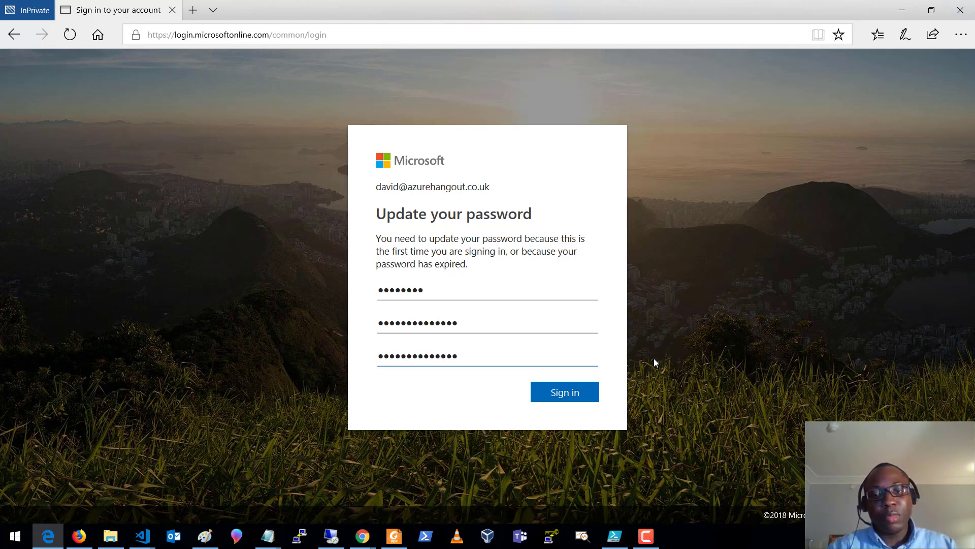
{"action": "left_click", "coordinate": [588, 391]}
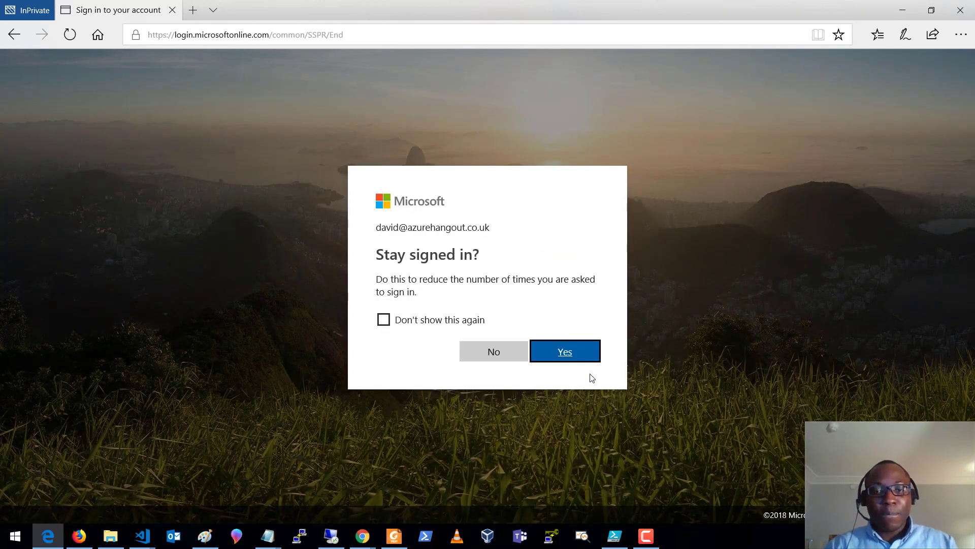
{"action": "left_click", "coordinate": [572, 352]}
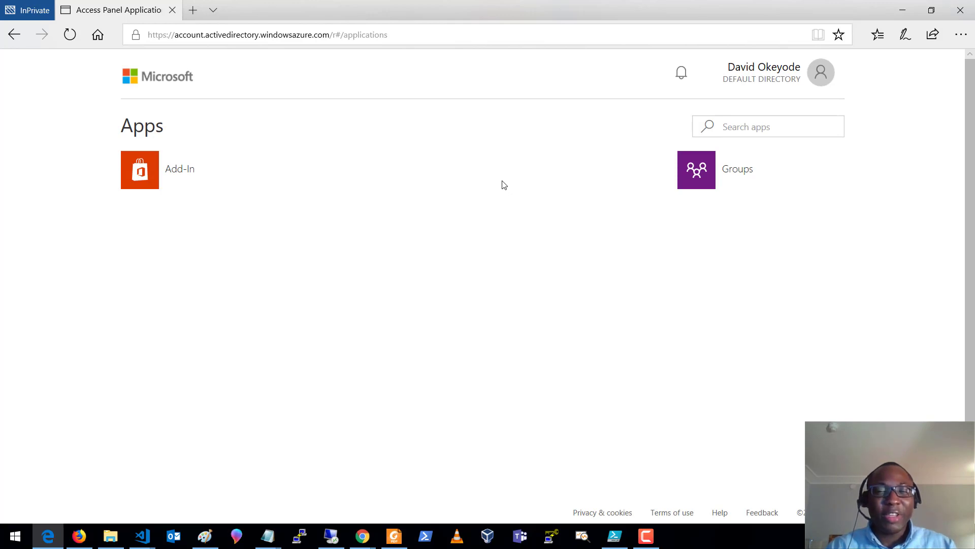
- Check the user's groups (AAD DC Administrators, CompanyUsers, IT), then minimise Edge
{"action": "left_click", "coordinate": [697, 178]}
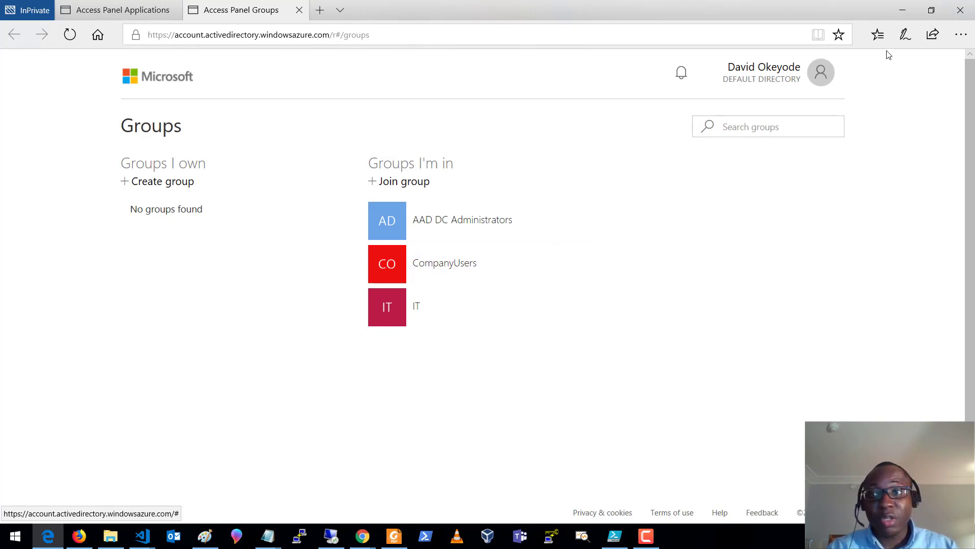
{"action": "left_click", "coordinate": [903, 10]}
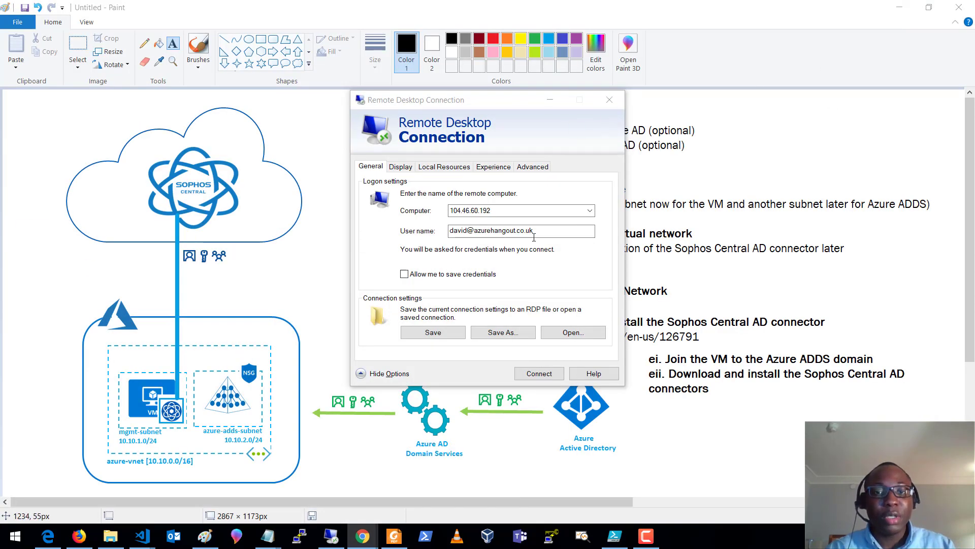
- Attempt the 104.46.60.192 connection as the domain user, which is refused pending a password change
{"action": "left_click", "coordinate": [518, 375]}
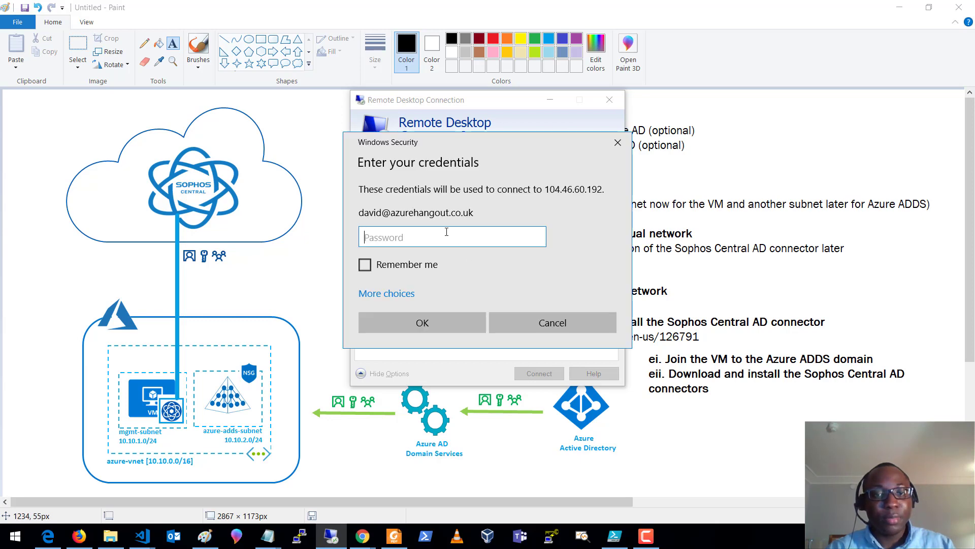
{"action": "type", "text": "•••••••"}
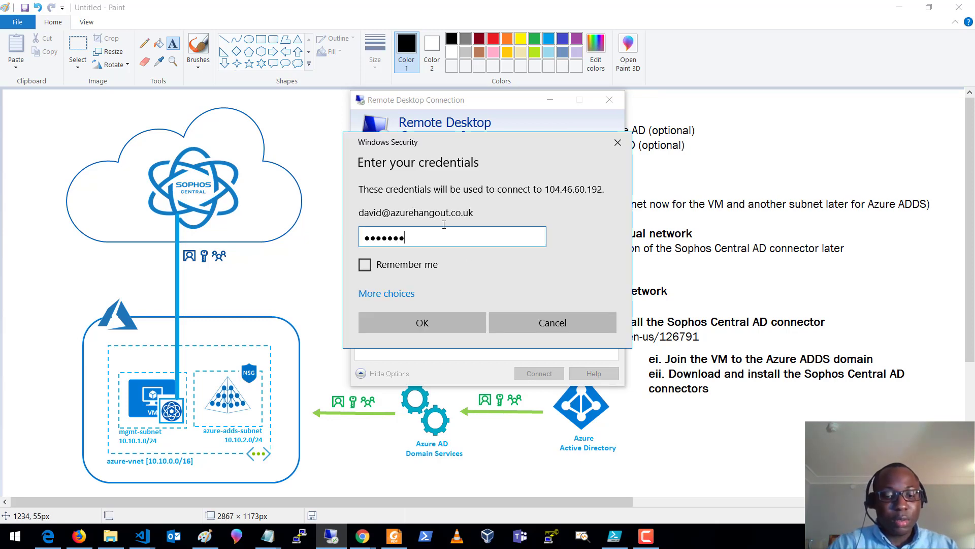
{"action": "key", "text": "Return"}
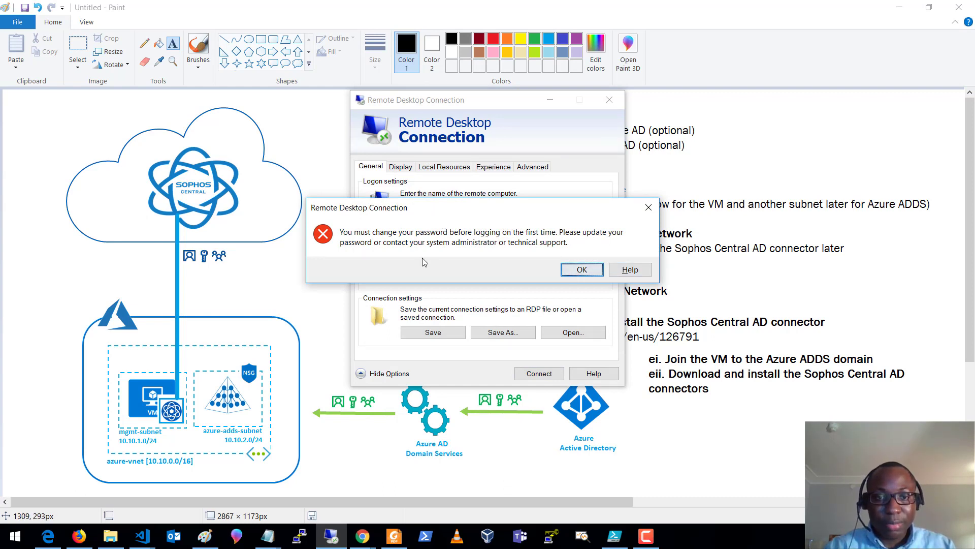
{"action": "left_click", "coordinate": [577, 269]}
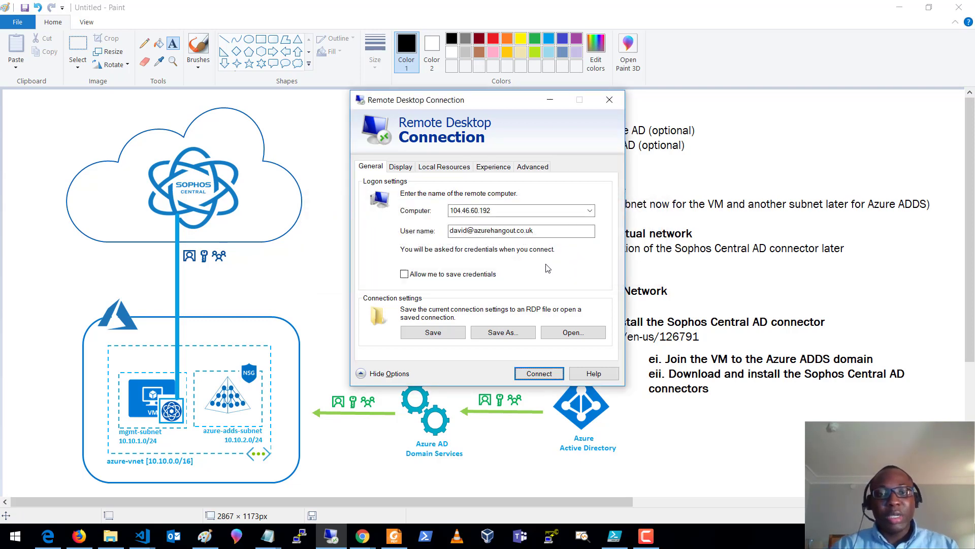
- Reconnect using the VM's admin account and its password
{"action": "left_click_drag", "start_coordinate": [552, 232], "coordinate": [405, 222]}
{"action": "type", "text": "azureadmin"}
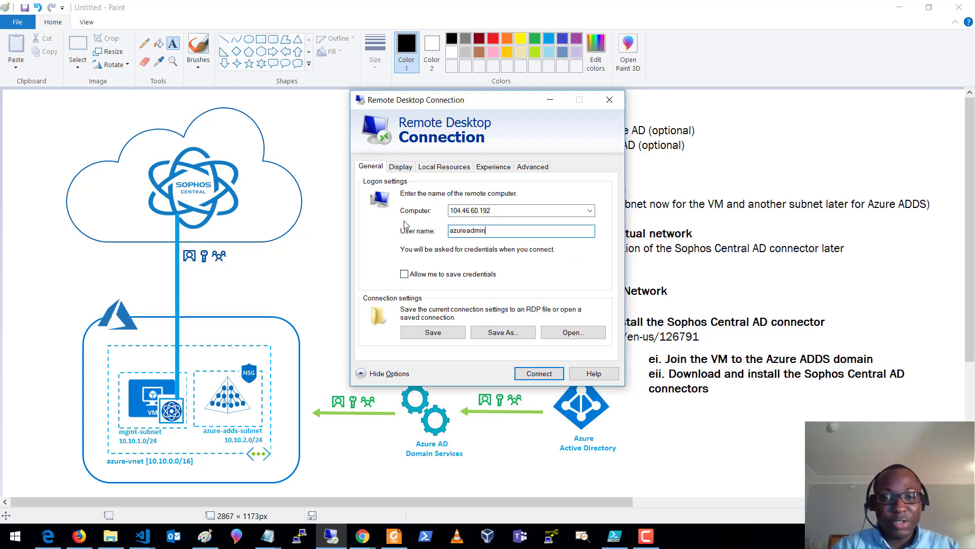
{"action": "left_click", "coordinate": [530, 374]}
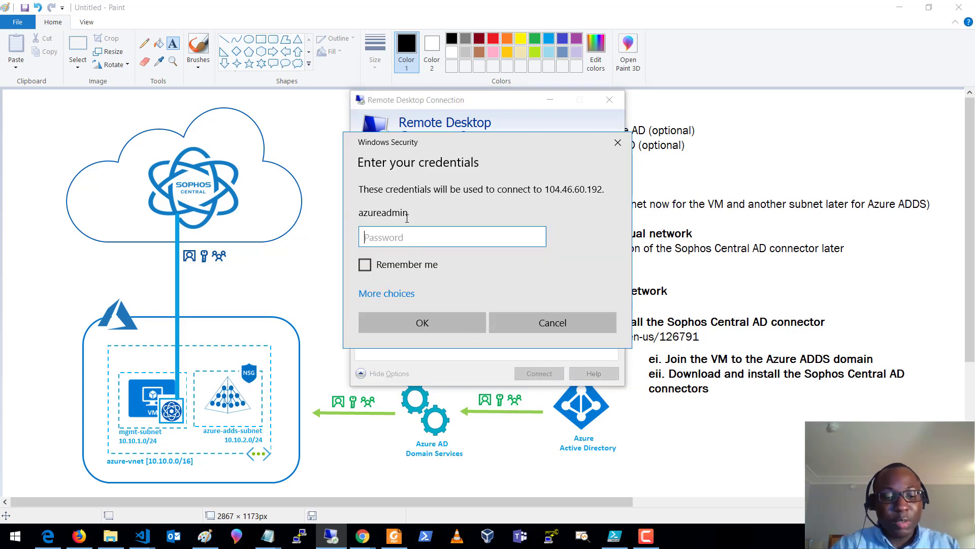
{"action": "type", "text": "•••••••••••••"}
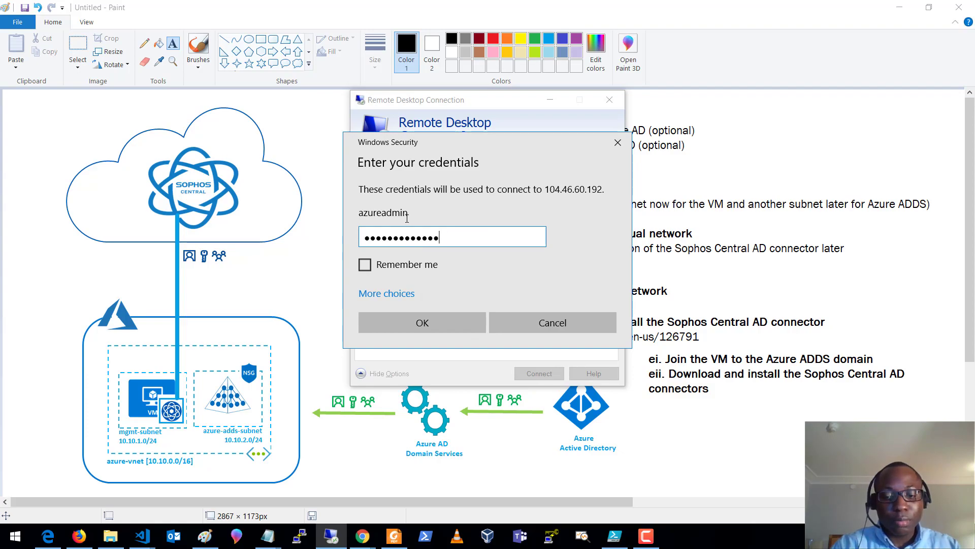
{"action": "key", "text": "Return"}
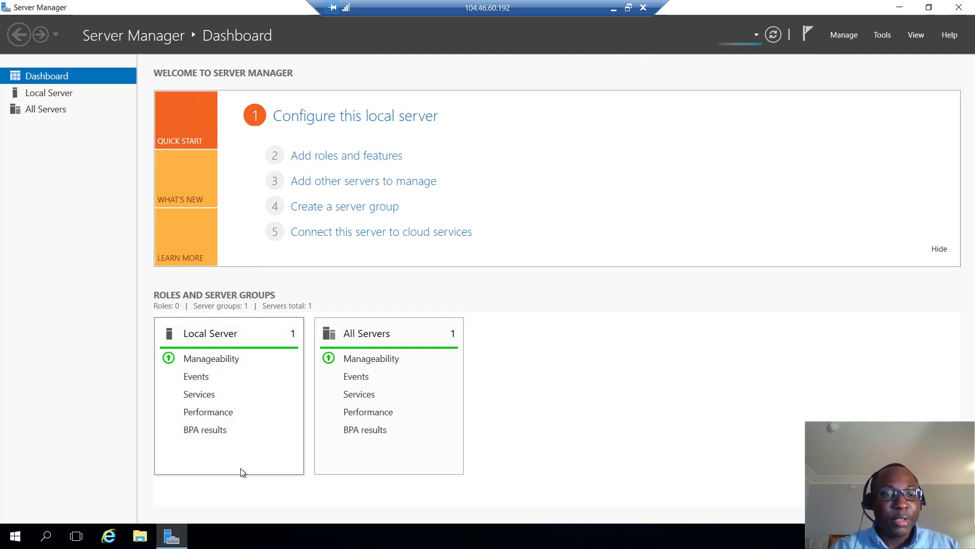
- Turn IE Enhanced Security Configuration Off on the local server
{"action": "left_click", "coordinate": [68, 97]}
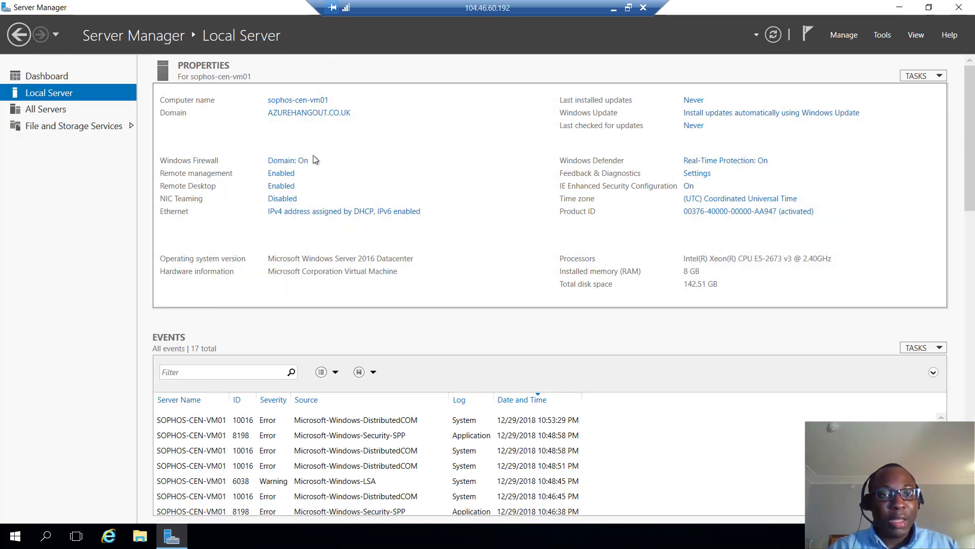
{"action": "left_click", "coordinate": [689, 186]}
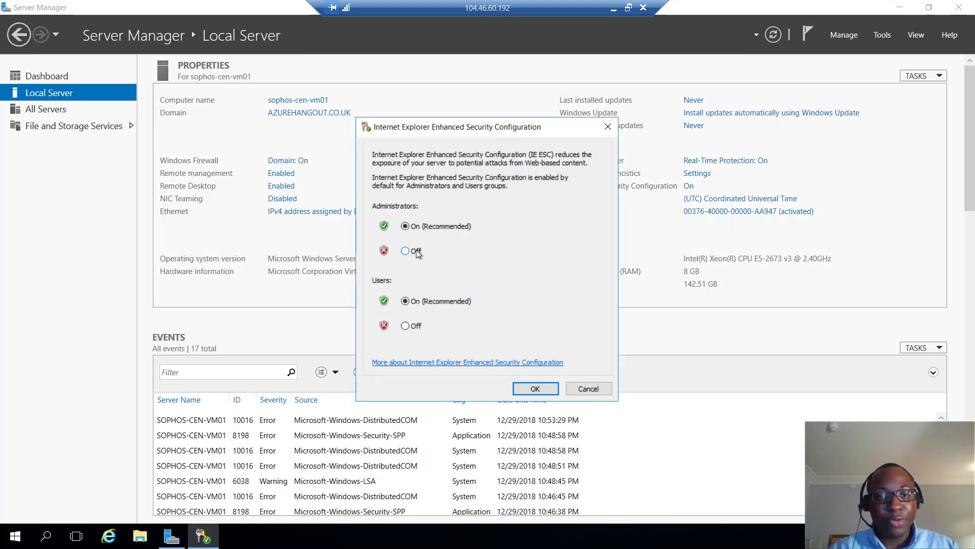
{"action": "left_click", "coordinate": [409, 325]}
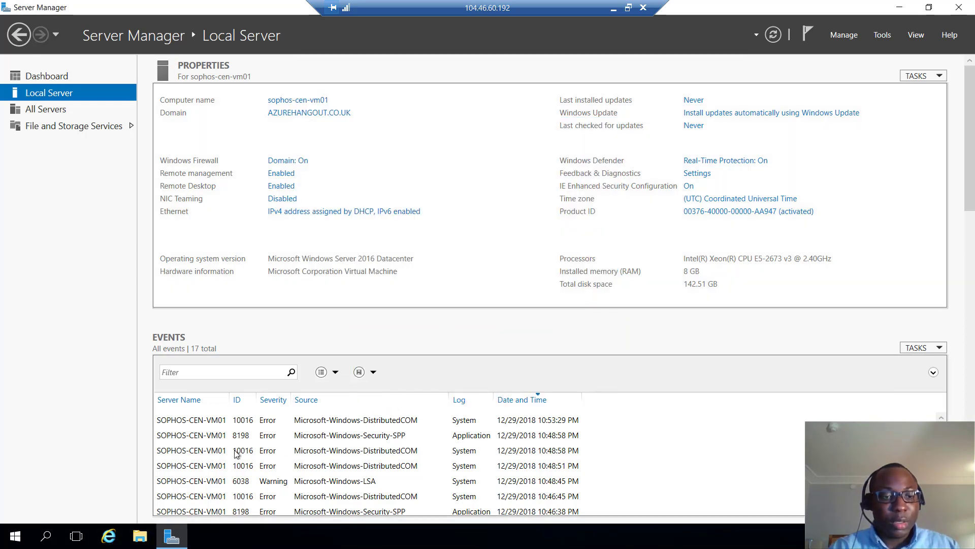
{"action": "left_click", "coordinate": [111, 537]}
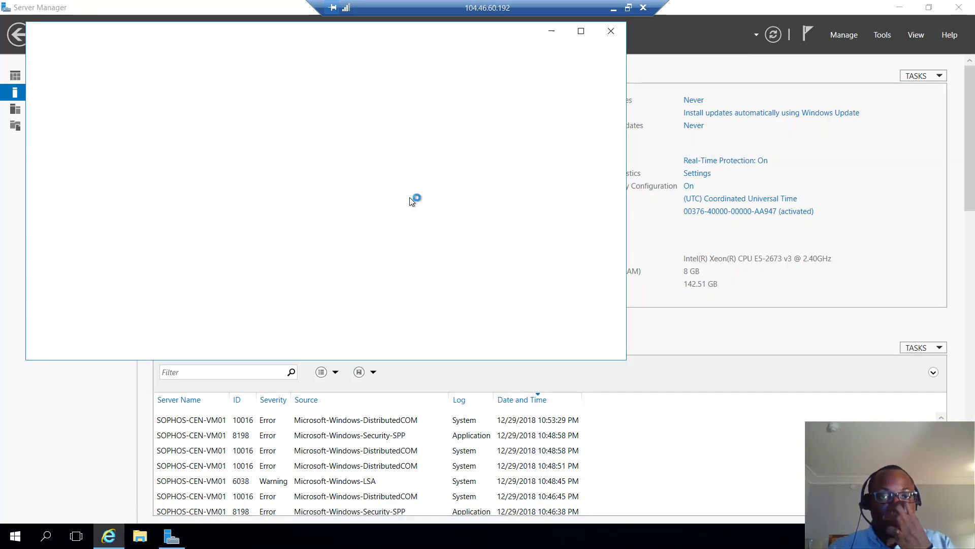
- Maximise Internet Explorer, skip its first-run setup, and browse to central.sophos.com
{"action": "left_click", "coordinate": [583, 31]}
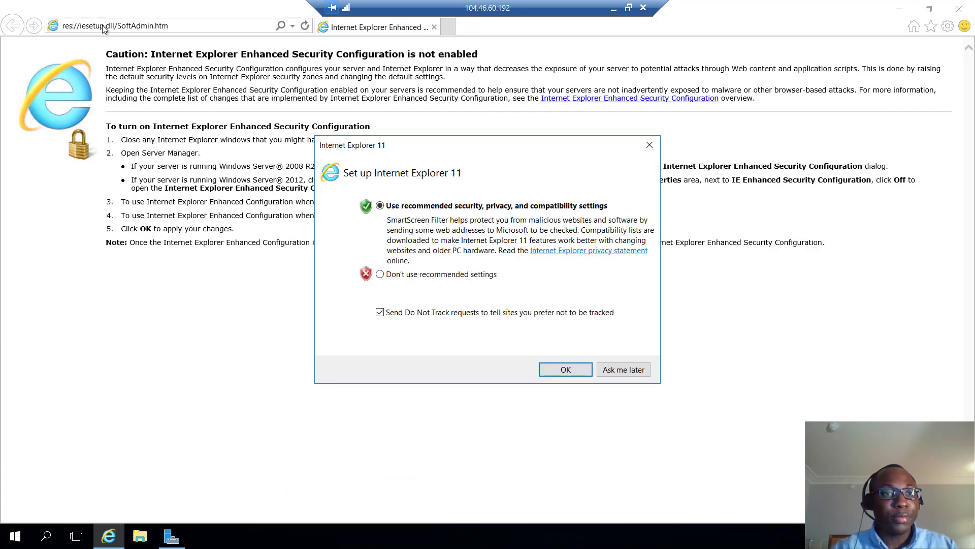
{"action": "left_click", "coordinate": [648, 145]}
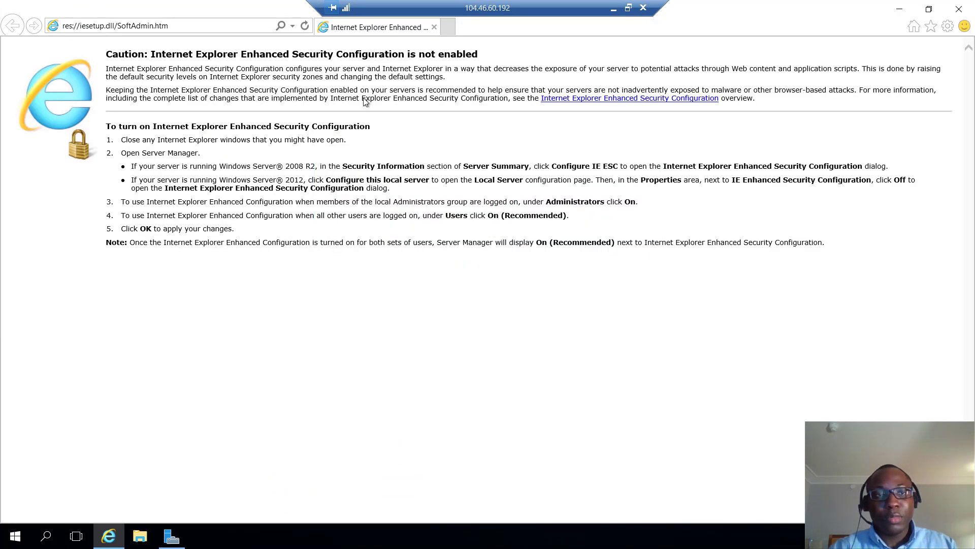
{"action": "left_click", "coordinate": [155, 26]}
{"action": "type", "text": "central."}
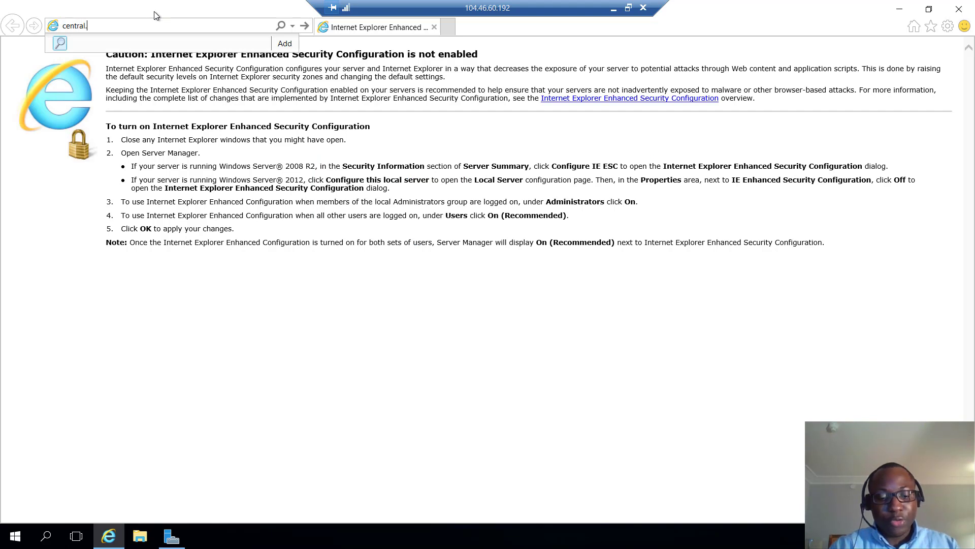
{"action": "type", "text": "sophos.com"}
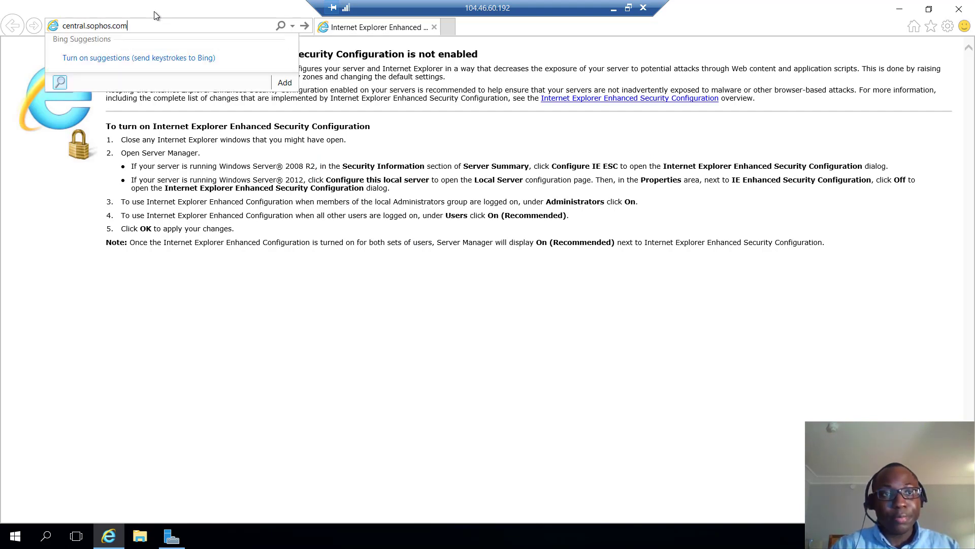
{"action": "key", "text": "Return"}
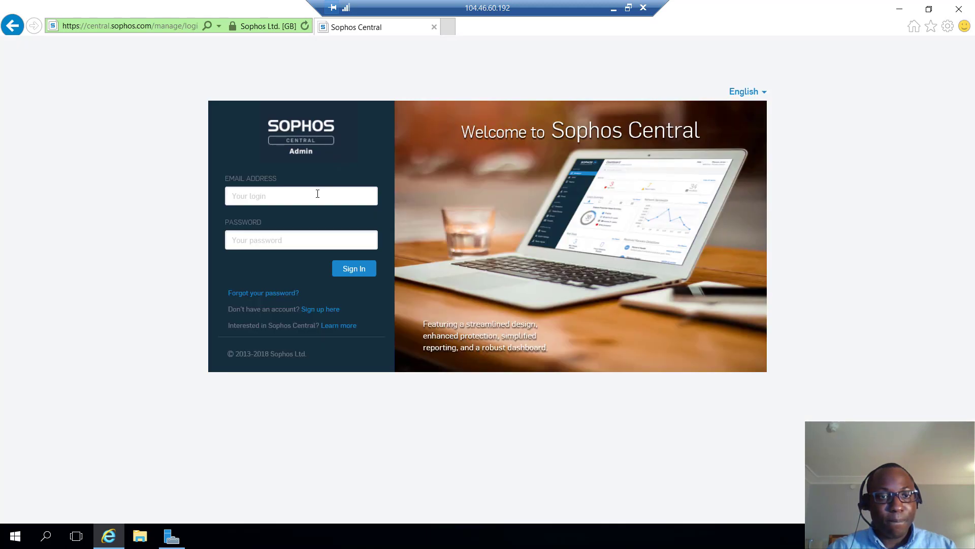
- Sign in to Sophos Central with the admin email and password, dismiss Product Setup, and open Global Settings
{"action": "left_click", "coordinate": [325, 192]}
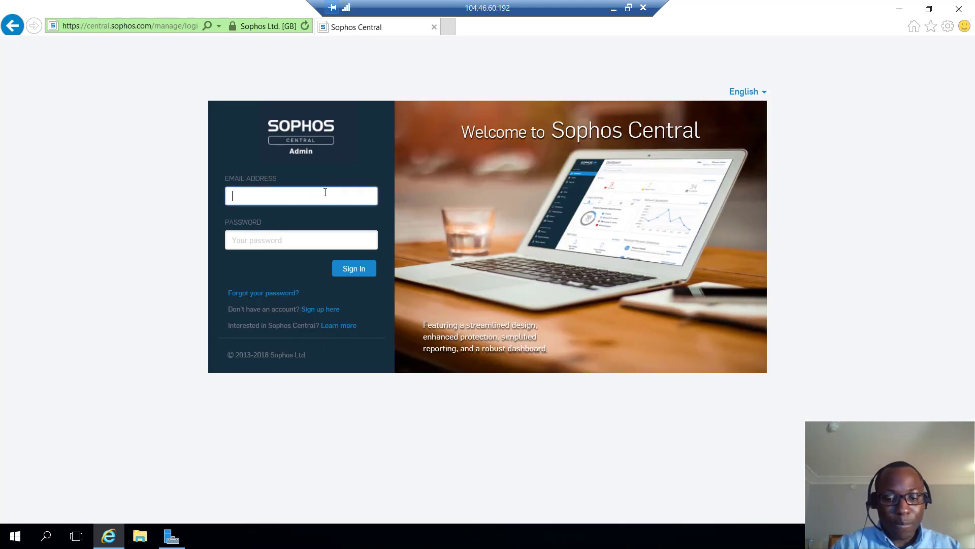
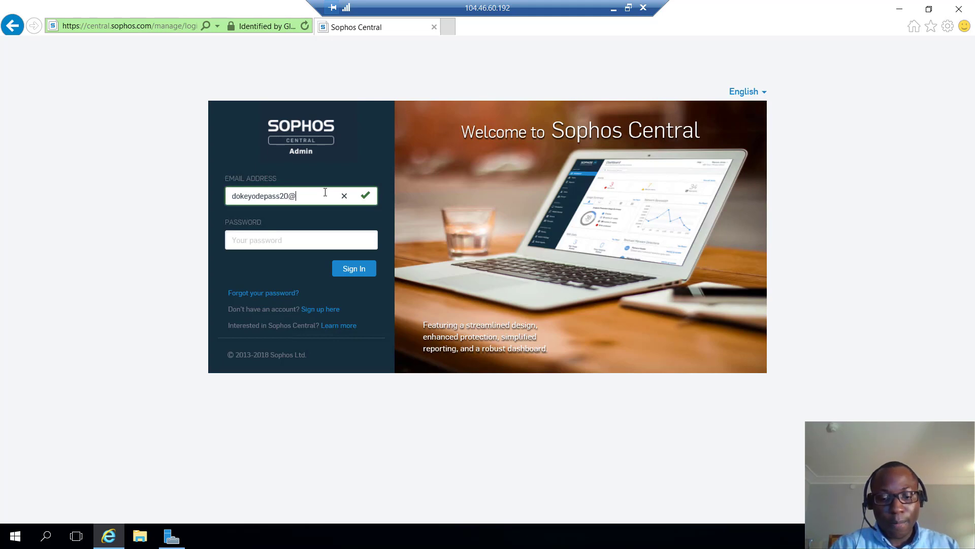
{"action": "key", "text": "Tab"}
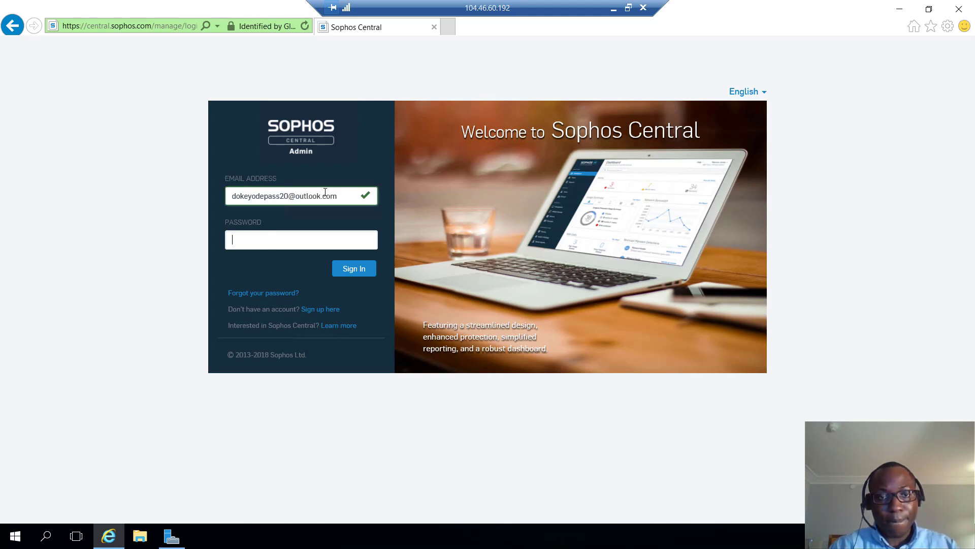
{"action": "type", "text": "**"}
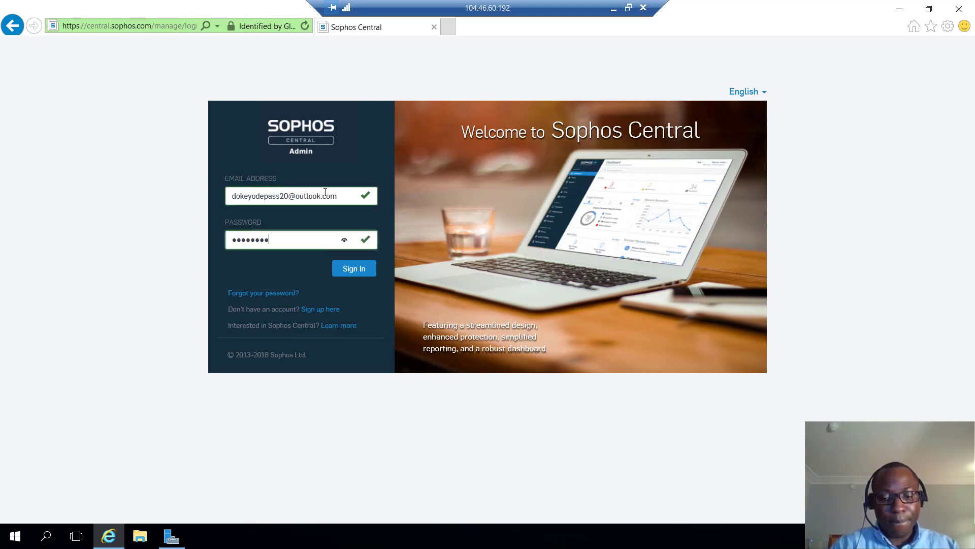
{"action": "key", "text": "Return"}
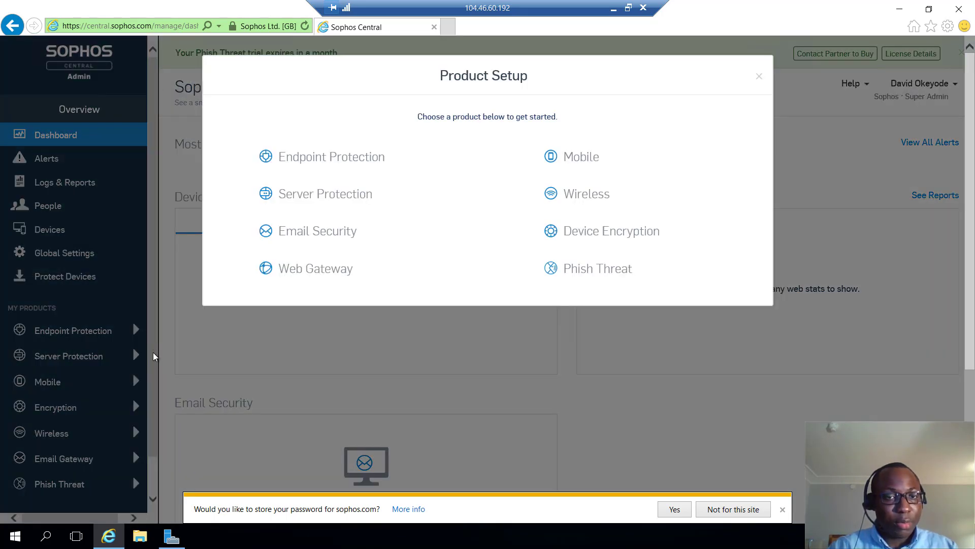
{"action": "left_click", "coordinate": [759, 76]}
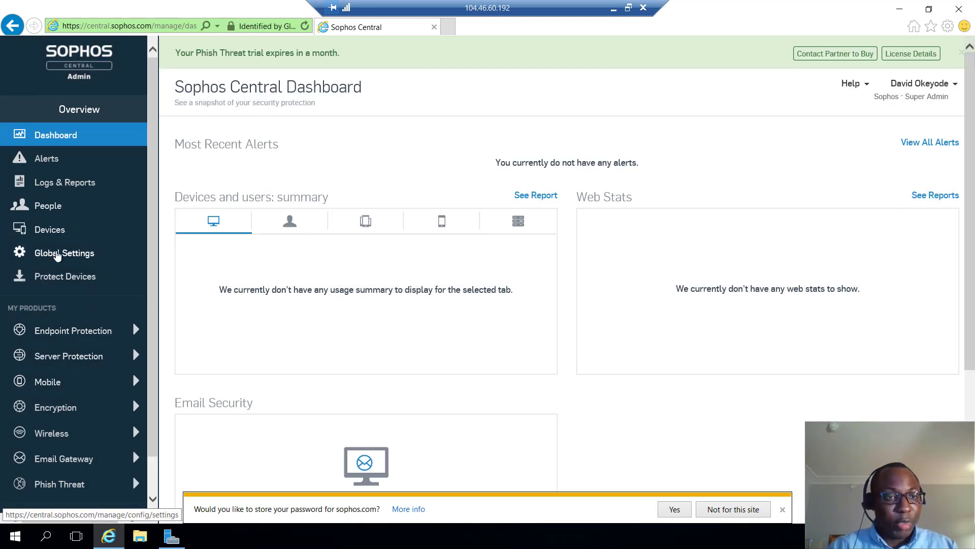
{"action": "left_click", "coordinate": [57, 255]}
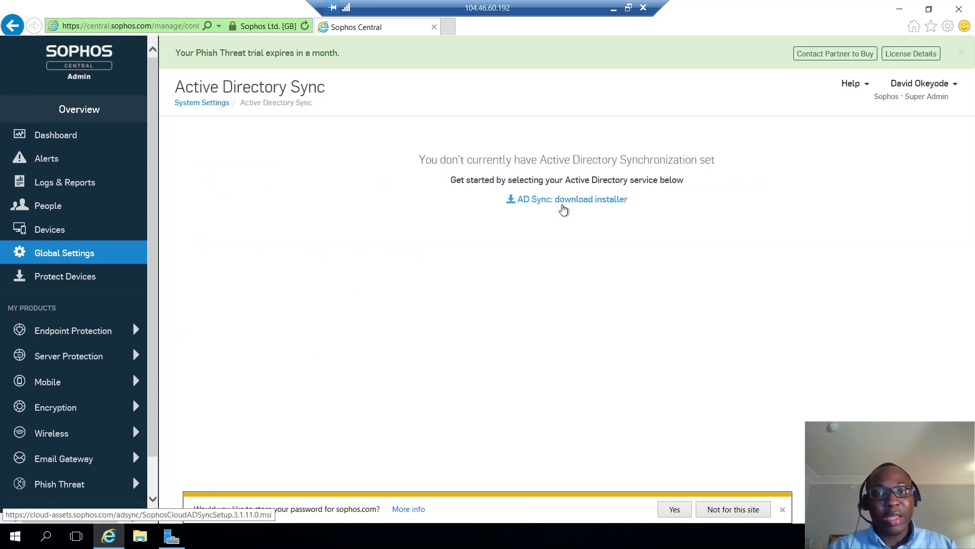
- Download and run the AD Sync installer, accept the licence, install to the default folder, and launch it
{"action": "left_click", "coordinate": [566, 205]}
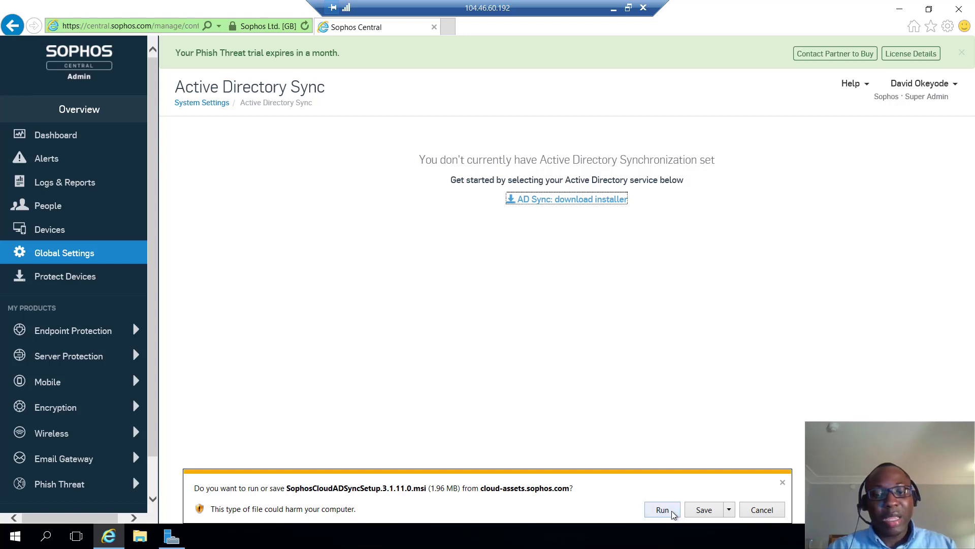
{"action": "left_click", "coordinate": [672, 511]}
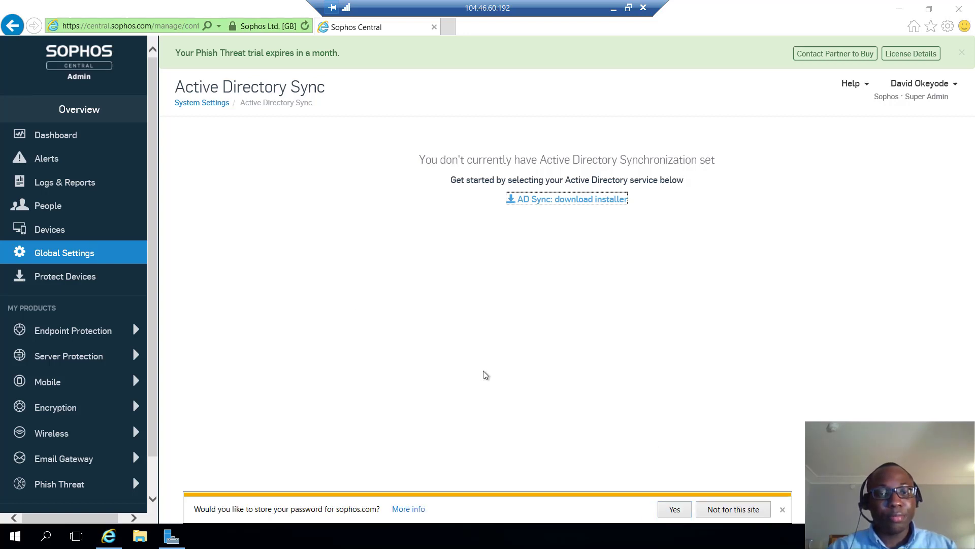
{"action": "left_click", "coordinate": [562, 371]}
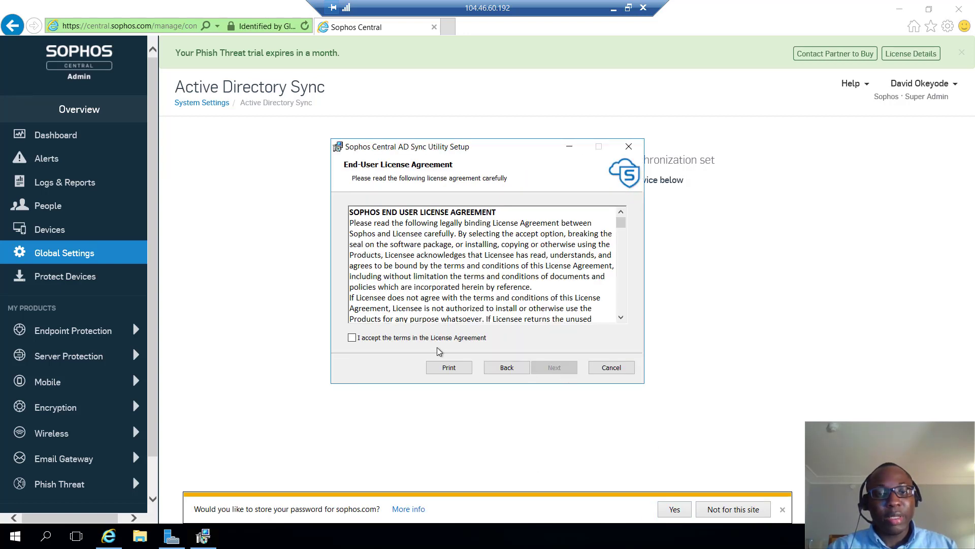
{"action": "left_click", "coordinate": [435, 338]}
{"action": "left_click", "coordinate": [540, 369]}
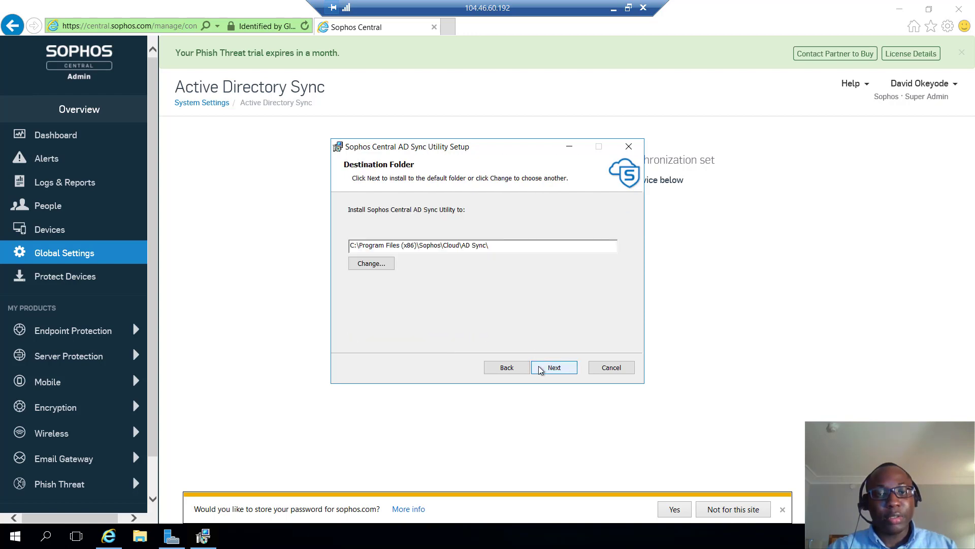
{"action": "left_click", "coordinate": [540, 368]}
{"action": "left_click", "coordinate": [540, 368]}
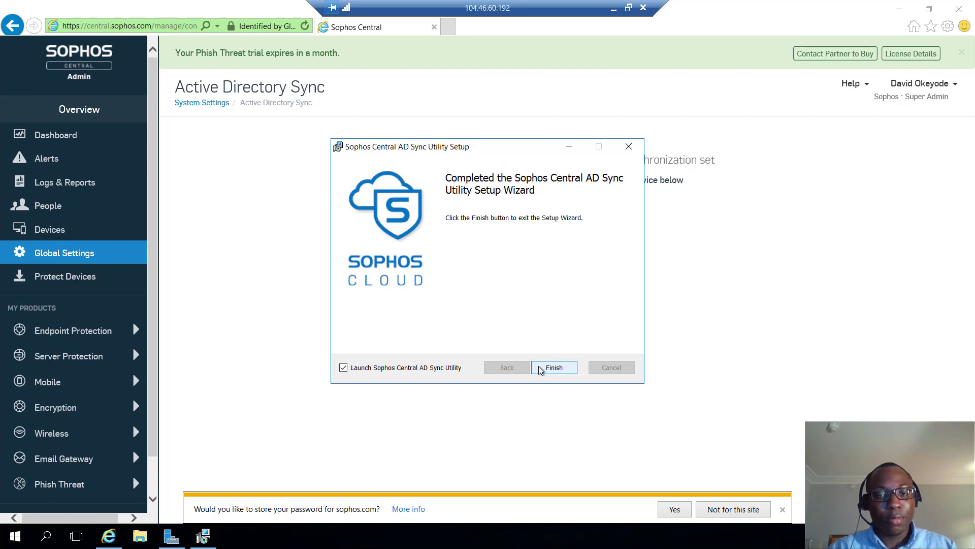
{"action": "left_click", "coordinate": [551, 367]}
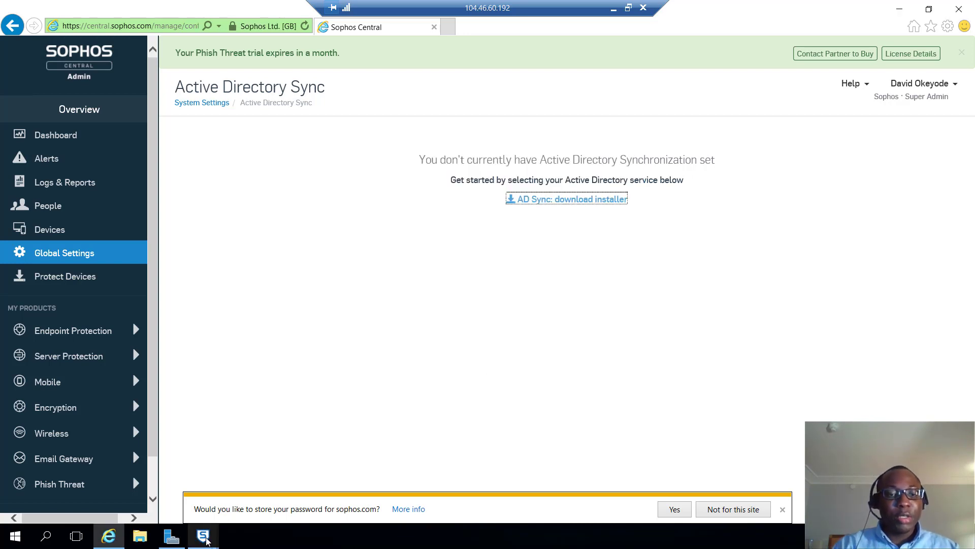
- Enter the Sophos Central account email and password in the AD Sync Utility and continue to AD Configuration
{"action": "mouse_move", "coordinate": [202, 535]}
{"action": "left_click", "coordinate": [246, 478]}
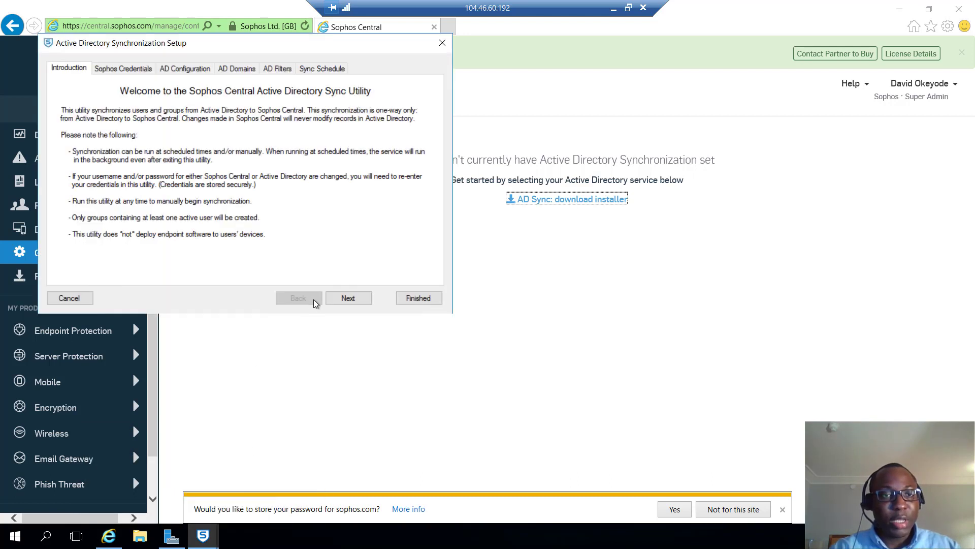
{"action": "left_click", "coordinate": [348, 298]}
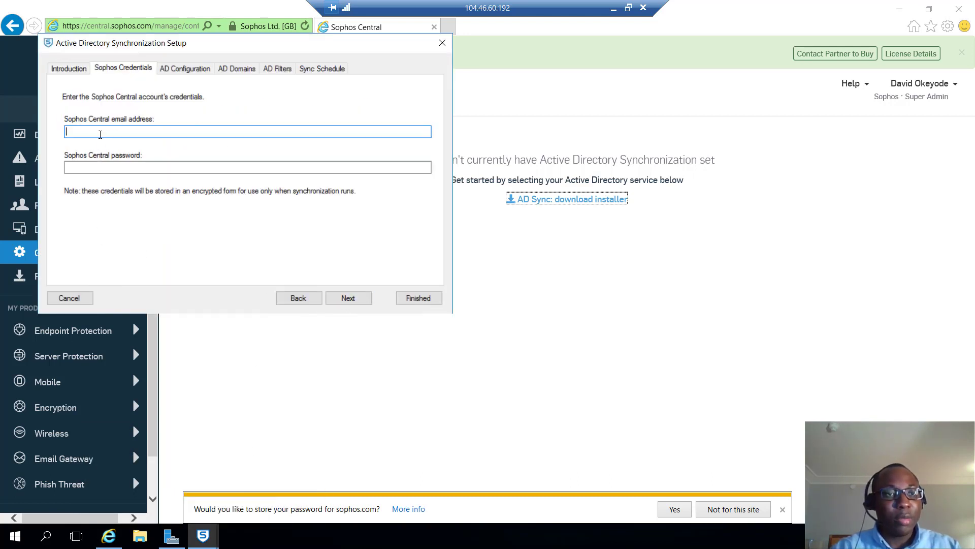
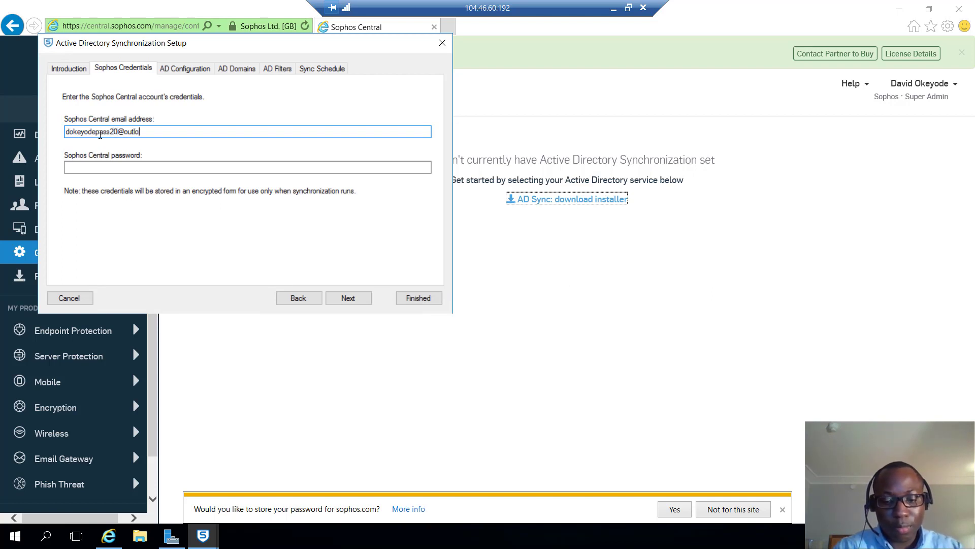
{"action": "key", "text": "Tab"}
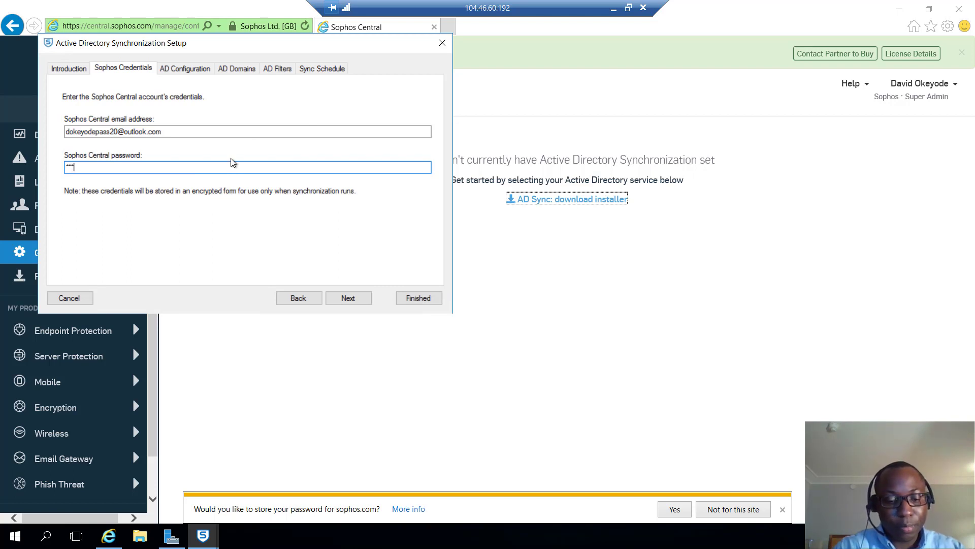
{"action": "type", "text": "*******"}
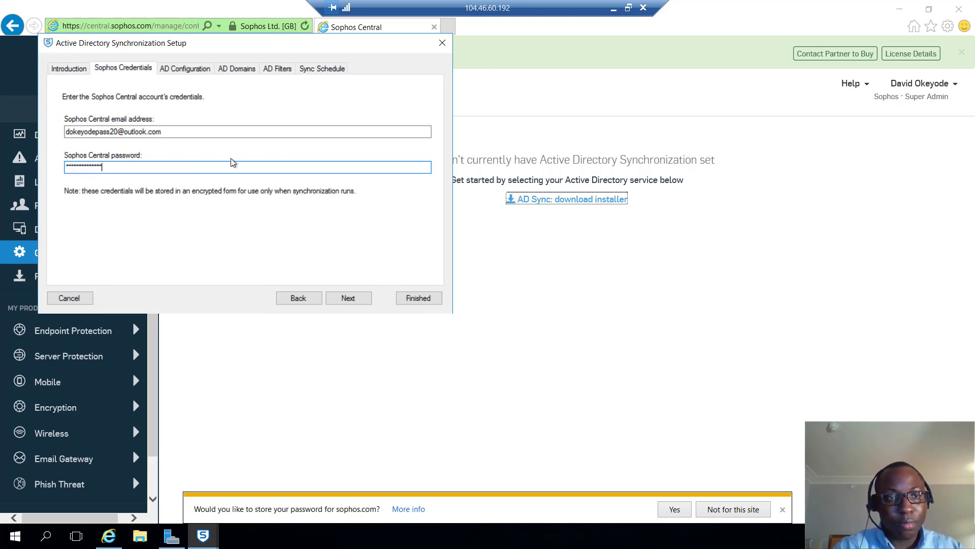
{"action": "left_click", "coordinate": [344, 298]}
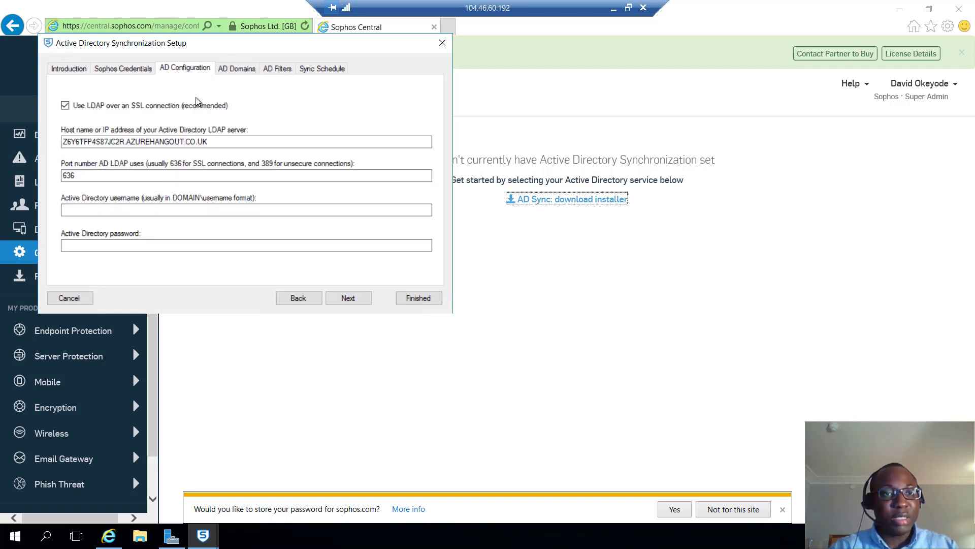
{"action": "left_click", "coordinate": [66, 107]}
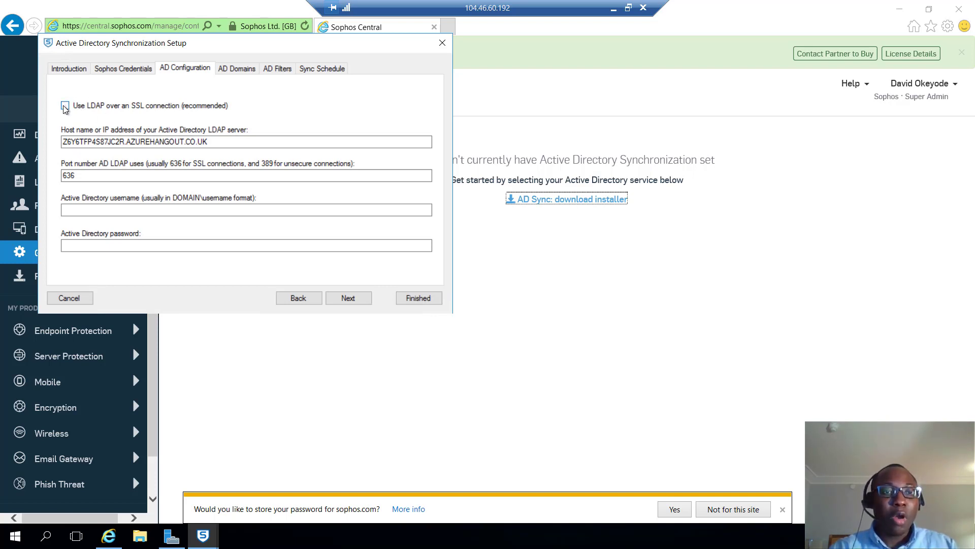
{"action": "left_click", "coordinate": [65, 108]}
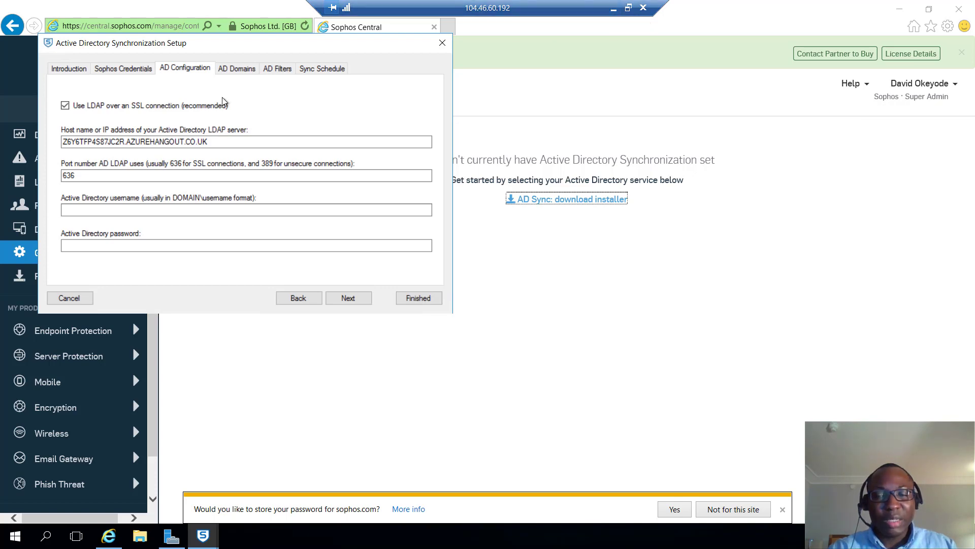
{"action": "left_click", "coordinate": [613, 9]}
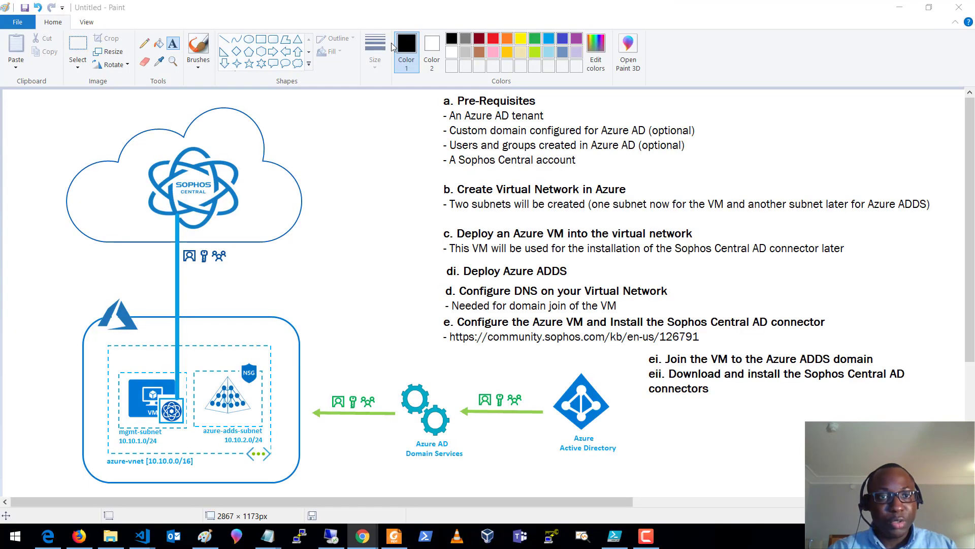
{"action": "left_click", "coordinate": [79, 536]}
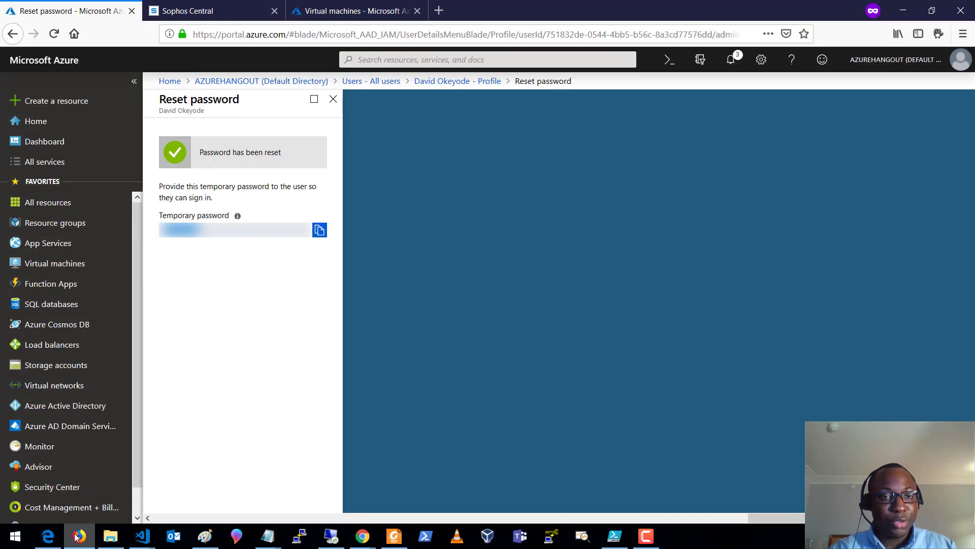
{"action": "left_click", "coordinate": [56, 427]}
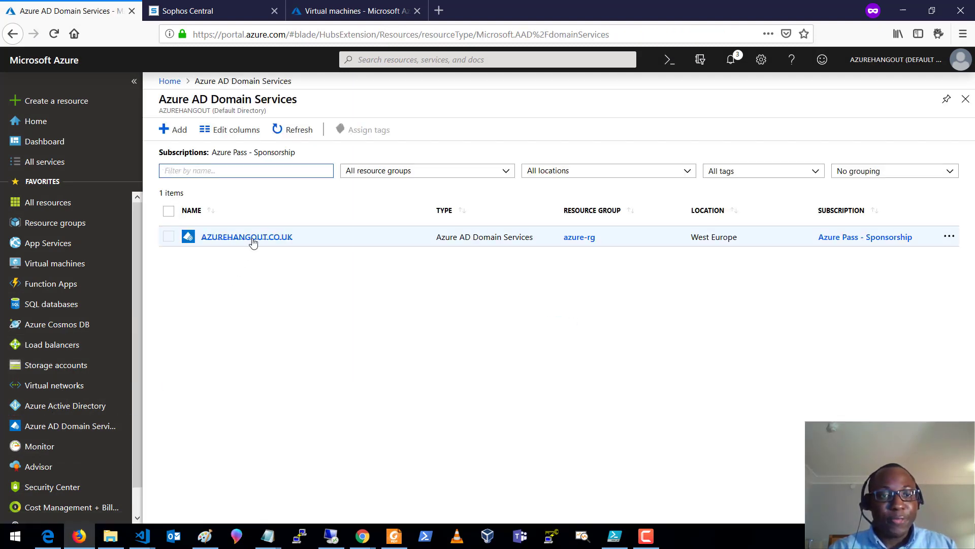
{"action": "left_click", "coordinate": [253, 241]}
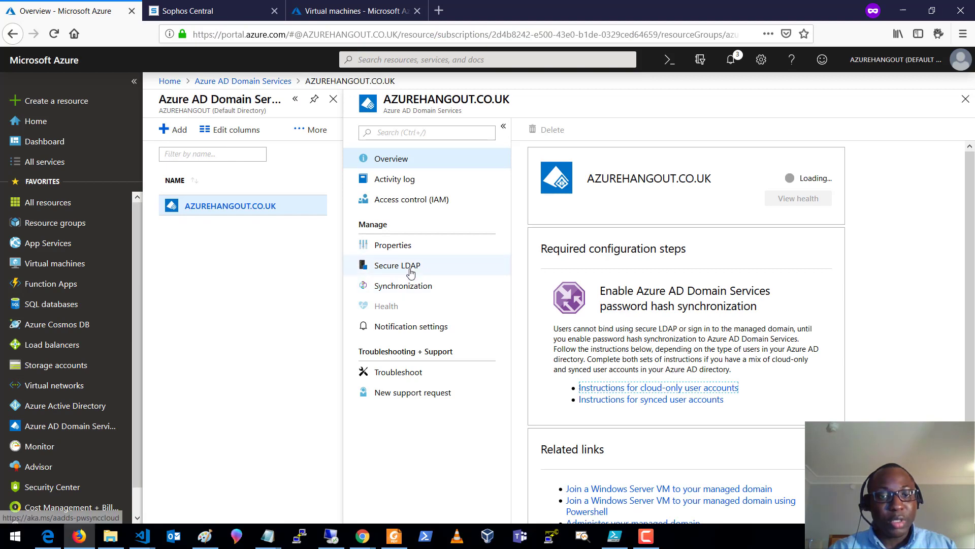
{"action": "left_click", "coordinate": [406, 266]}
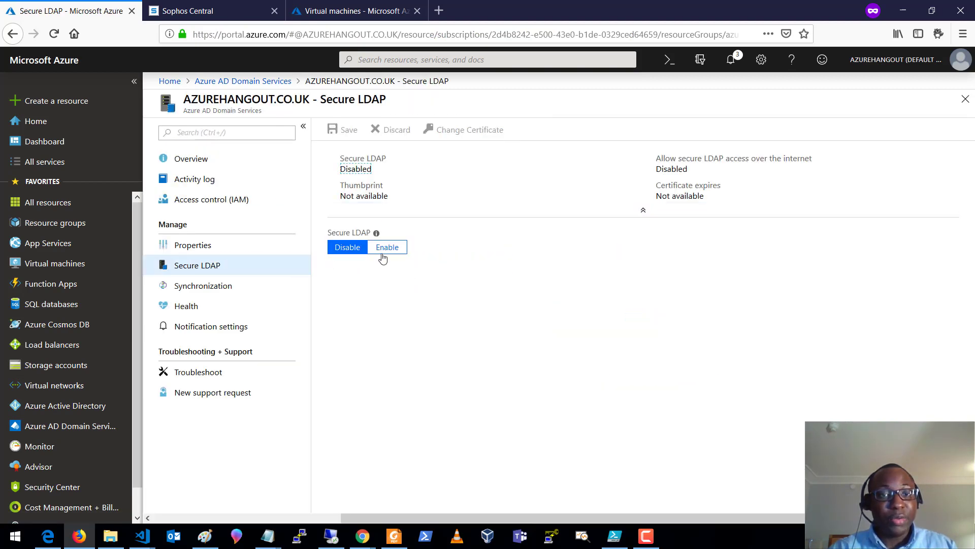
{"action": "left_click", "coordinate": [380, 251]}
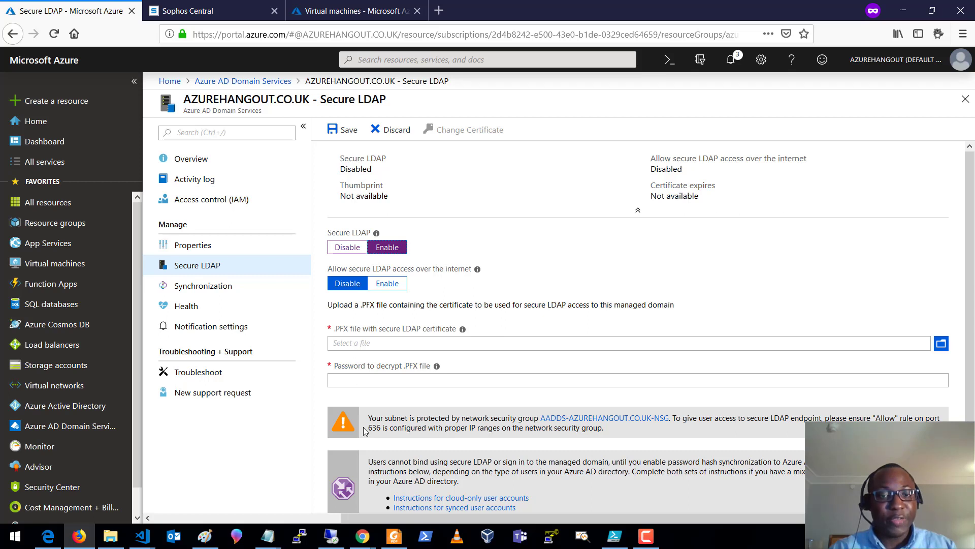
{"action": "left_click", "coordinate": [352, 249]}
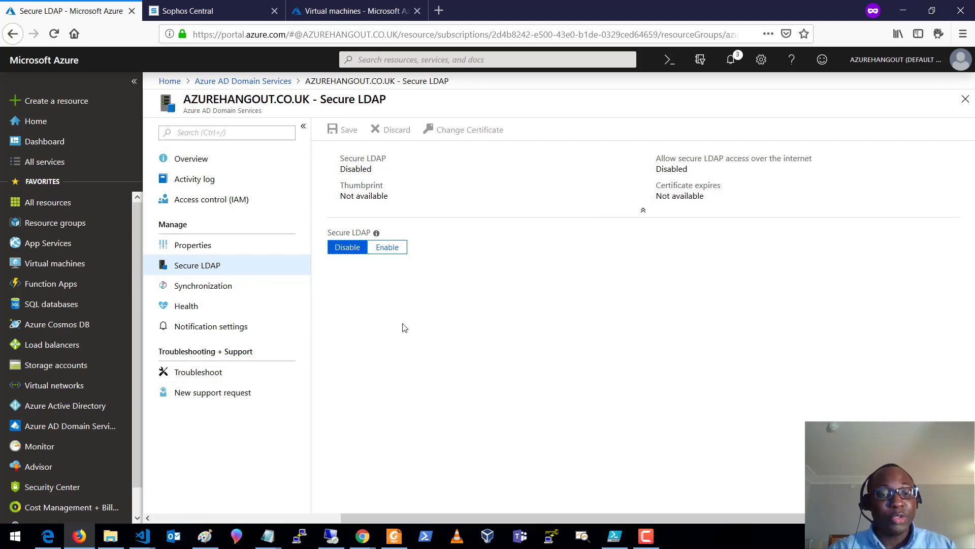
{"action": "left_click", "coordinate": [331, 536]}
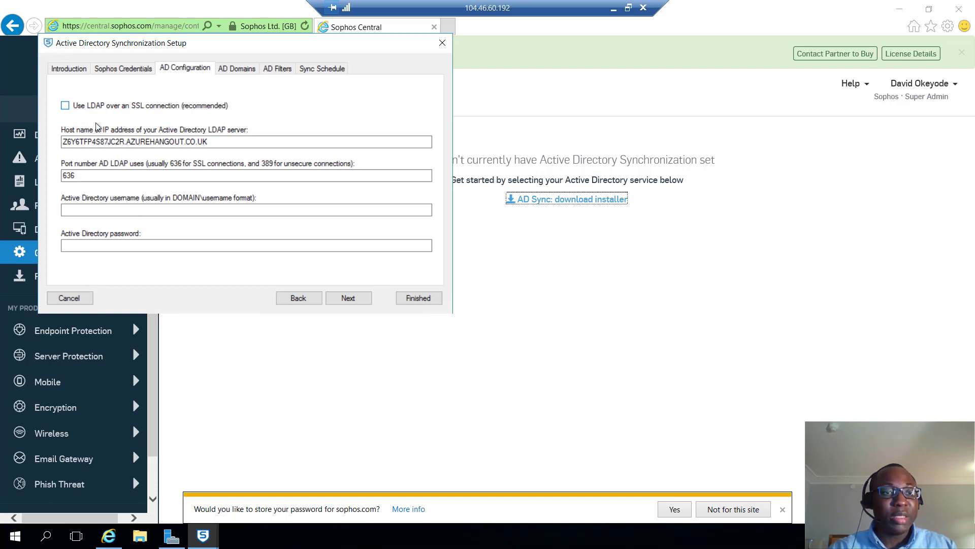
- Change the LDAP port from 636 to 389 and enter the AZUREHANGOUT domain username and password
{"action": "left_click_drag", "start_coordinate": [85, 175], "coordinate": [42, 174]}
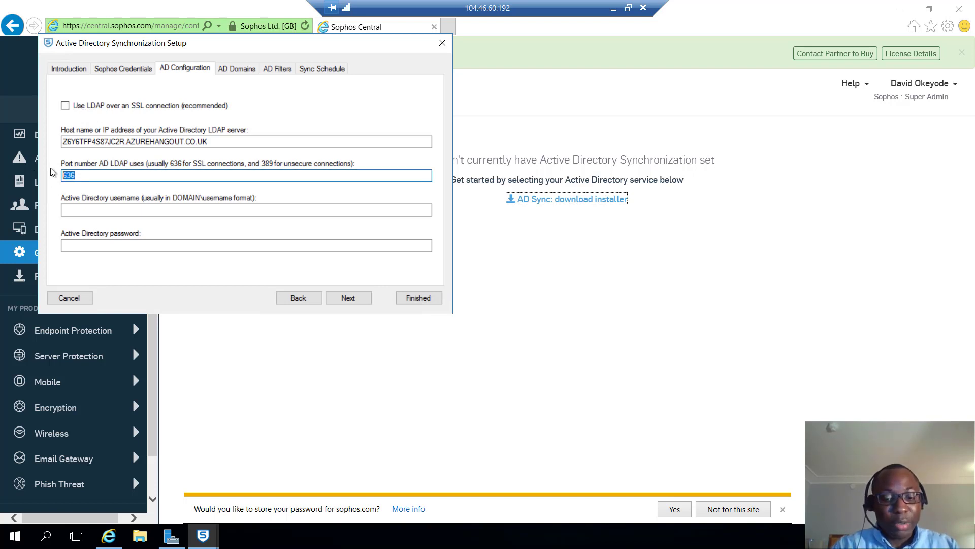
{"action": "type", "text": "389"}
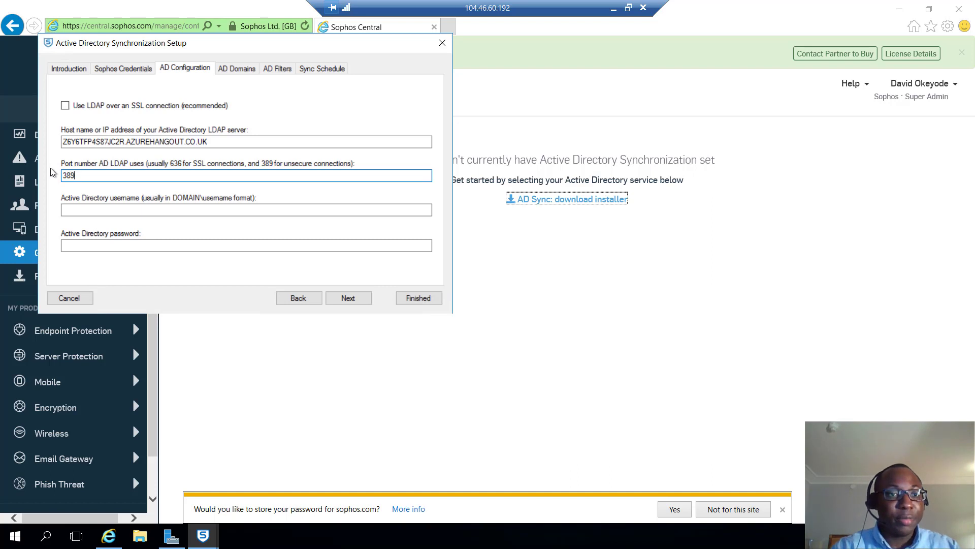
{"action": "left_click", "coordinate": [147, 210]}
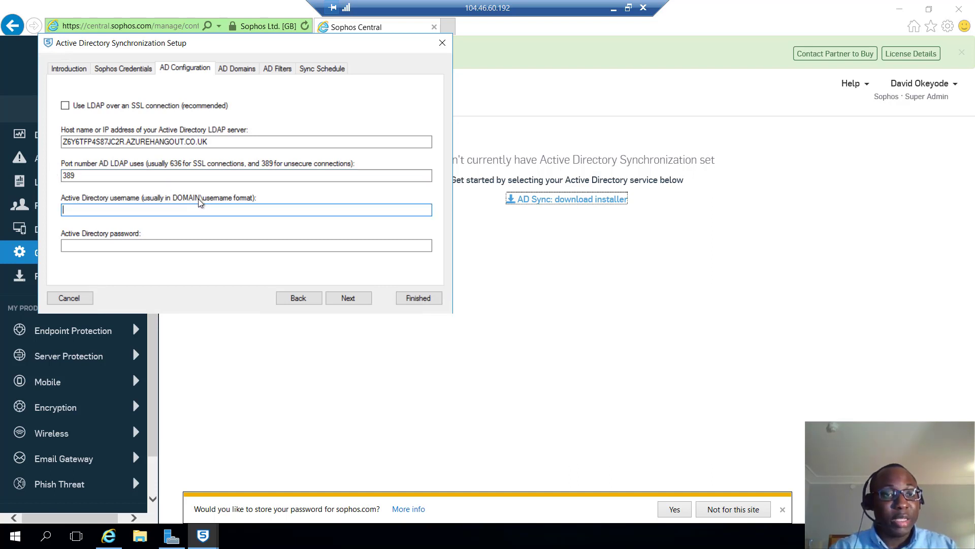
{"action": "type", "text": "AZ"}
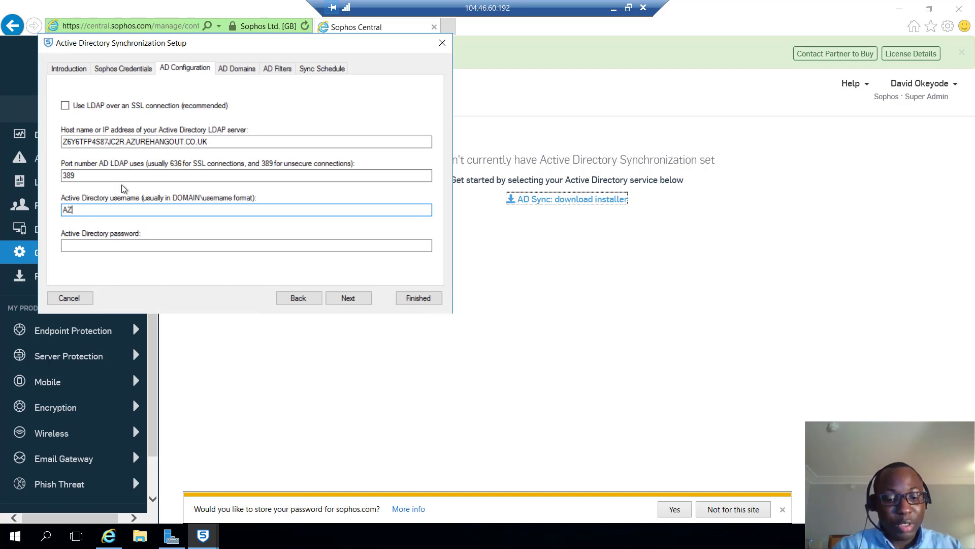
{"action": "type", "text": "UREHANGOUT"}
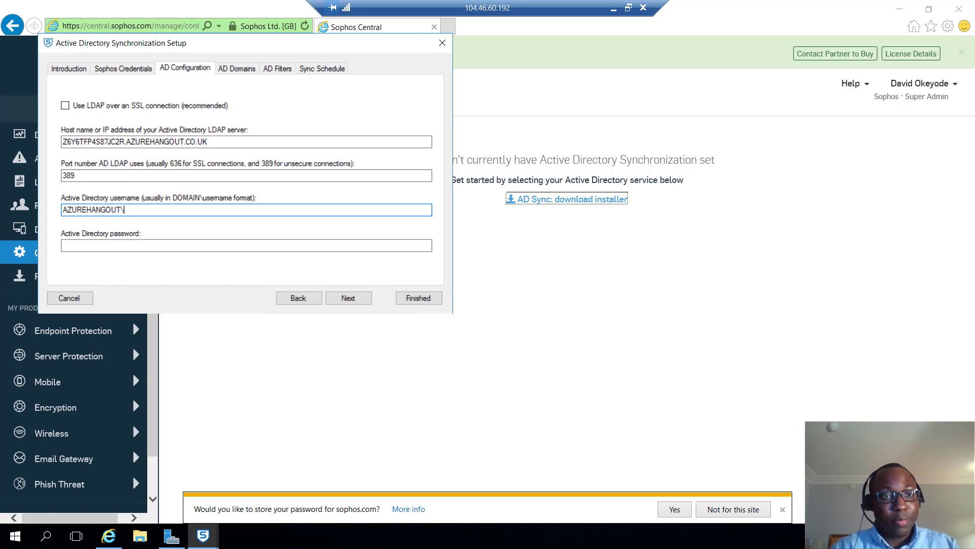
{"action": "type", "text": "\\bre"}
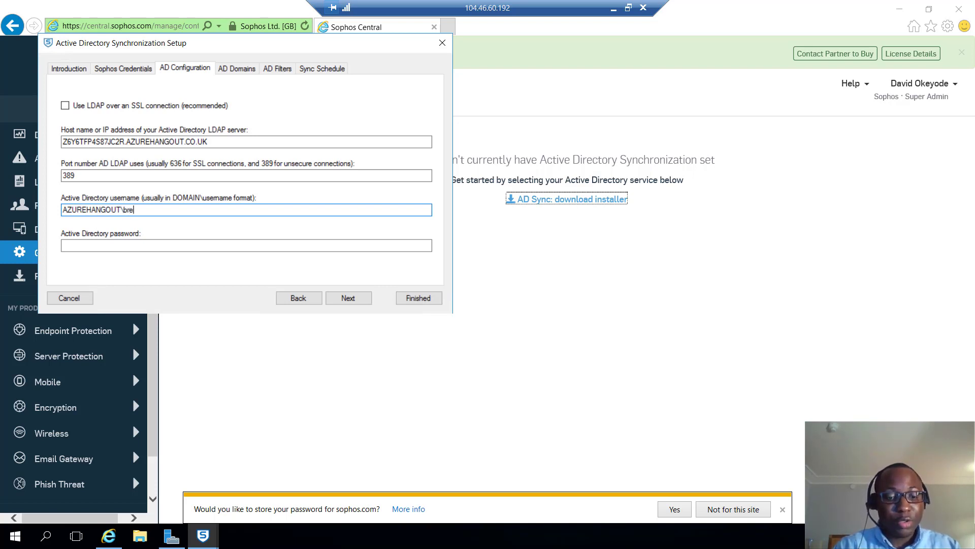
{"action": "type", "text": "nda"}
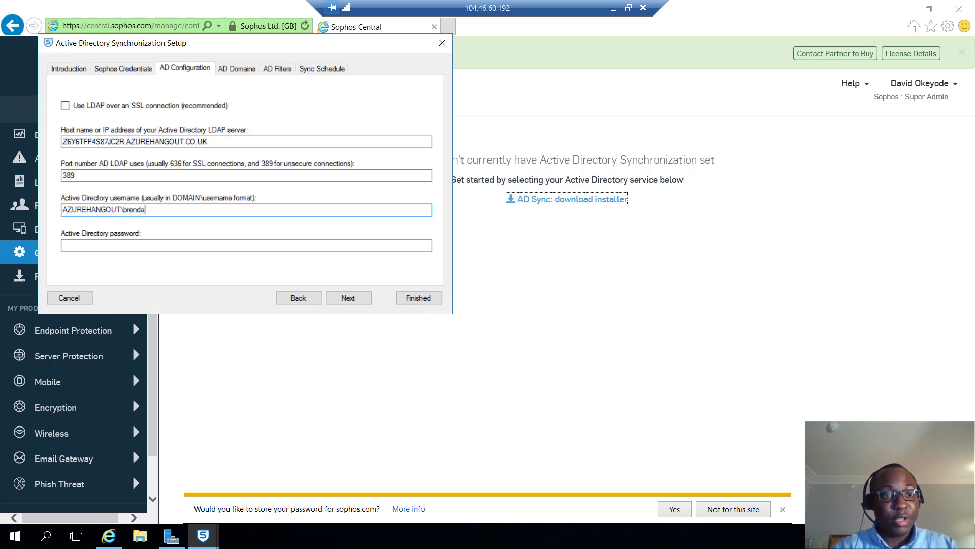
{"action": "left_click", "coordinate": [176, 246]}
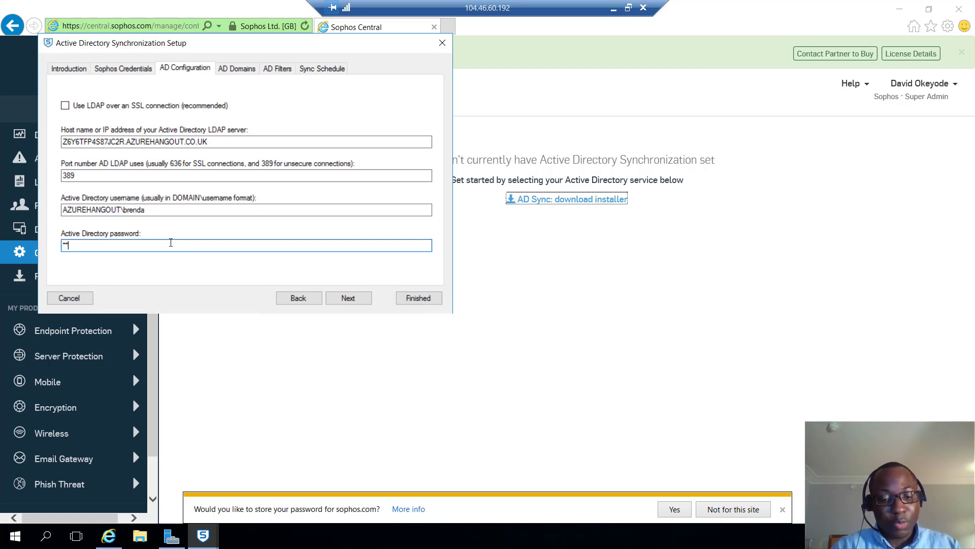
{"action": "type", "text": "***********"}
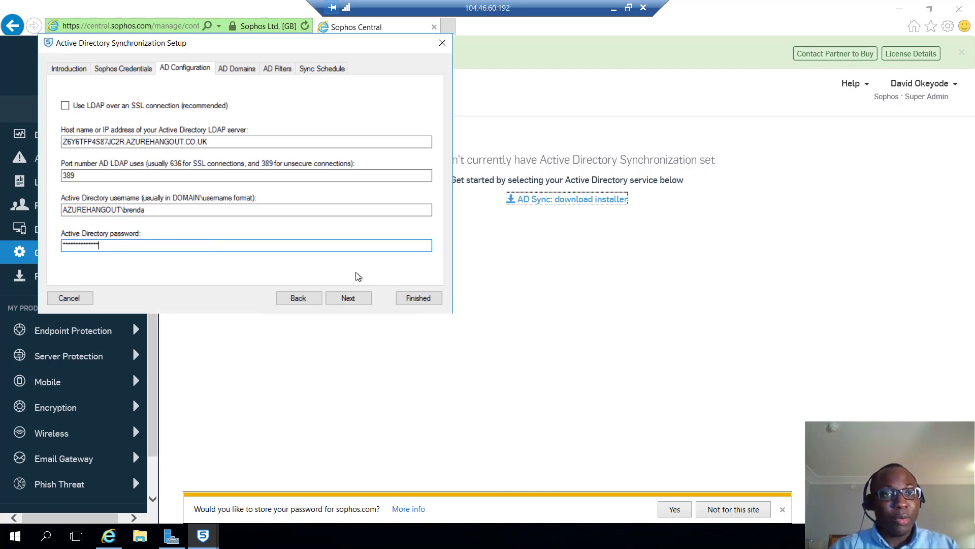
{"action": "left_click", "coordinate": [358, 298]}
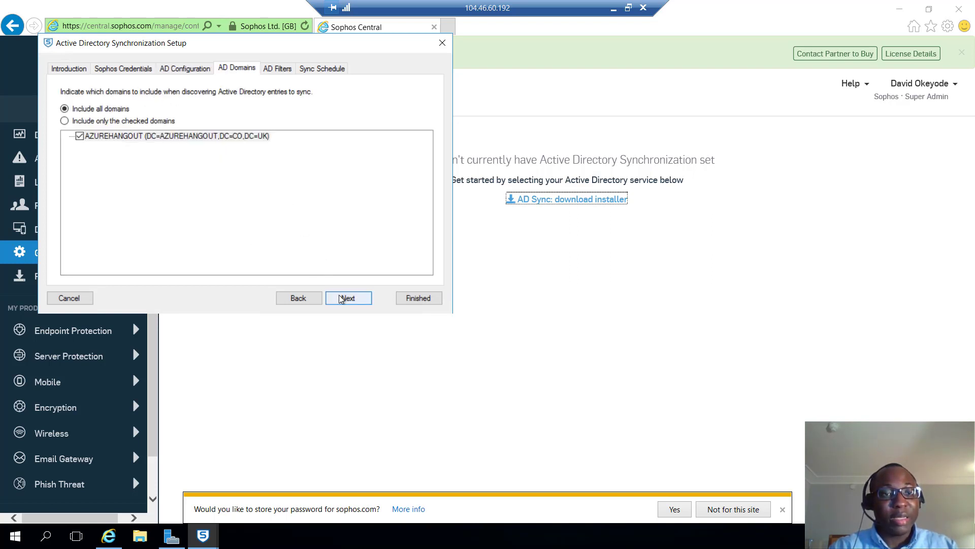
- Keep all domains with no filters, set the sync schedule to 'Twice a day', and finish the wizard
{"action": "left_click", "coordinate": [341, 298]}
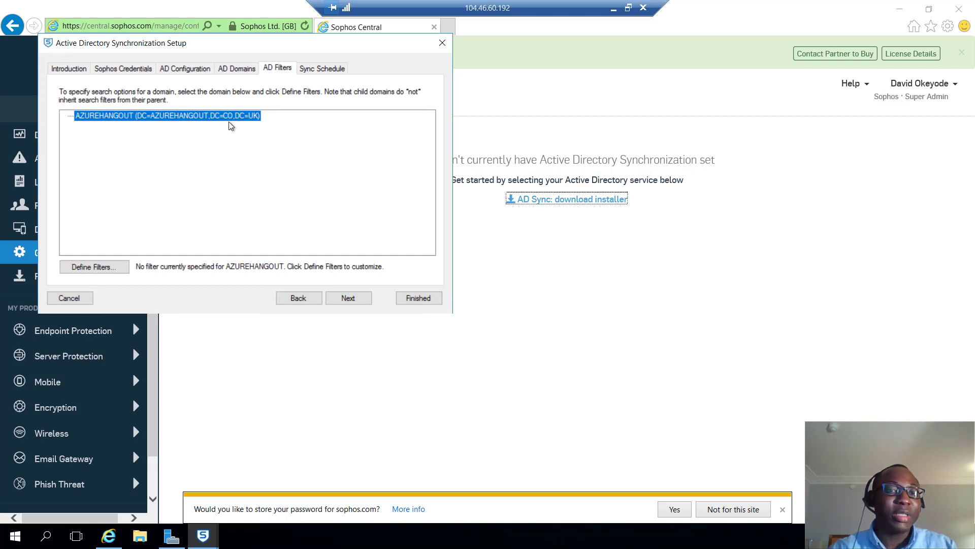
{"action": "left_click", "coordinate": [340, 299]}
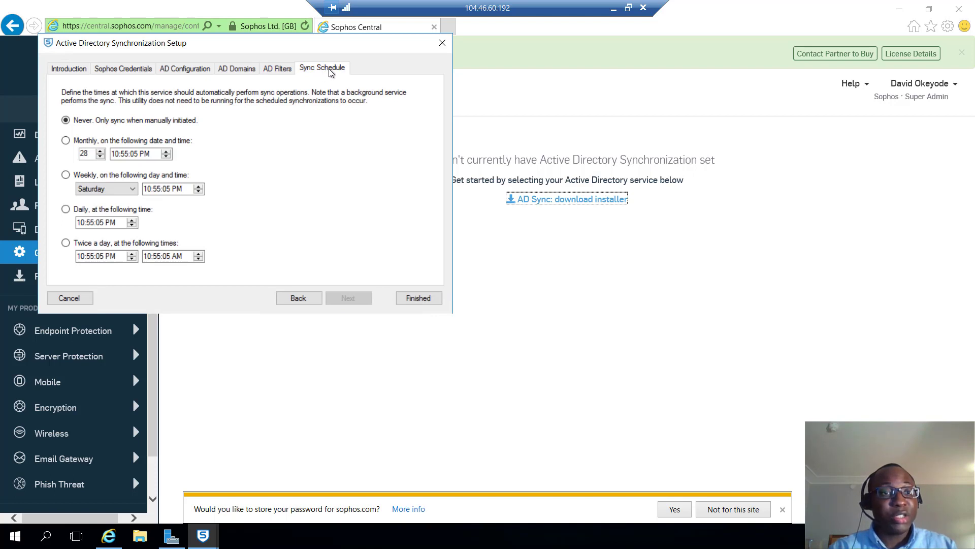
{"action": "left_click", "coordinate": [92, 246]}
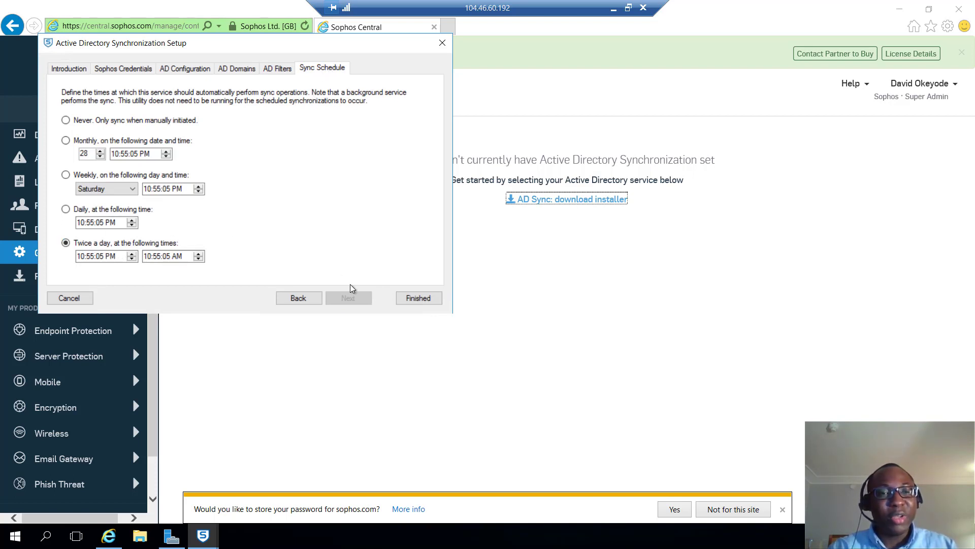
{"action": "left_click", "coordinate": [406, 300]}
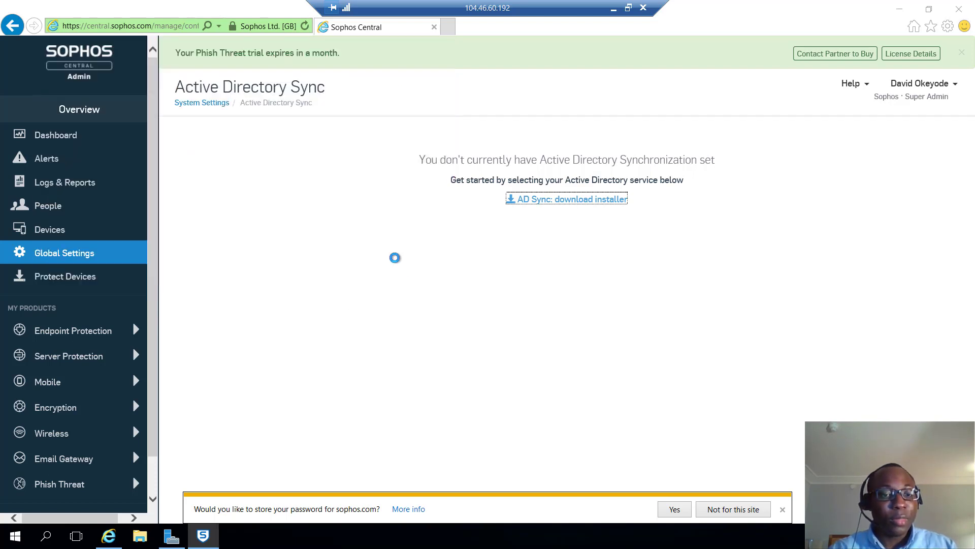
- Reopen the AD Sync Utility and run Preview and Sync, showing 8 users and 53 groups to add
{"action": "left_click", "coordinate": [206, 537]}
{"action": "left_click", "coordinate": [205, 537]}
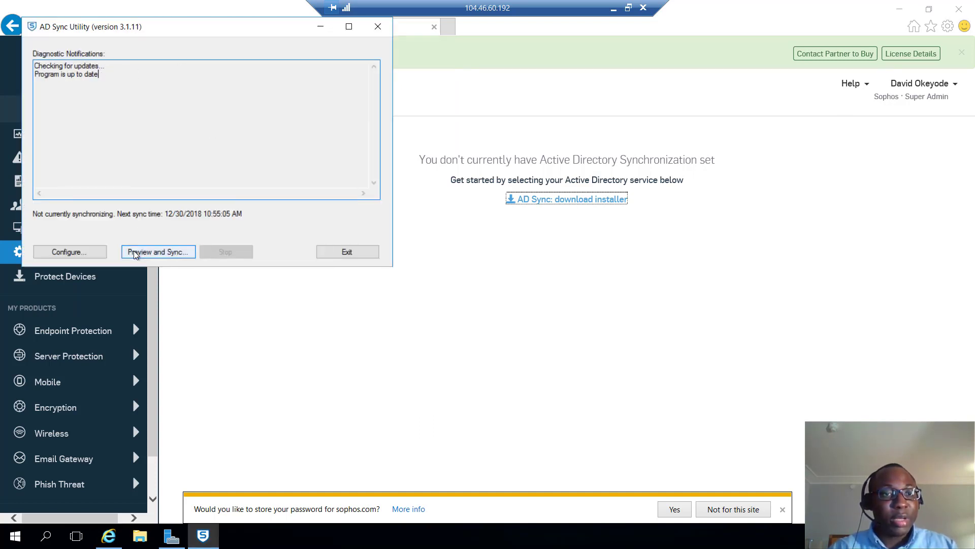
{"action": "left_click", "coordinate": [134, 252]}
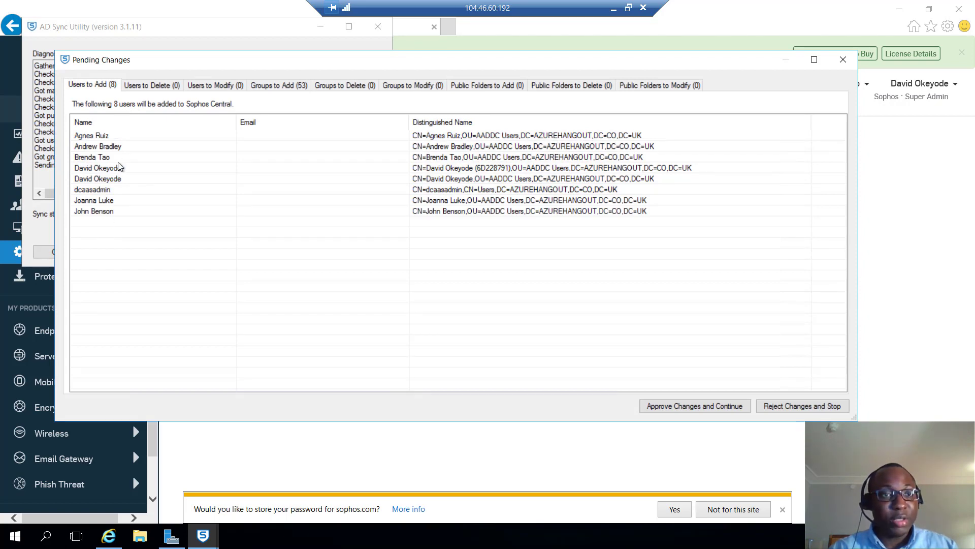
{"action": "left_click", "coordinate": [289, 89]}
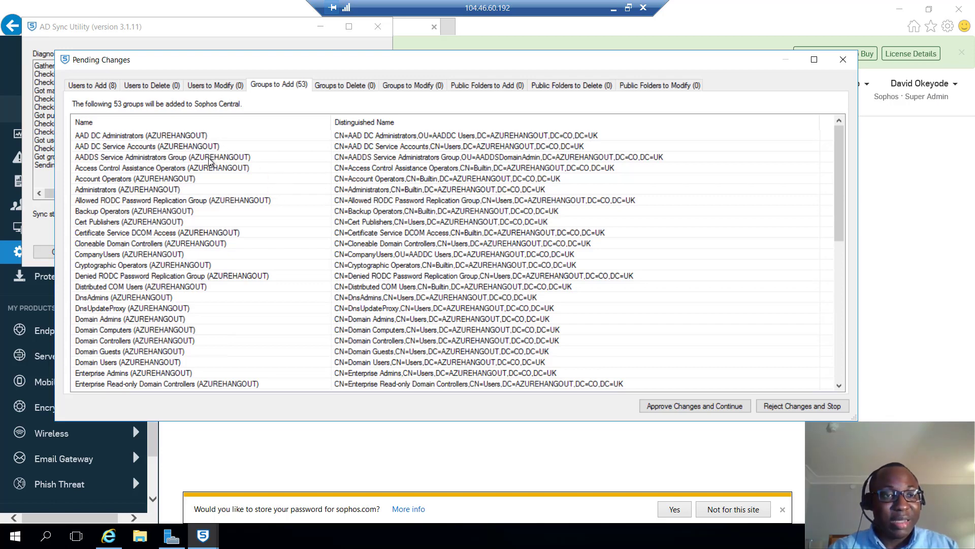
{"action": "scroll", "coordinate": [217, 172], "scroll_direction": "down", "scroll_amount": 4}
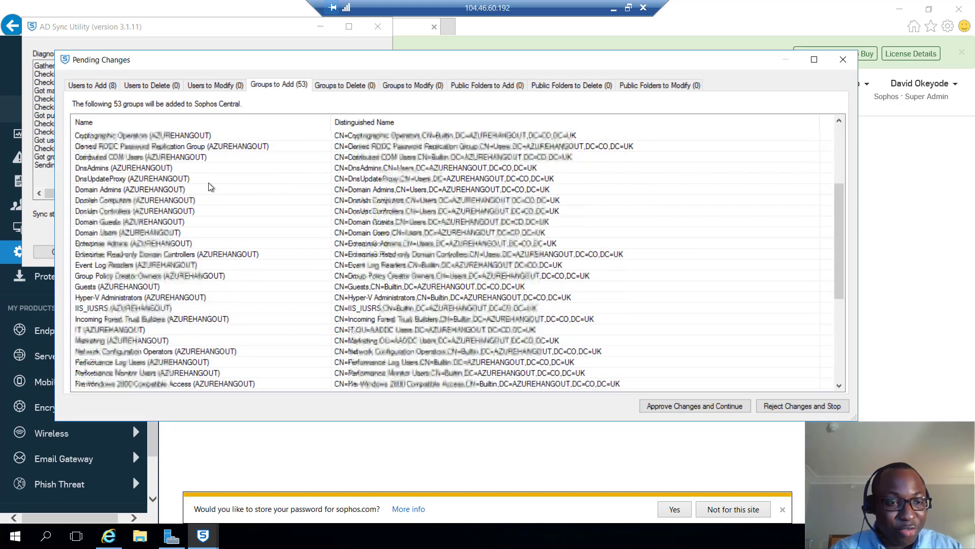
{"action": "scroll", "coordinate": [130, 302], "scroll_direction": "down", "scroll_amount": 6}
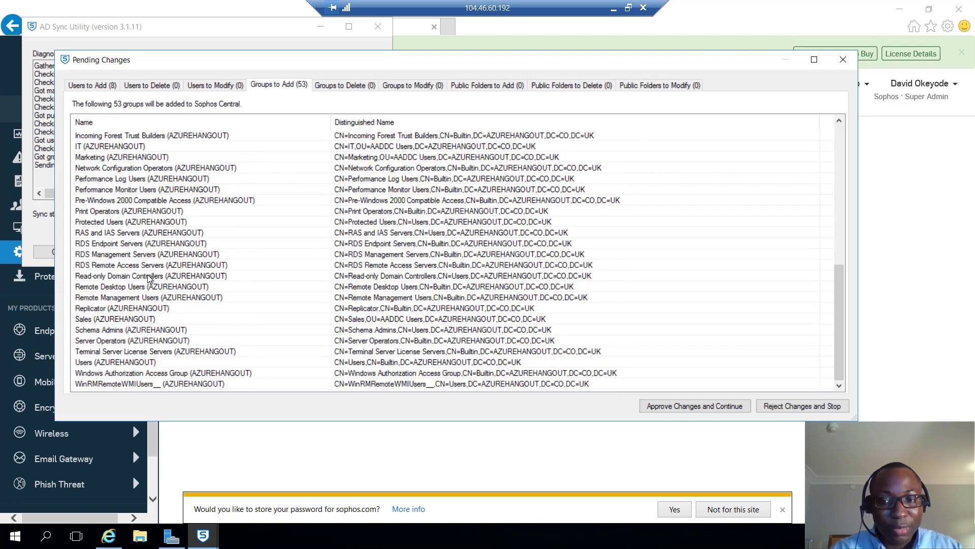
{"action": "scroll", "coordinate": [149, 274], "scroll_direction": "up", "scroll_amount": 4}
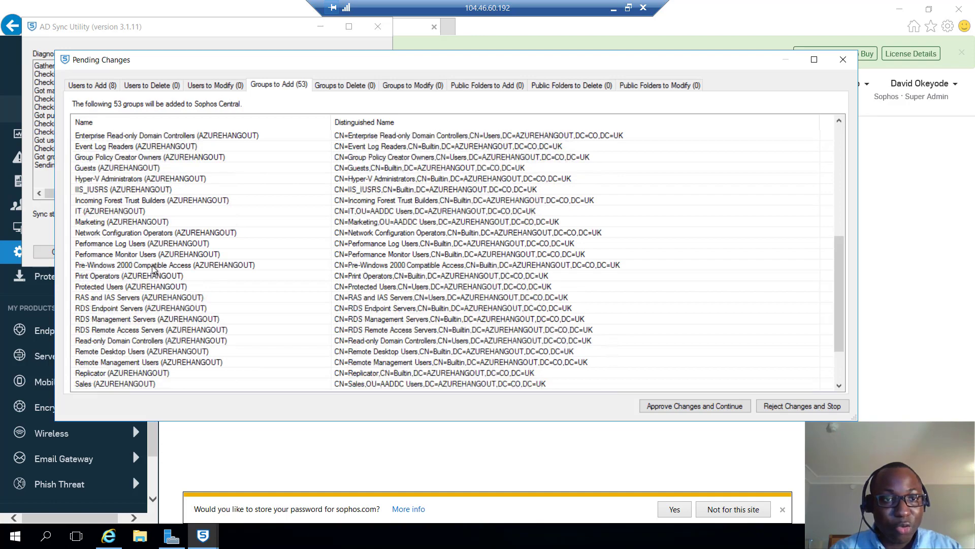
{"action": "scroll", "coordinate": [276, 138], "scroll_direction": "up", "scroll_amount": 2}
{"action": "scroll", "coordinate": [277, 137], "scroll_direction": "up", "scroll_amount": 4}
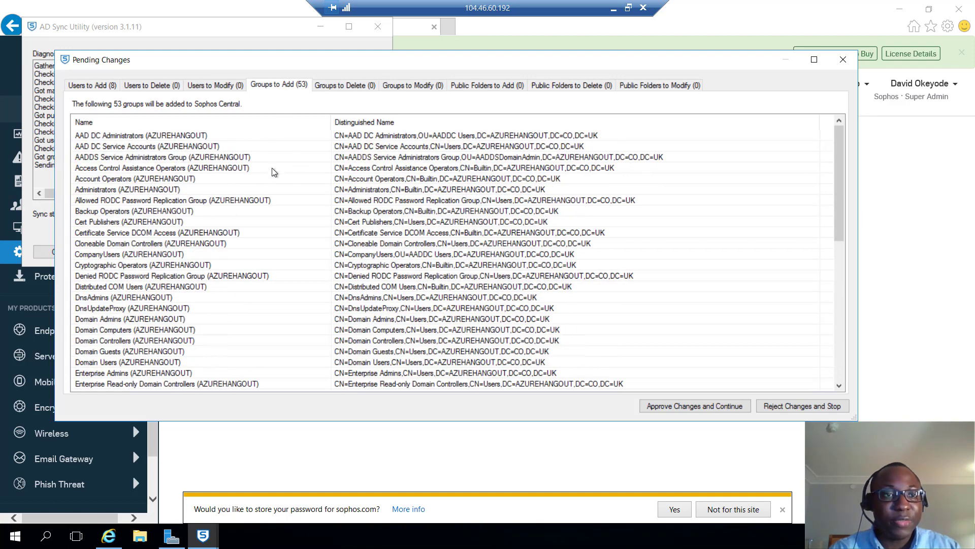
{"action": "left_click", "coordinate": [112, 85]}
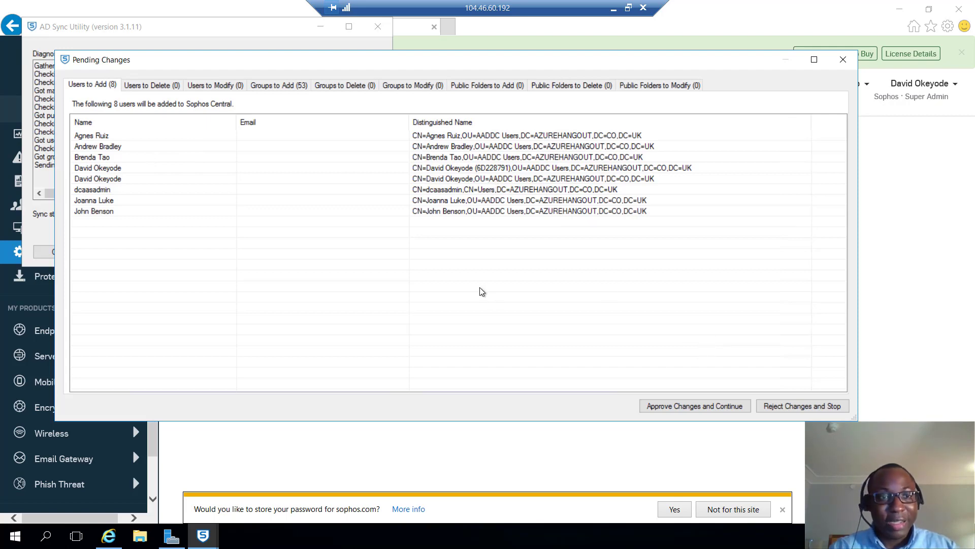
- Approve the 8 users and 53 groups pending addition and let the sync complete
{"action": "left_click", "coordinate": [709, 406]}
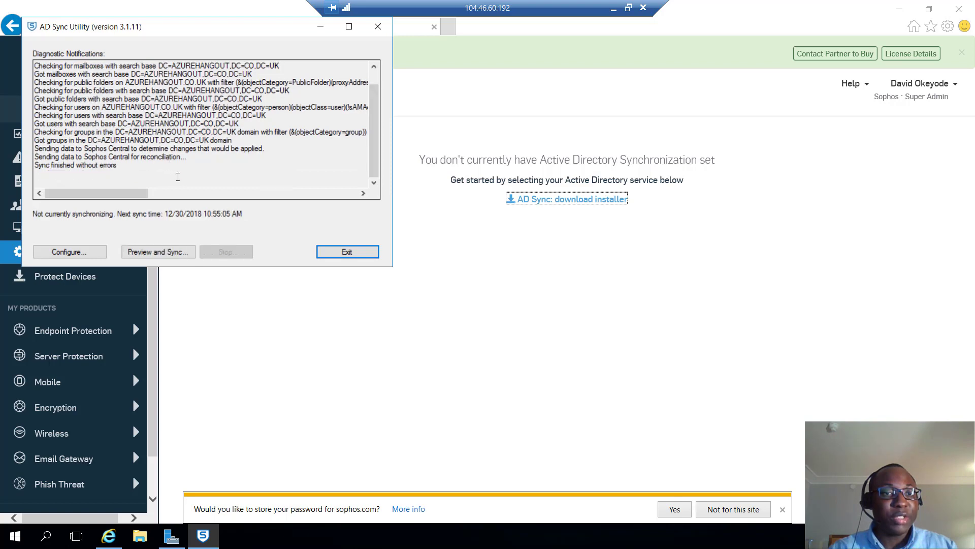
- Review the synced AZUREHANGOUT users in Sophos Central's People list, then return to the Paint diagram
{"action": "left_click", "coordinate": [287, 326]}
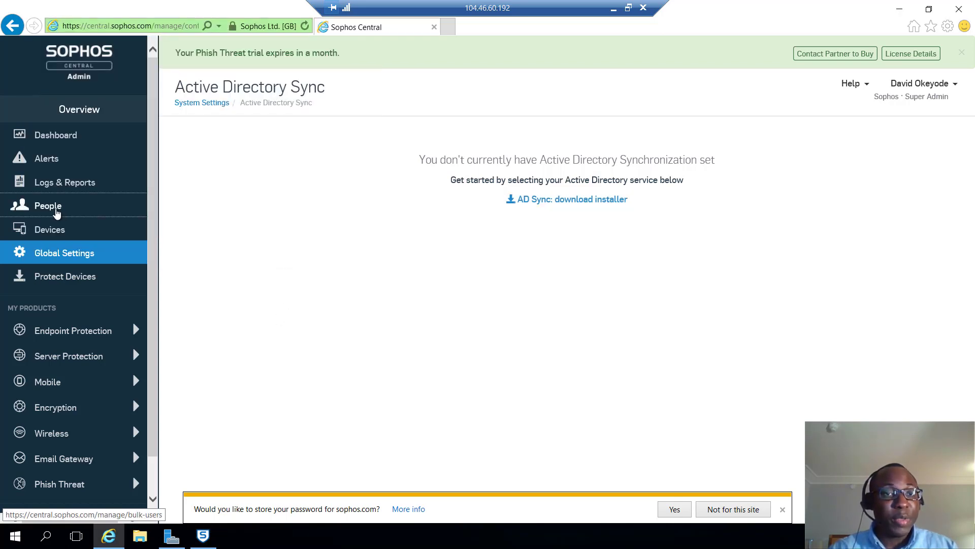
{"action": "left_click", "coordinate": [56, 213]}
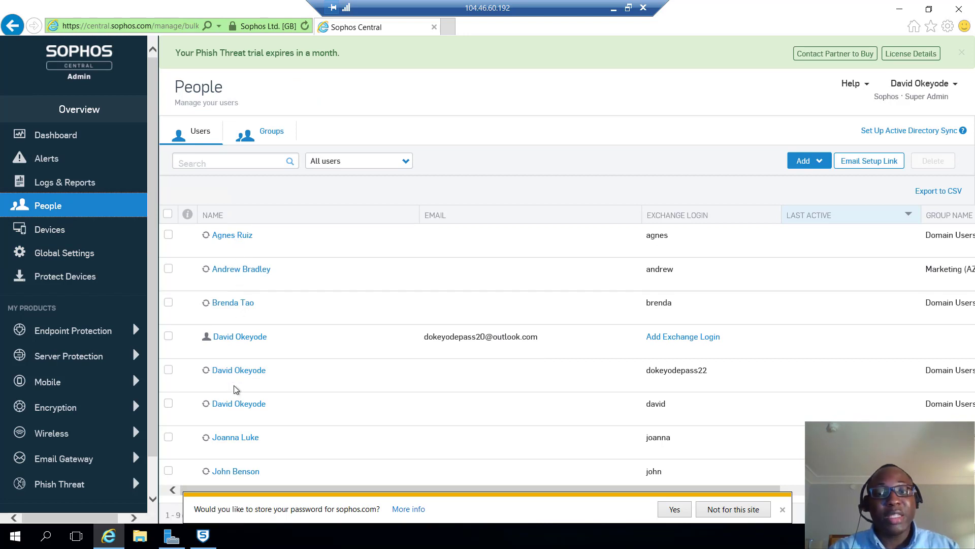
{"action": "scroll", "coordinate": [274, 315], "scroll_direction": "down", "scroll_amount": 1}
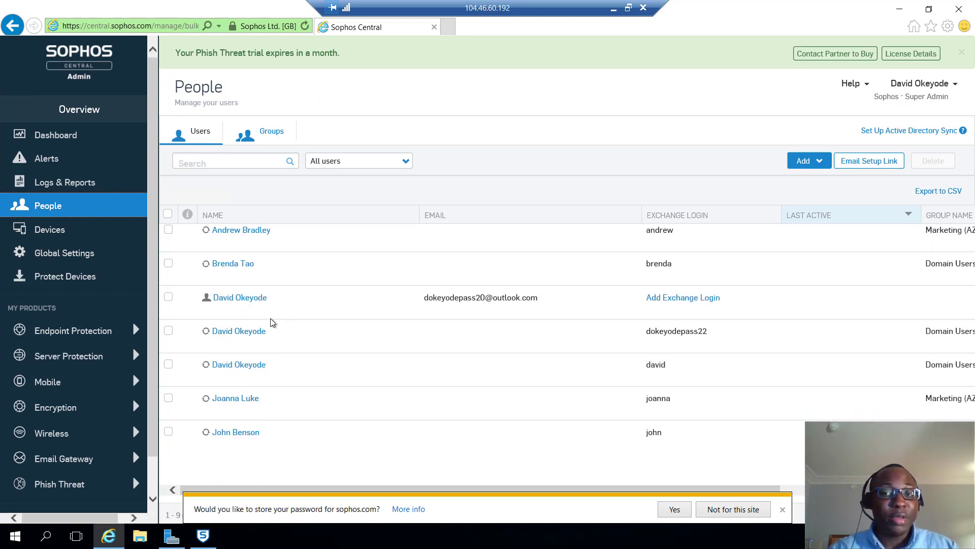
{"action": "scroll", "coordinate": [271, 327], "scroll_direction": "up", "scroll_amount": 1}
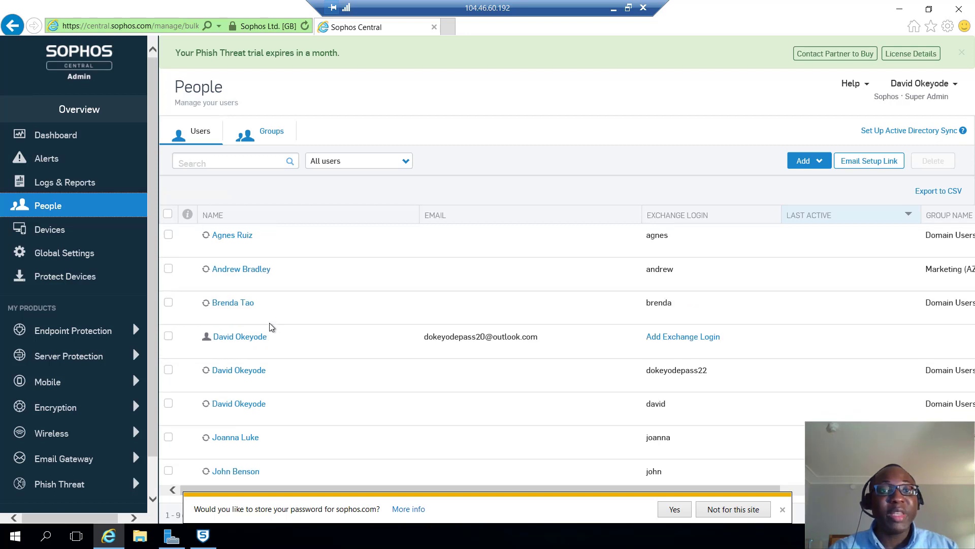
{"action": "left_click", "coordinate": [614, 11]}
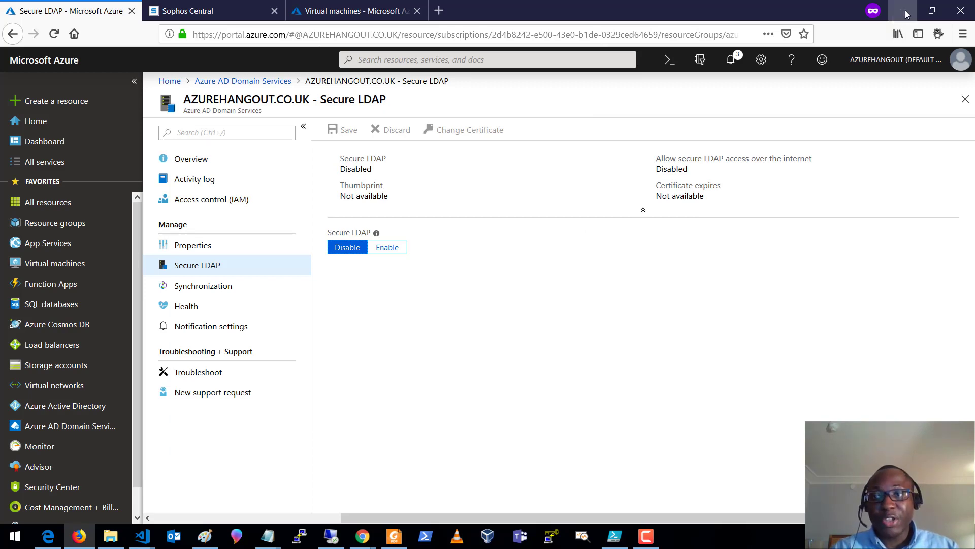
{"action": "left_click", "coordinate": [204, 537]}
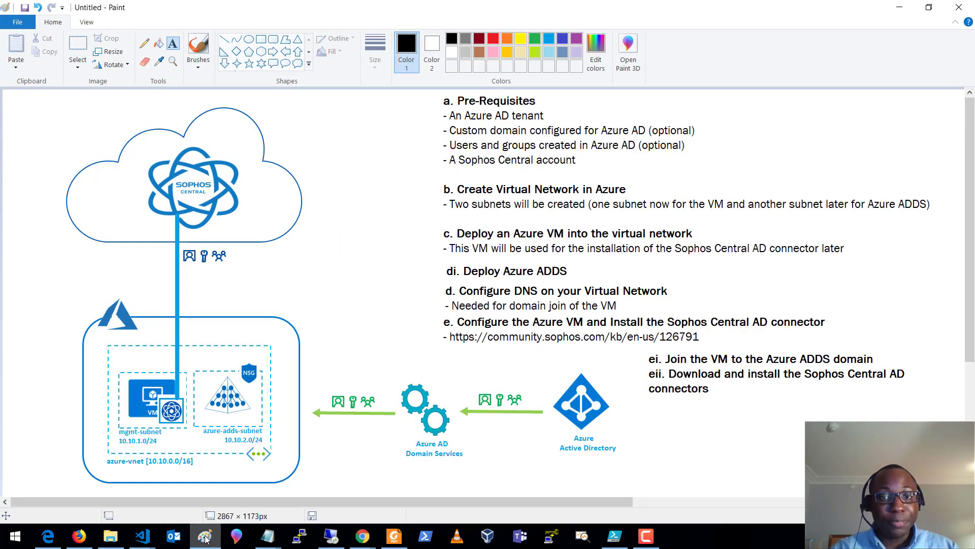